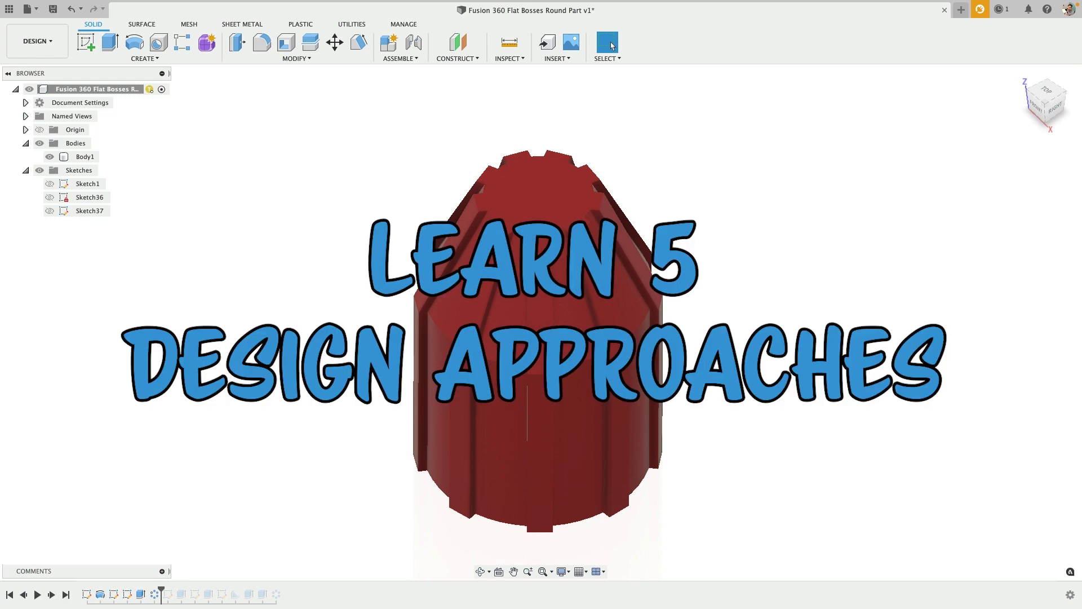
pyautogui.keyDown('shift'); pyautogui.moveTo(507, 362); pyautogui.dragTo(321, 353, button='middle'); pyautogui.keyUp('shift')
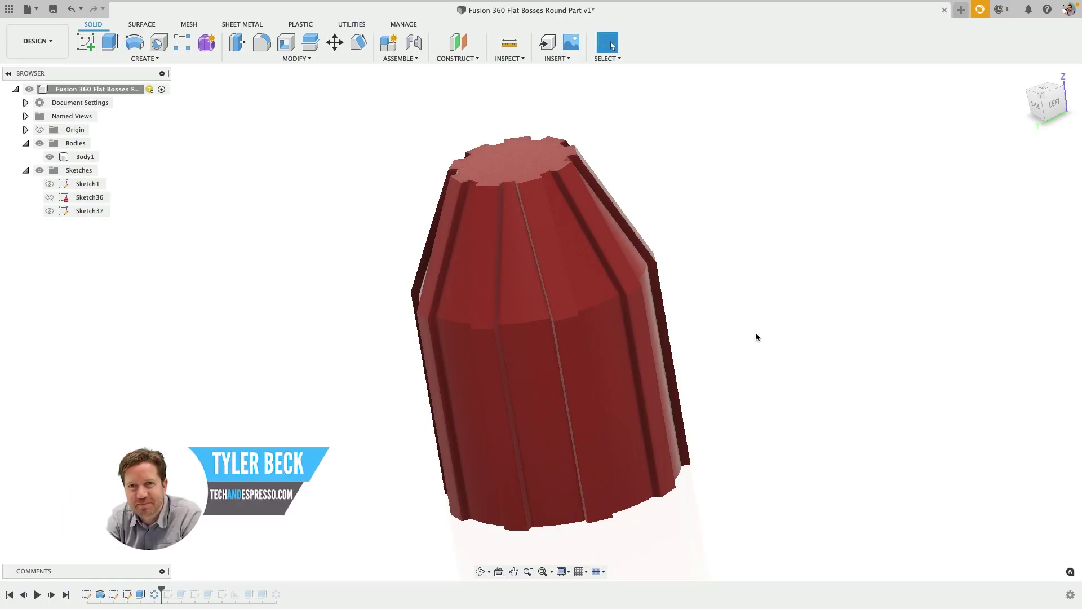
pyautogui.keyDown('shift'); pyautogui.moveTo(755, 336); pyautogui.dragTo(734, 338, button='middle'); pyautogui.keyUp('shift')
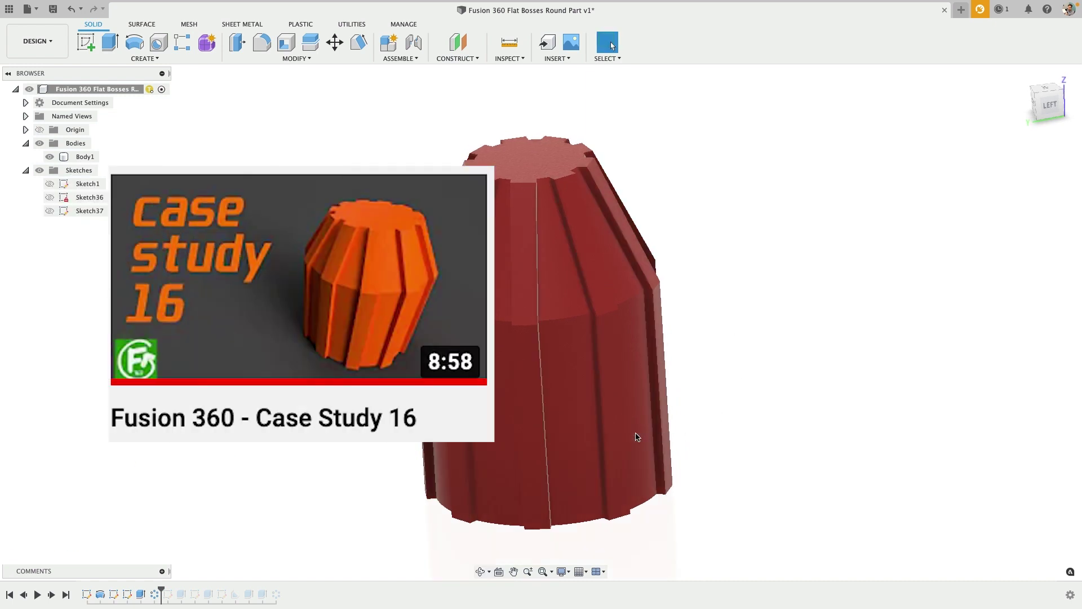
pyautogui.keyDown('shift'); pyautogui.moveTo(637, 449); pyautogui.dragTo(655, 445, button='middle'); pyautogui.keyUp('shift')
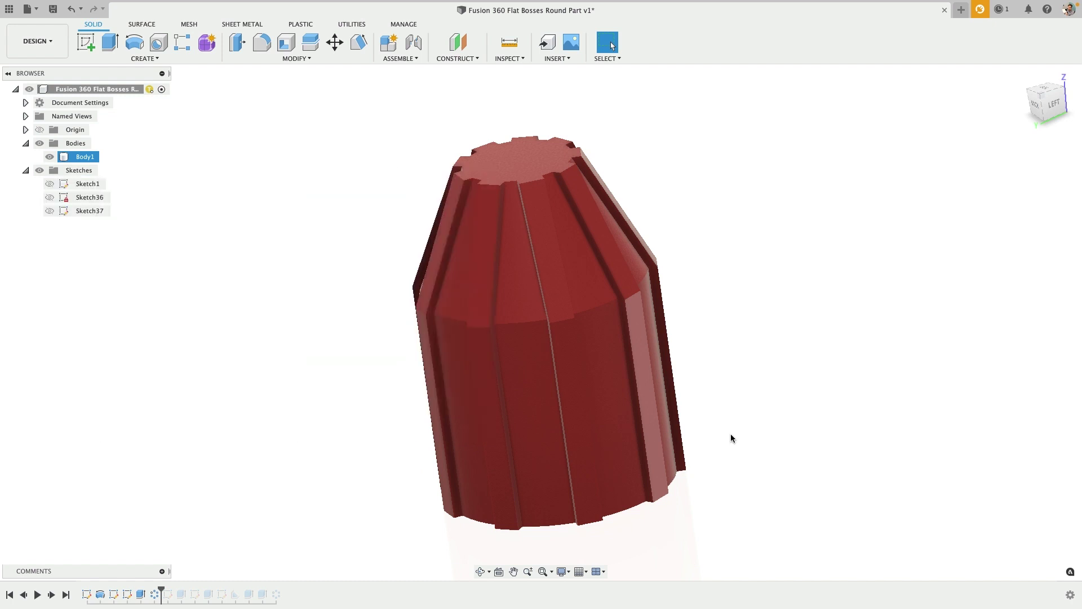
pyautogui.click(730, 434)
pyautogui.keyDown('shift'); pyautogui.moveTo(731, 434); pyautogui.dragTo(648, 404, button='middle'); pyautogui.keyUp('shift')
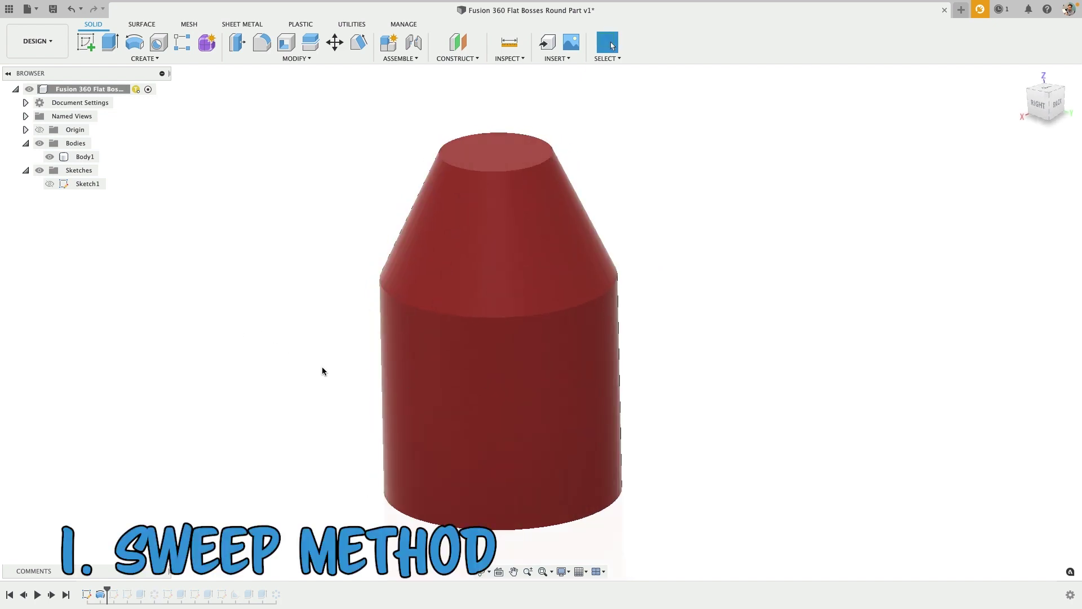
# Step: Start a sketch on the circular bottom face of the body
pyautogui.moveTo(321, 370)
pyautogui.keyDown('shift'); pyautogui.mouseDown(button='middle')
pyautogui.moveTo(354, 368)
pyautogui.moveTo(343, 338)
pyautogui.mouseUp(button='middle'); pyautogui.keyUp('shift')
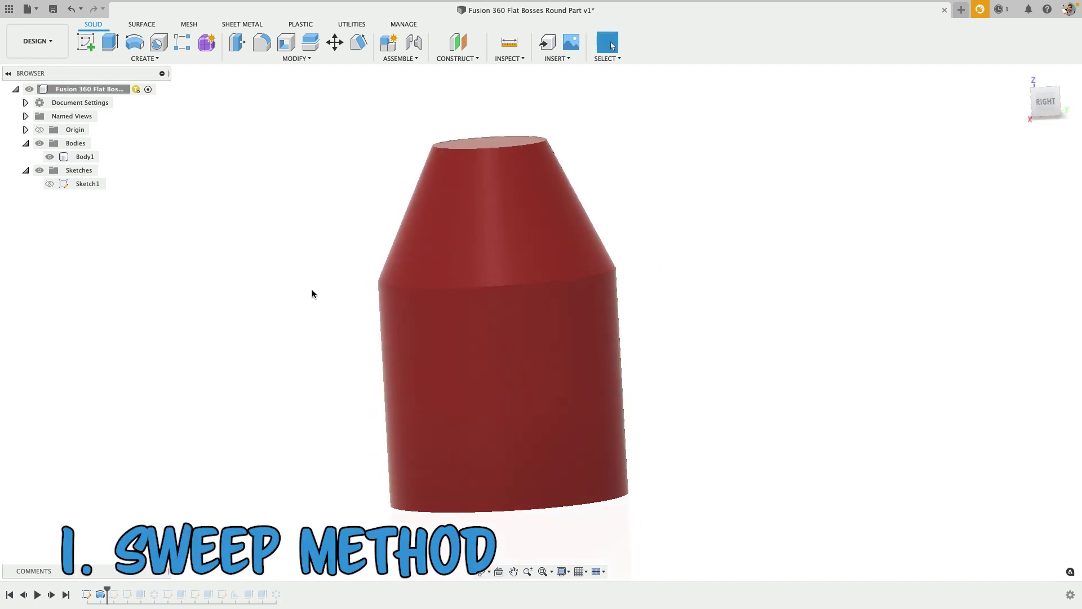
pyautogui.click(87, 44)
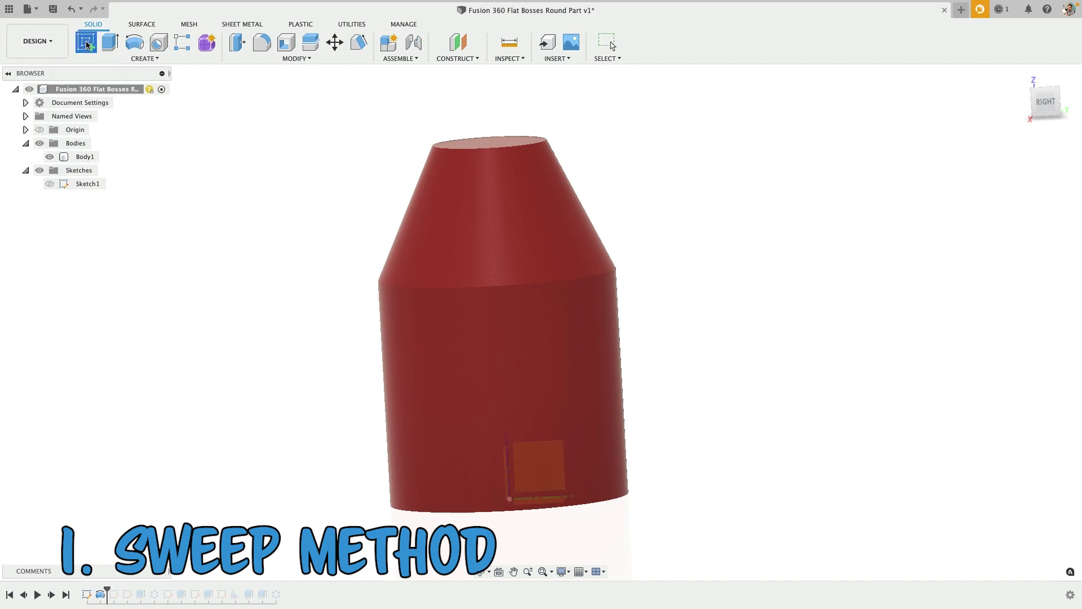
pyautogui.keyDown('shift'); pyautogui.moveTo(535, 467); pyautogui.dragTo(578, 399, button='middle'); pyautogui.keyUp('shift')
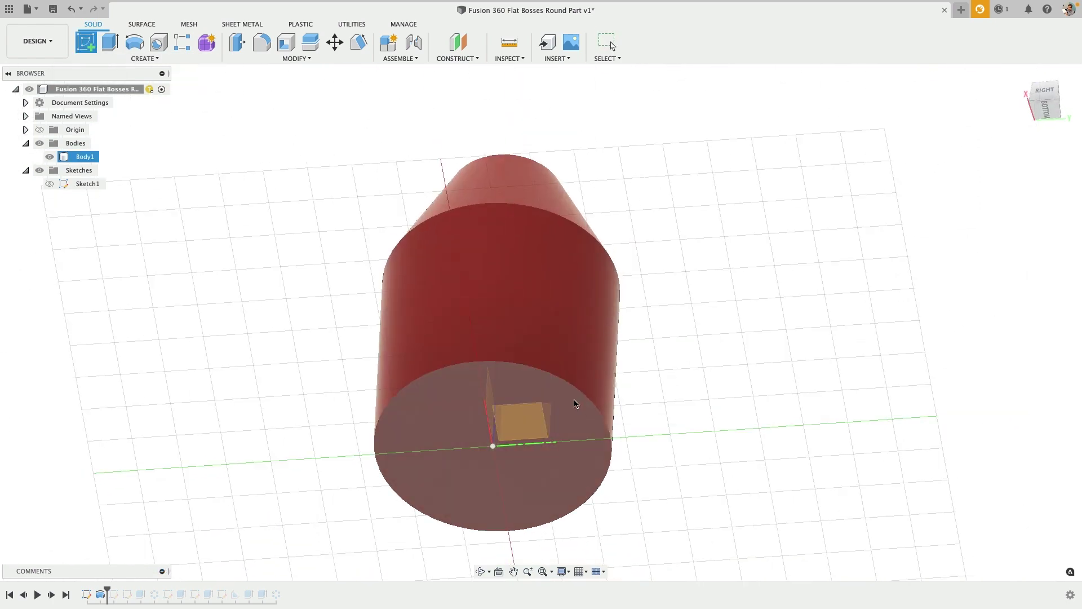
pyautogui.click(577, 400)
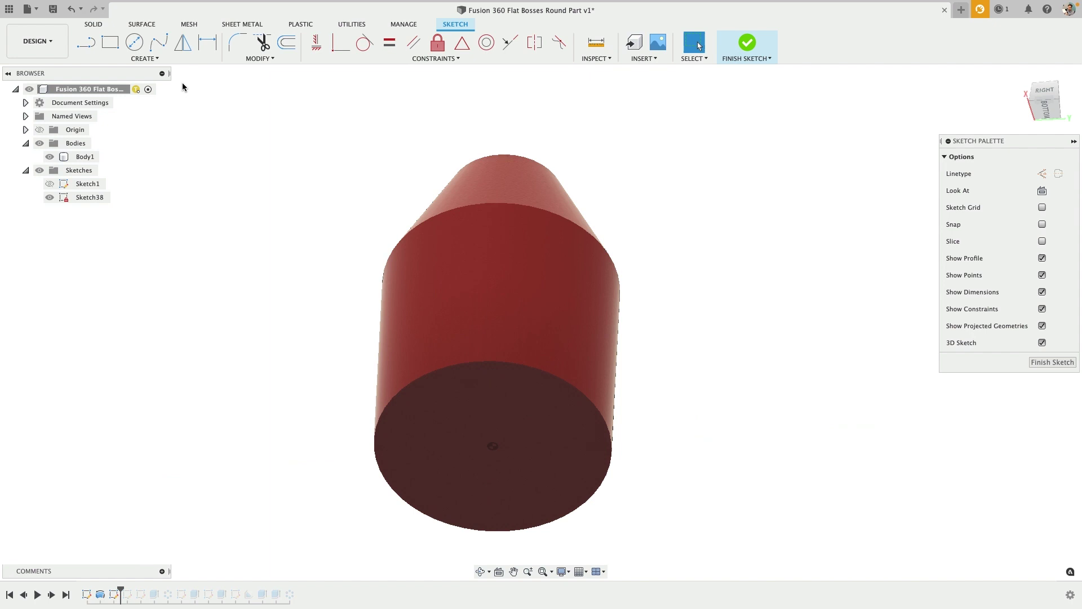
pyautogui.click(110, 42)
pyautogui.keyDown('shift'); pyautogui.moveTo(479, 374); pyautogui.dragTo(472, 357, button='middle'); pyautogui.keyUp('shift')
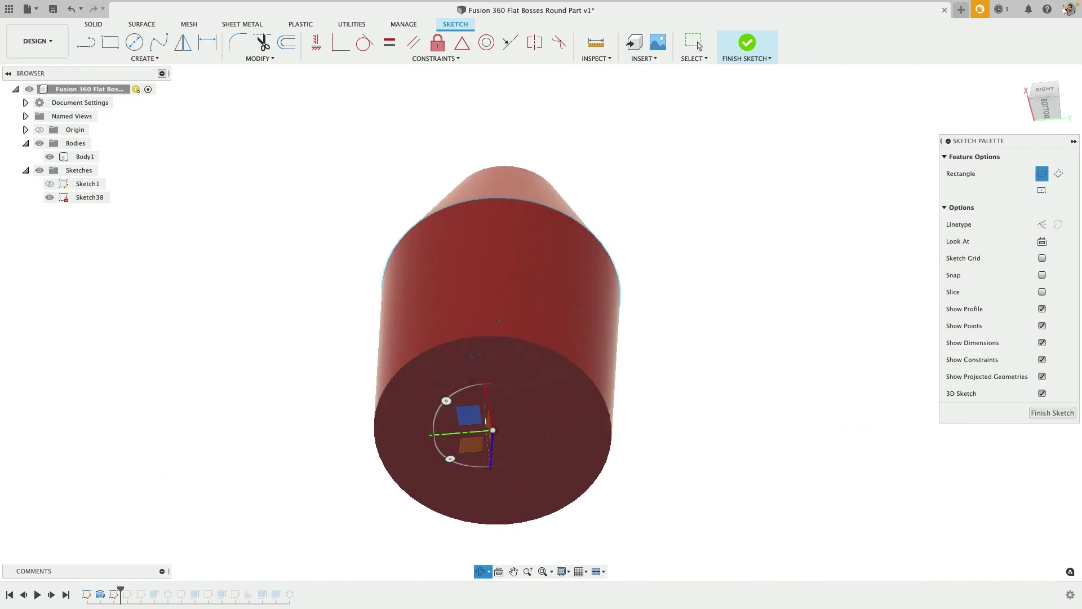
pyautogui.click(1045, 107)
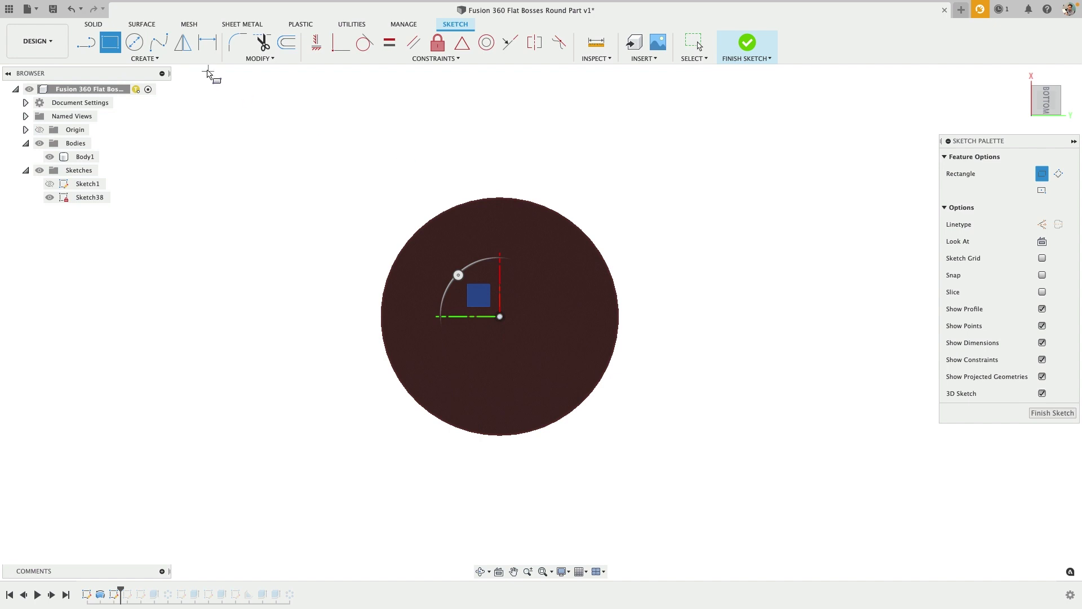
pyautogui.click(86, 43)
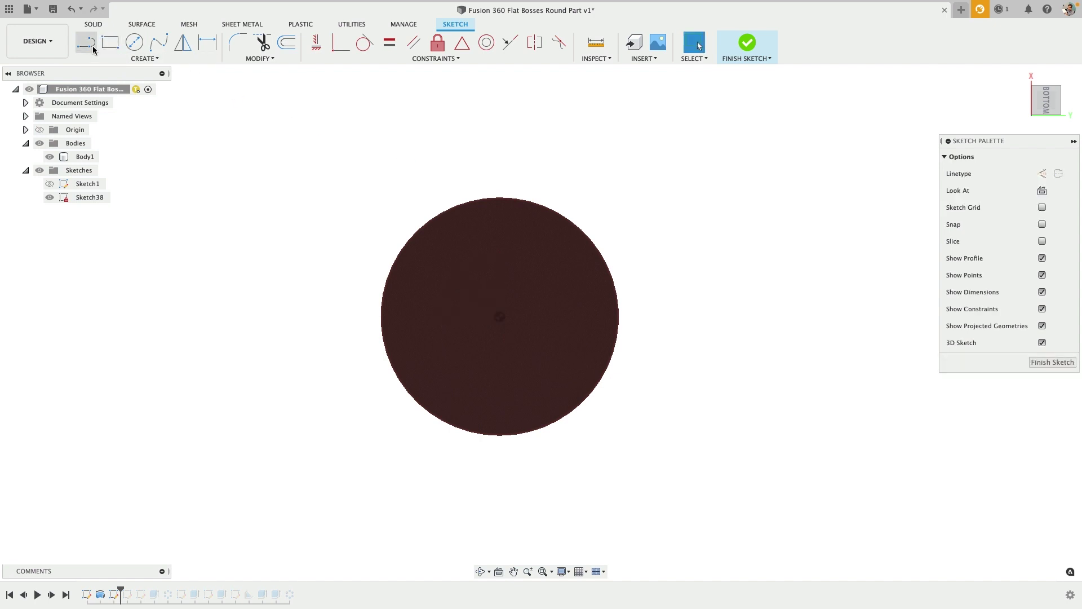
pyautogui.click(480, 200)
pyautogui.scroll(3, 513, 176)
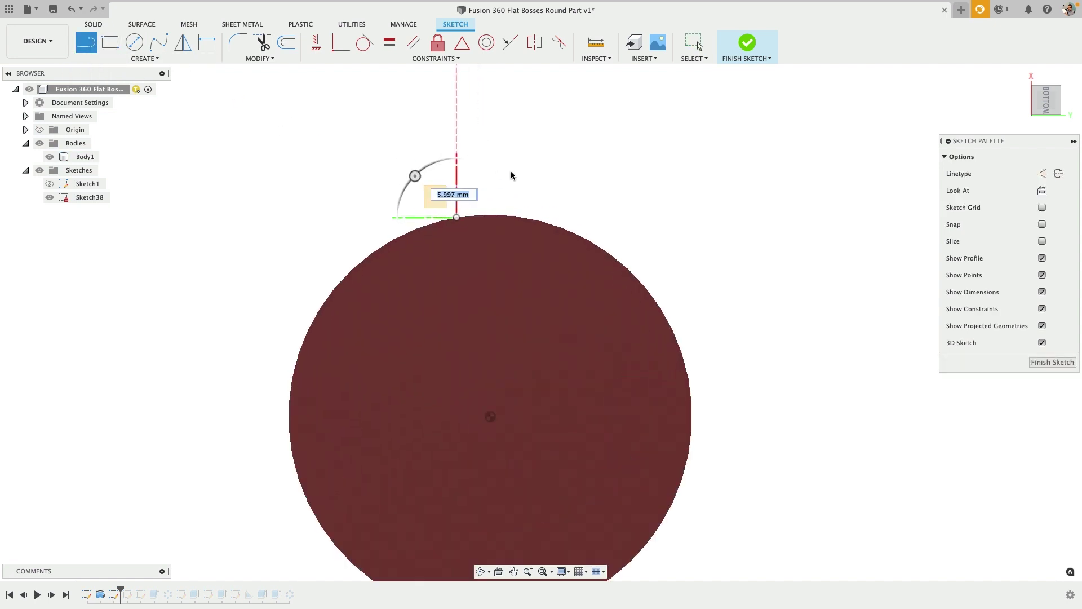
pyautogui.press('Escape')
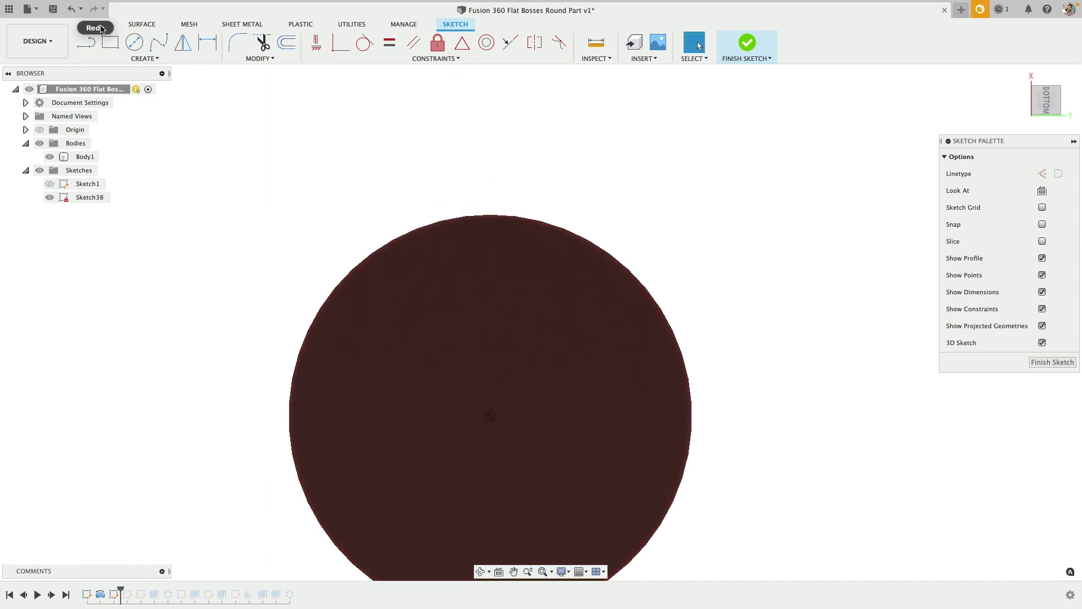
# Step: Draw three connected lines forming a rectangular boss profile projecting outward from the bottom face's circular edge, and finish the sketch
pyautogui.click(86, 42)
pyautogui.click(431, 223)
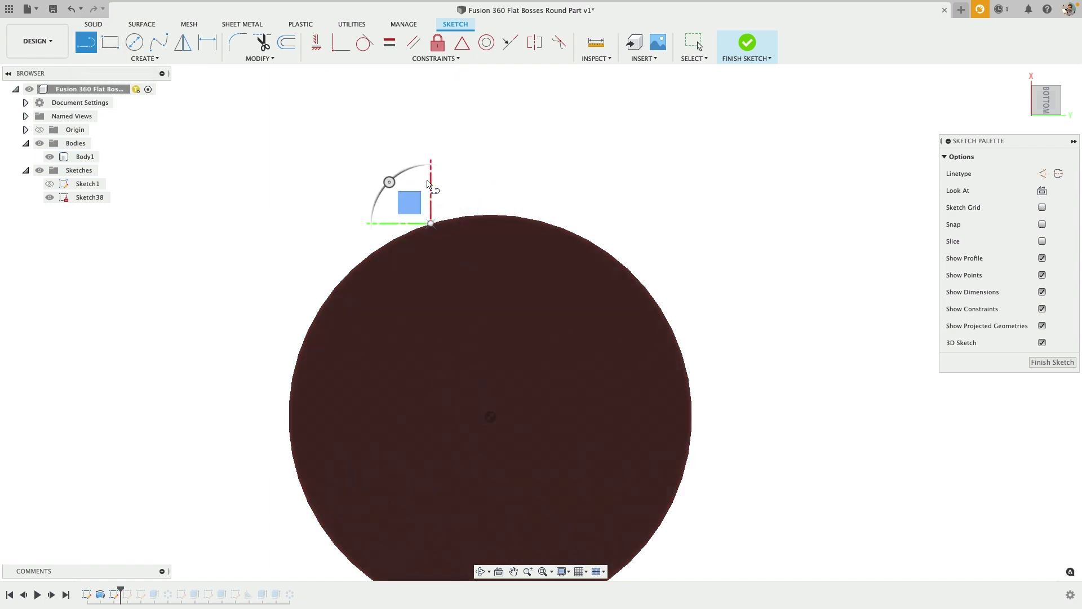
pyautogui.click(430, 172)
pyautogui.click(514, 172)
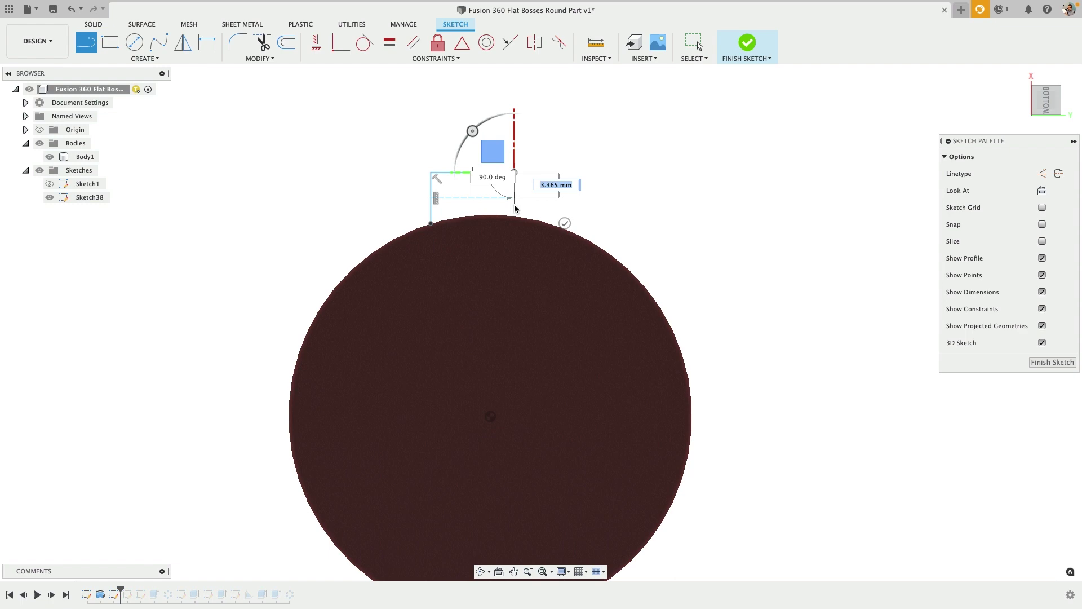
pyautogui.click(514, 216)
pyautogui.press('Escape')
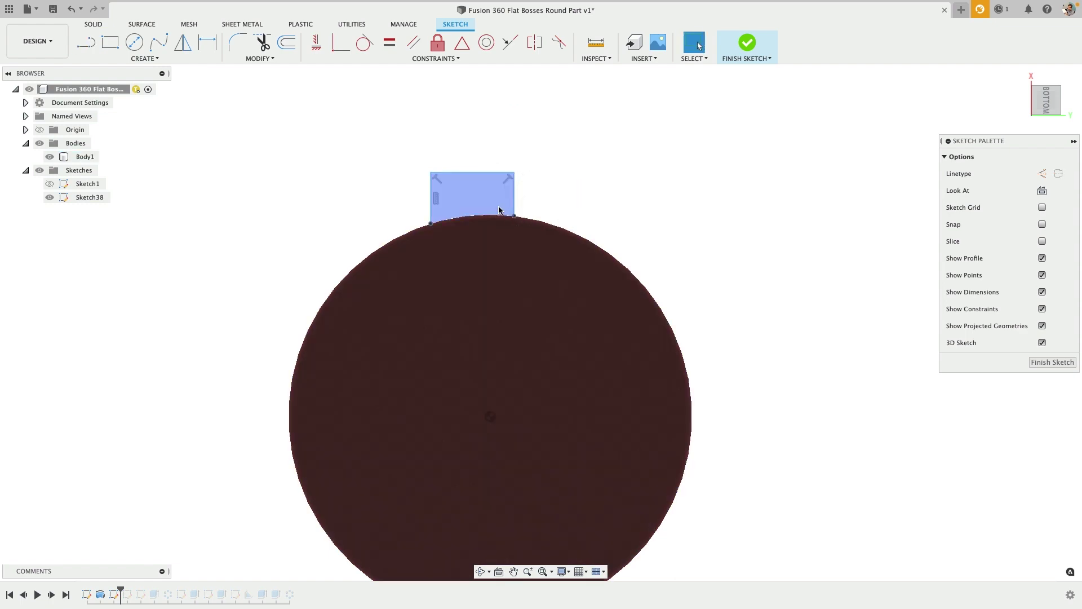
pyautogui.keyDown('shift'); pyautogui.moveTo(499, 210); pyautogui.dragTo(478, 287, button='middle'); pyautogui.keyUp('shift')
pyautogui.scroll(-3, 478, 287)
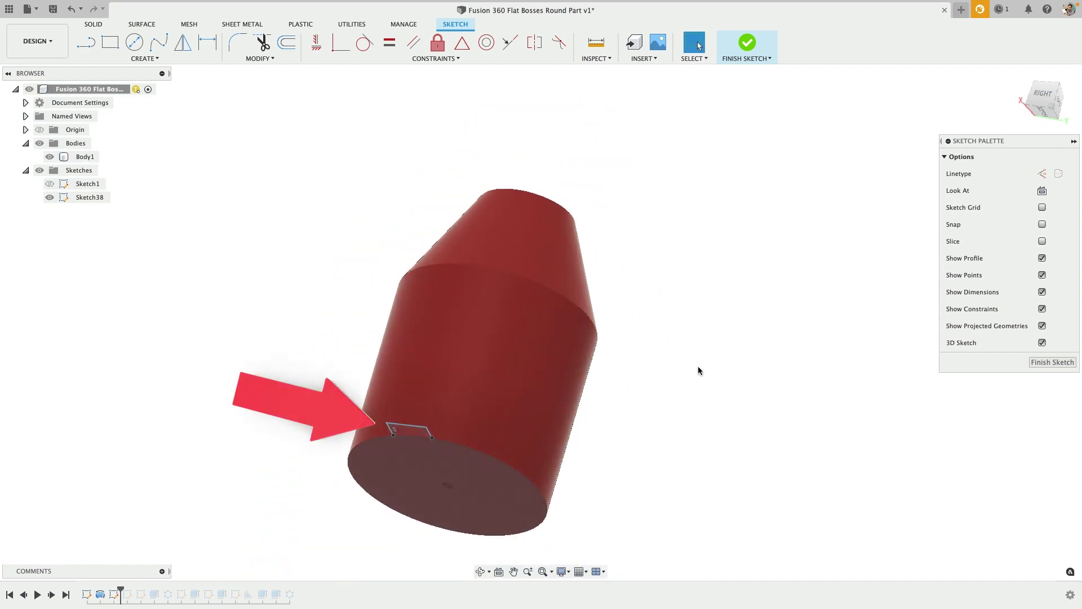
pyautogui.click(747, 44)
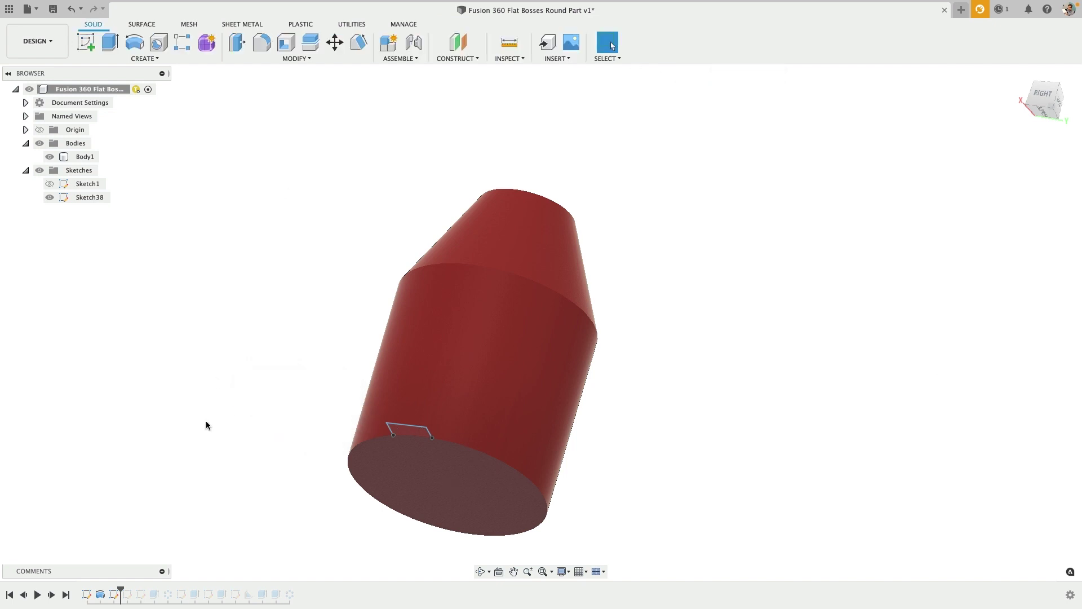
# Step: Start another sketch on the vertical XZ origin plane through the middle of the body
pyautogui.keyDown('shift'); pyautogui.moveTo(390, 392); pyautogui.dragTo(418, 339, button='middle'); pyautogui.keyUp('shift')
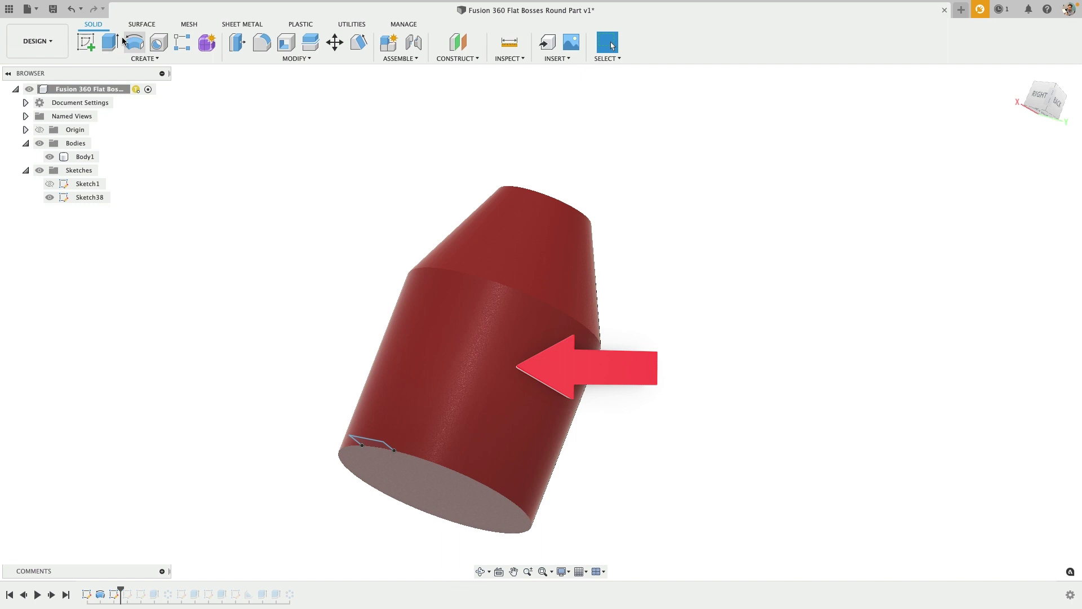
pyautogui.click(86, 42)
pyautogui.click(437, 438)
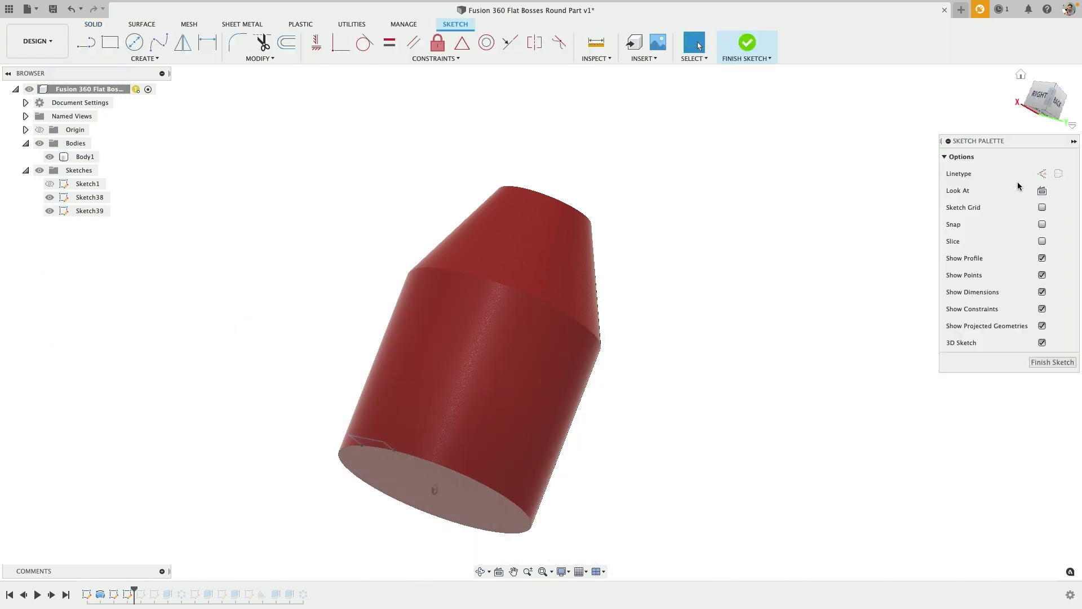
pyautogui.click(1042, 191)
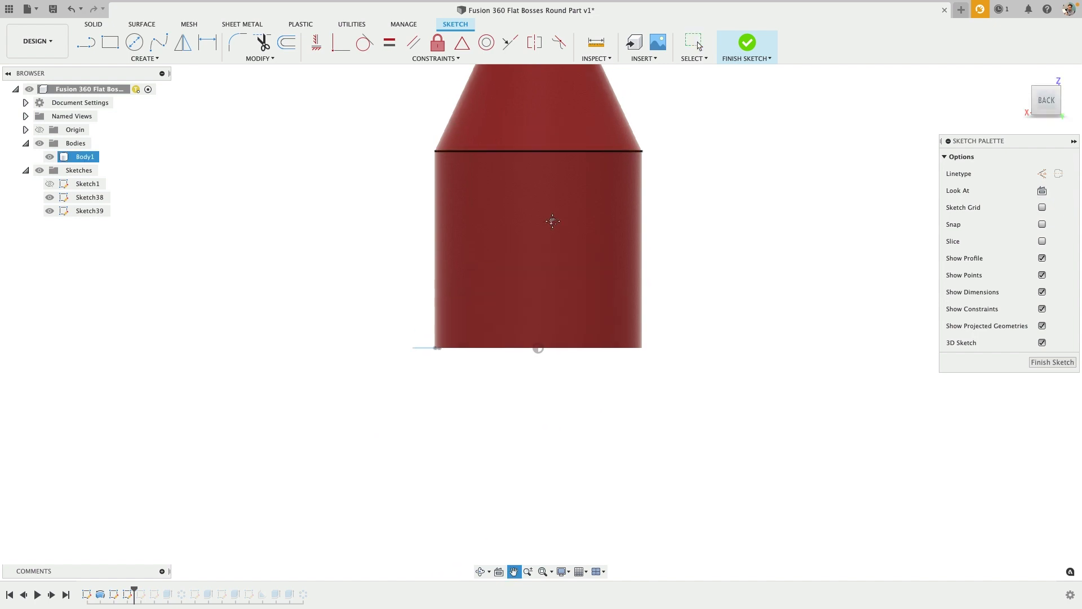
pyautogui.click(86, 42)
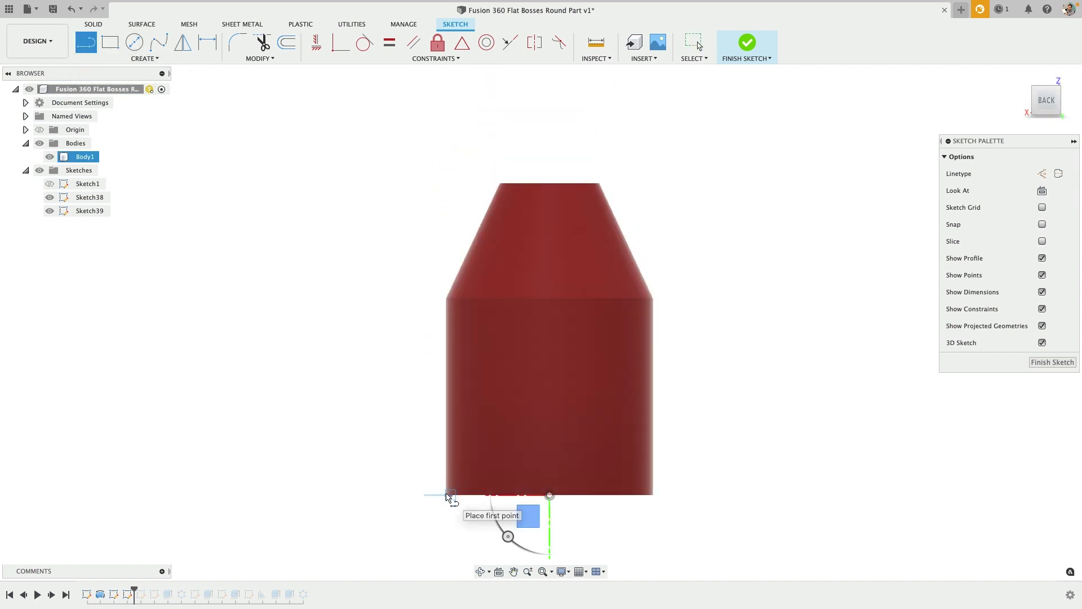
pyautogui.press('Escape')
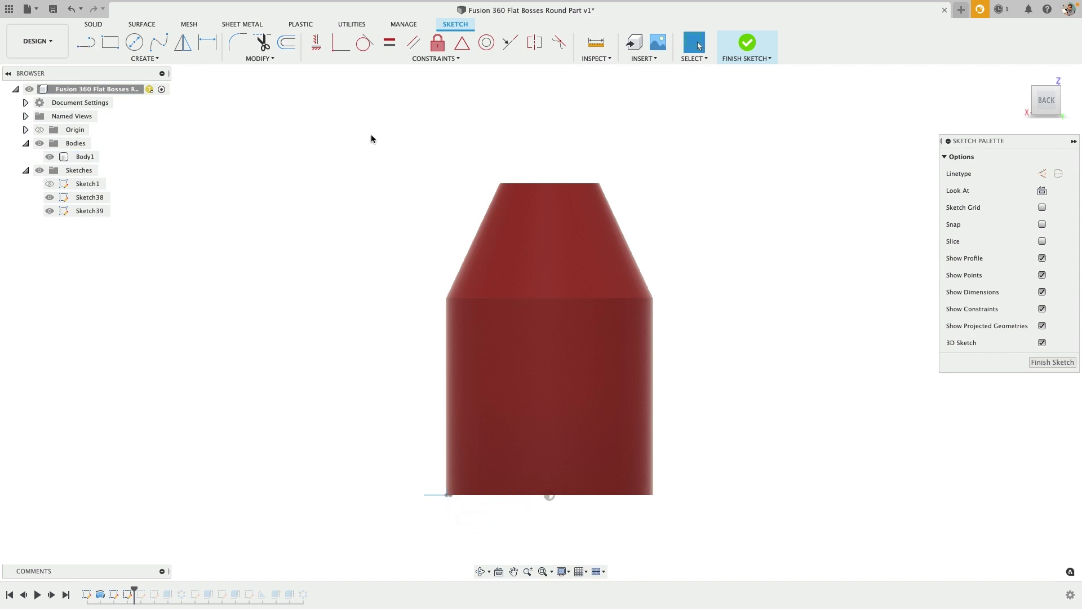
# Step: Project the whole body's silhouette into the sketch using the body selection filter
pyautogui.press('p')
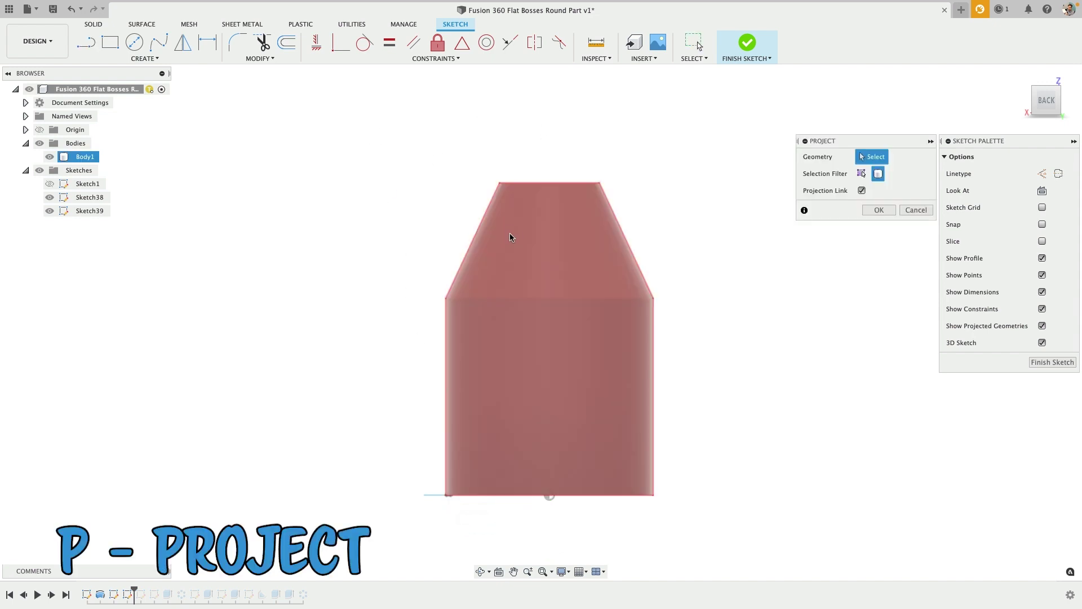
pyautogui.click(861, 173)
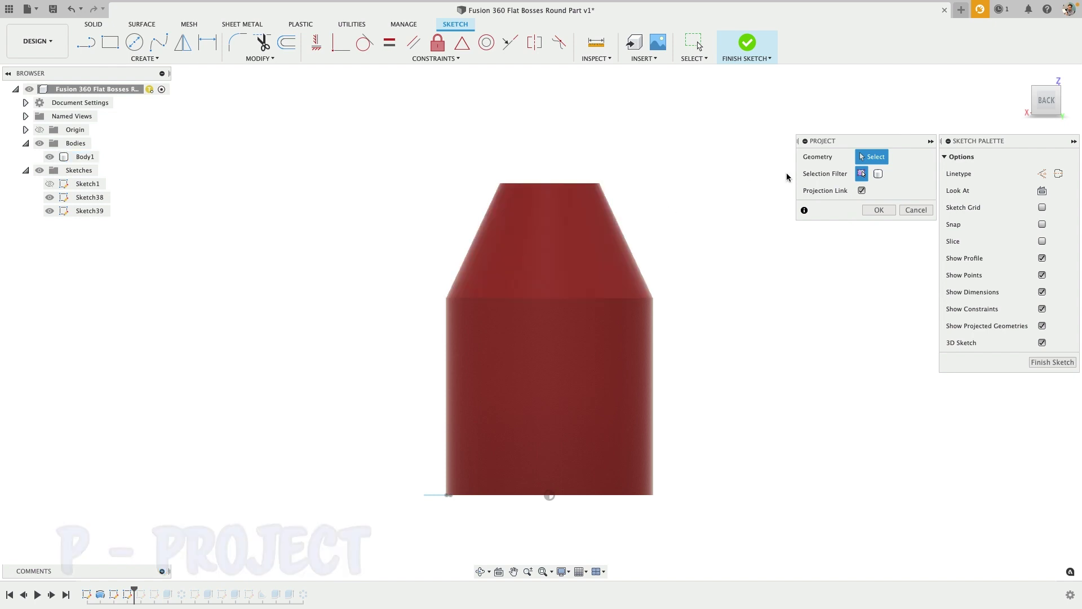
pyautogui.click(878, 174)
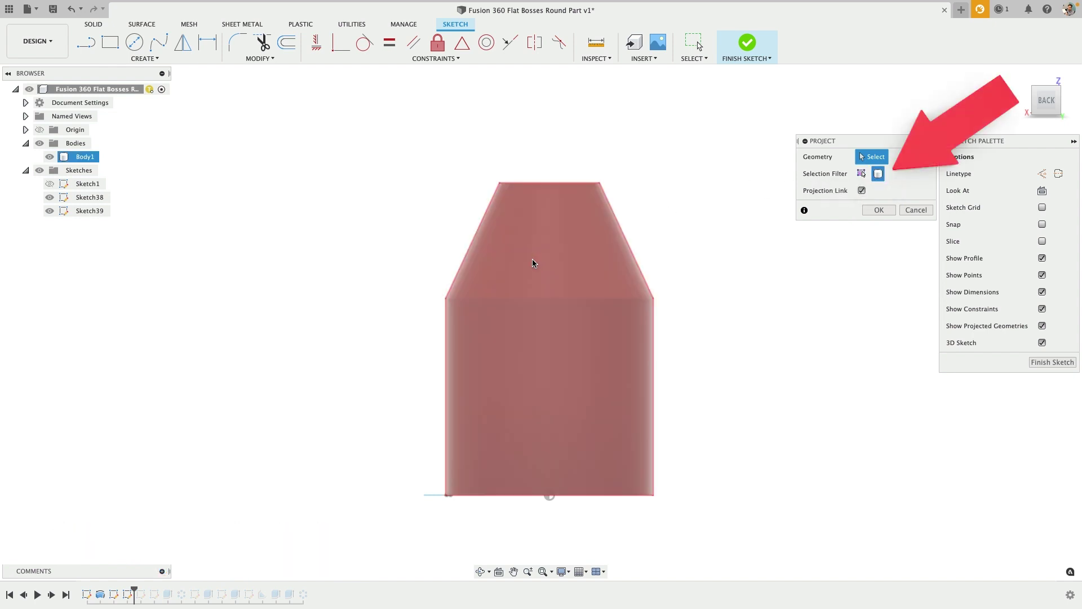
pyautogui.click(531, 258)
pyautogui.click(878, 210)
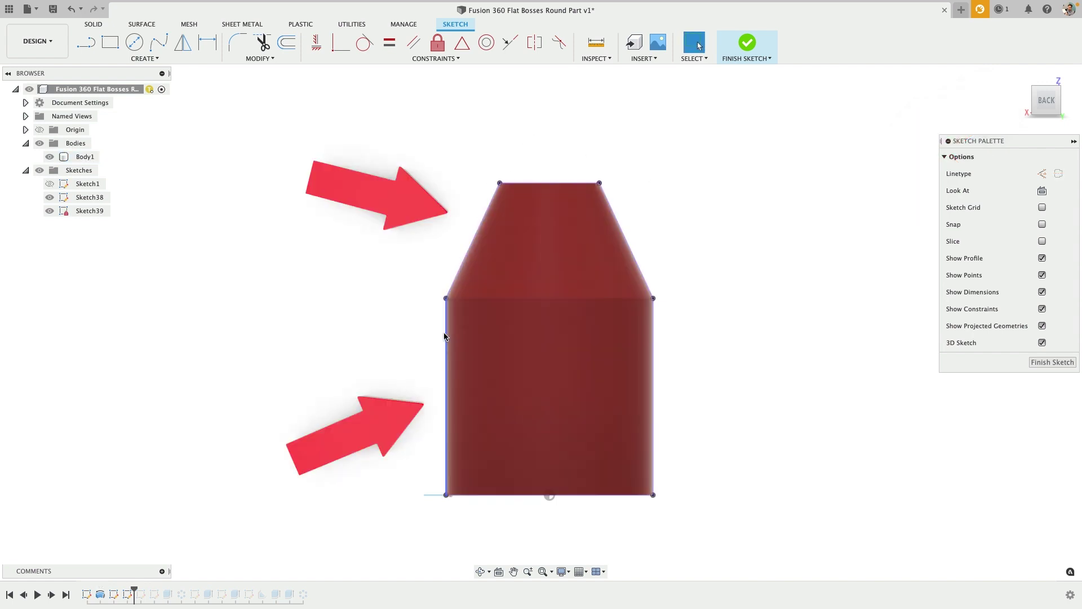
# Step: Delete the projected lines except the vertical and angled ones on the boss profile's side, and finish the sketch
pyautogui.moveTo(682, 143)
pyautogui.mouseDown()
pyautogui.moveTo(593, 143)
pyautogui.moveTo(517, 398)
pyautogui.moveTo(519, 532)
pyautogui.mouseUp()
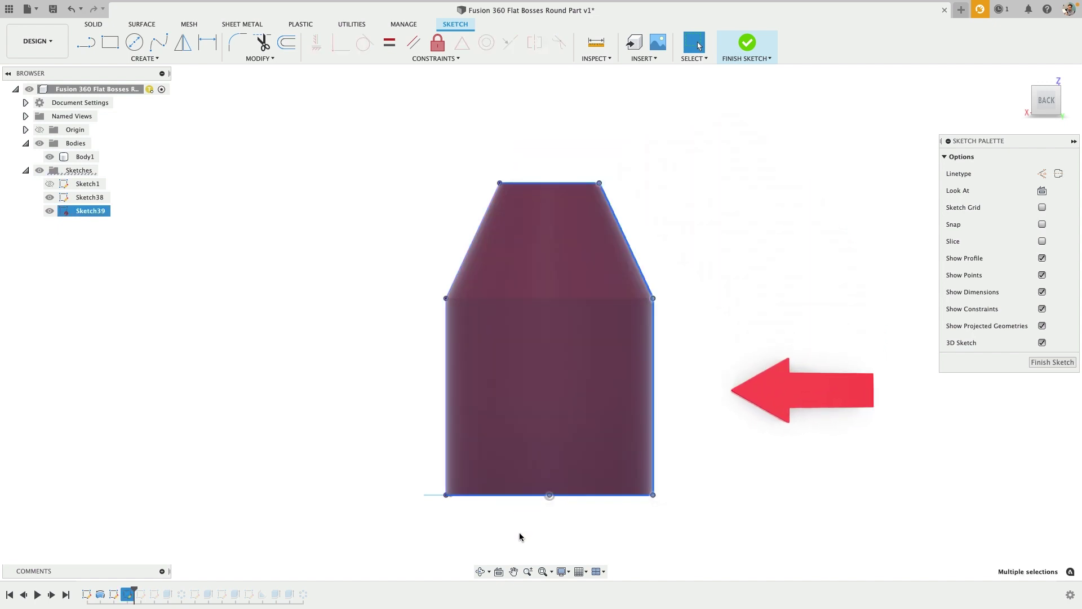
pyautogui.press('Delete')
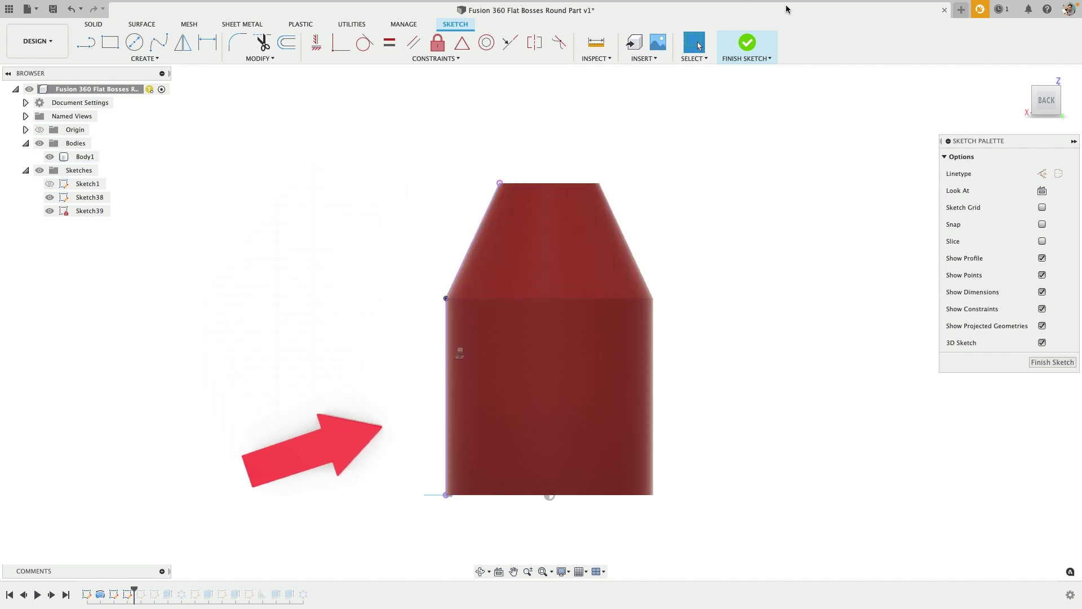
pyautogui.click(747, 42)
# Step: Try to sweep the rectangular boss profile along the projected side path as a new body
pyautogui.keyDown('shift'); pyautogui.moveTo(673, 238); pyautogui.dragTo(709, 244, button='middle'); pyautogui.keyUp('shift')
pyautogui.write('s')
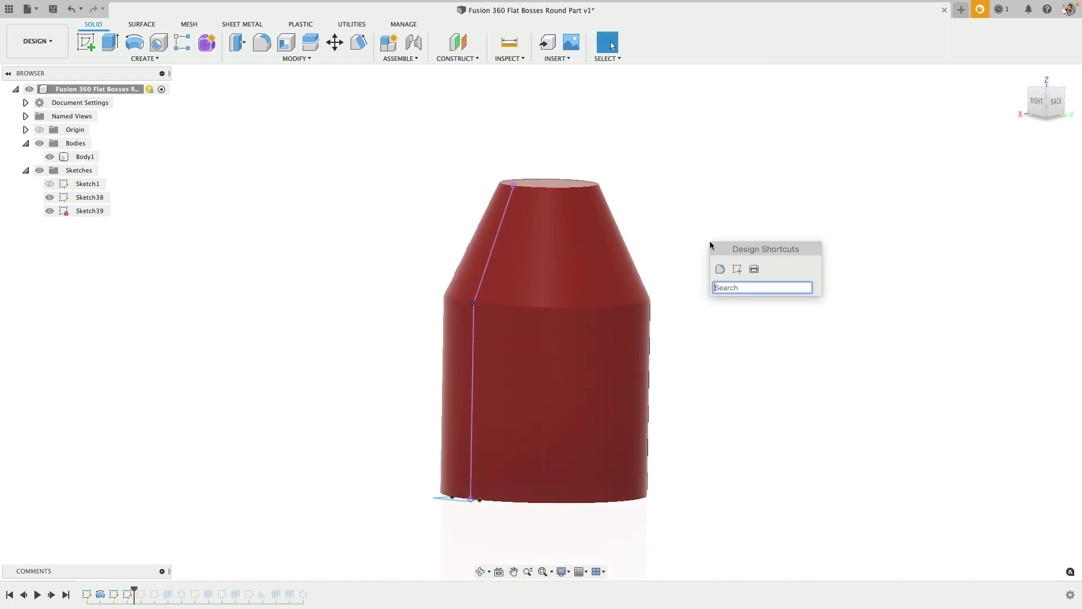
pyautogui.write('sw')
pyautogui.press('Return')
pyautogui.keyDown('shift'); pyautogui.moveTo(709, 244); pyautogui.dragTo(468, 501, button='middle'); pyautogui.keyUp('shift')
pyautogui.click(465, 504)
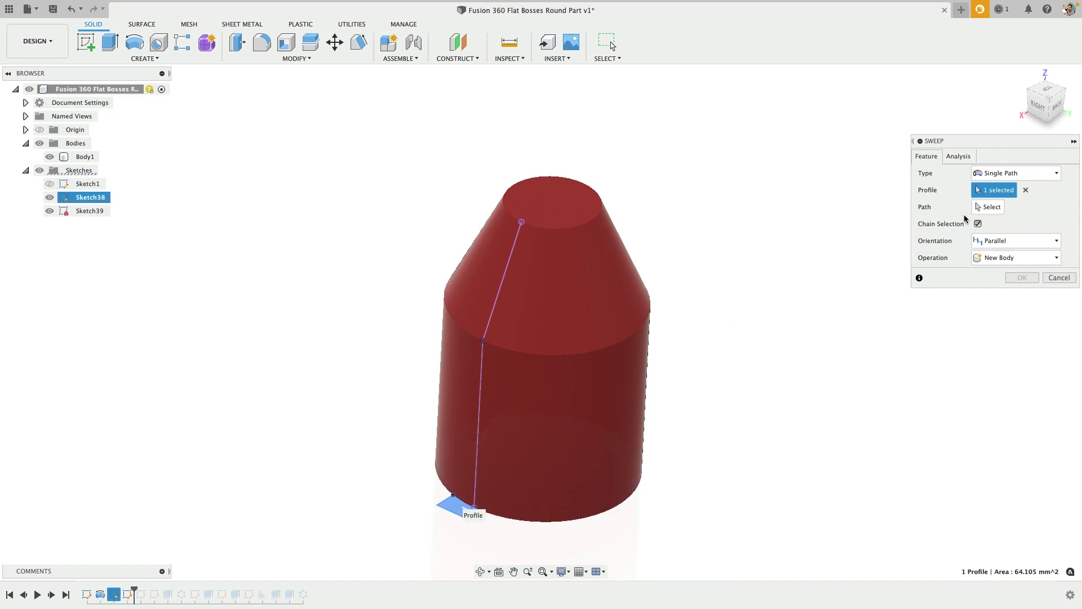
pyautogui.click(481, 369)
pyautogui.scroll(5, 442, 230)
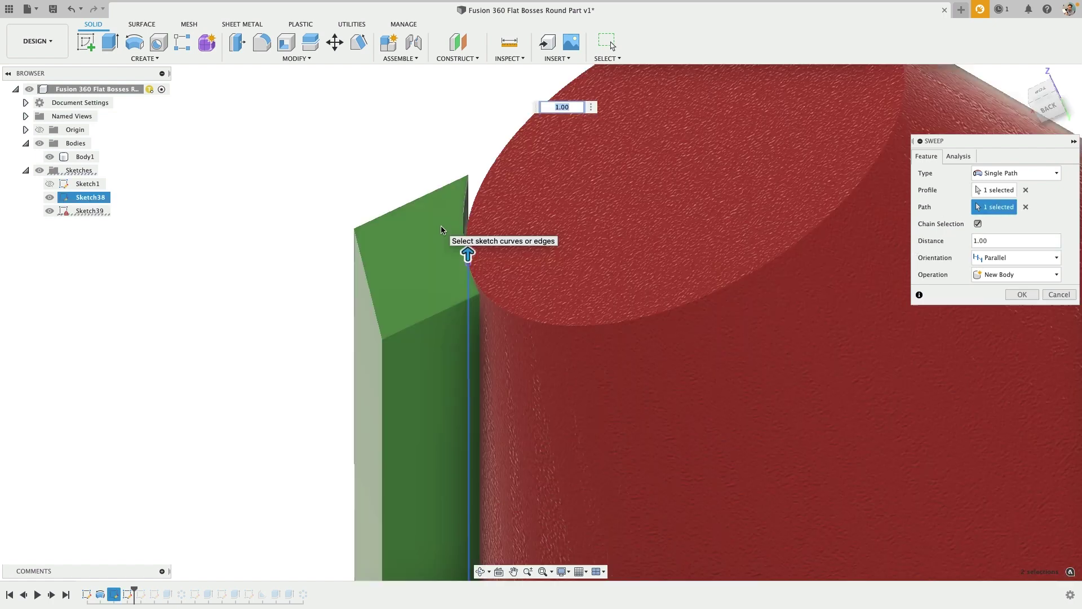
pyautogui.keyDown('shift'); pyautogui.moveTo(450, 226); pyautogui.dragTo(476, 232, button='middle'); pyautogui.keyUp('shift')
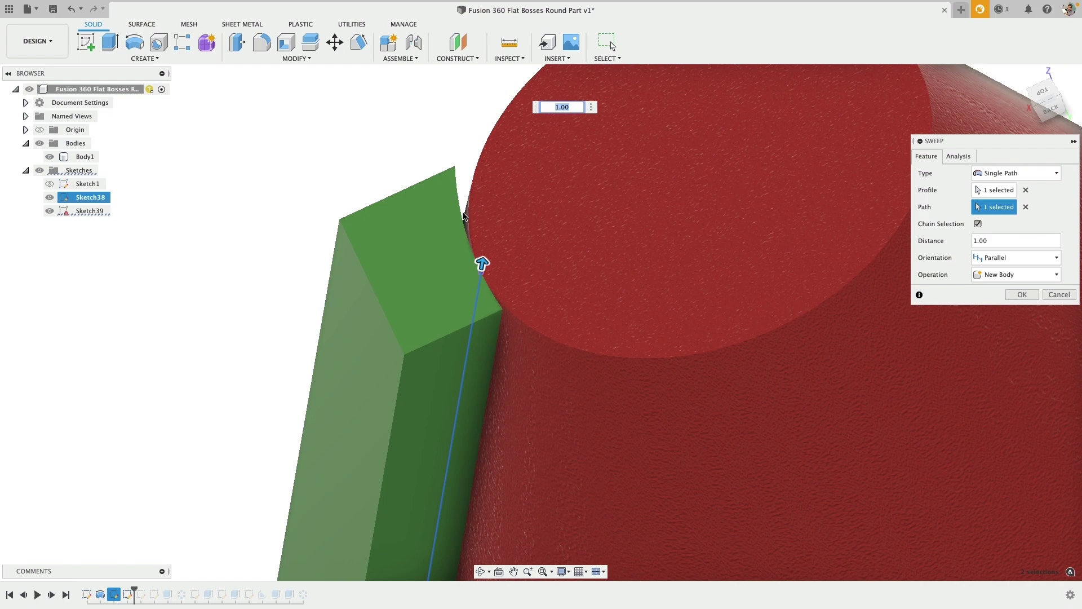
pyautogui.scroll(-2, 463, 215)
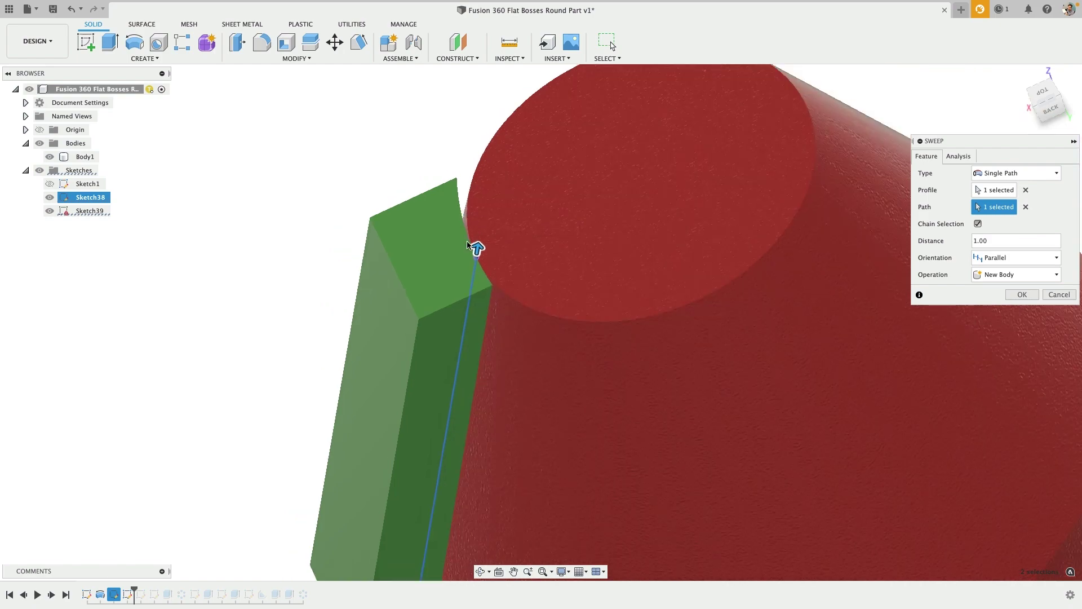
pyautogui.click(1065, 297)
pyautogui.click(604, 395)
pyautogui.scroll(-4, 605, 395)
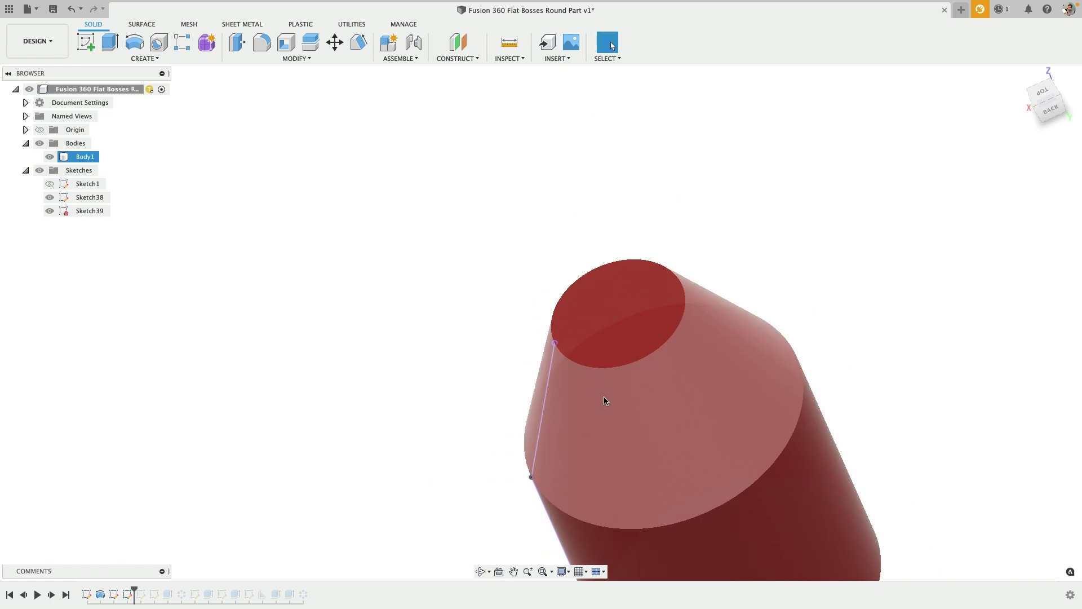
# Step: Draw a rectangle straddling the circular edge of the body's bottom face as the boss profile
pyautogui.keyDown('shift'); pyautogui.moveTo(603, 397); pyautogui.dragTo(516, 241, button='middle'); pyautogui.keyUp('shift')
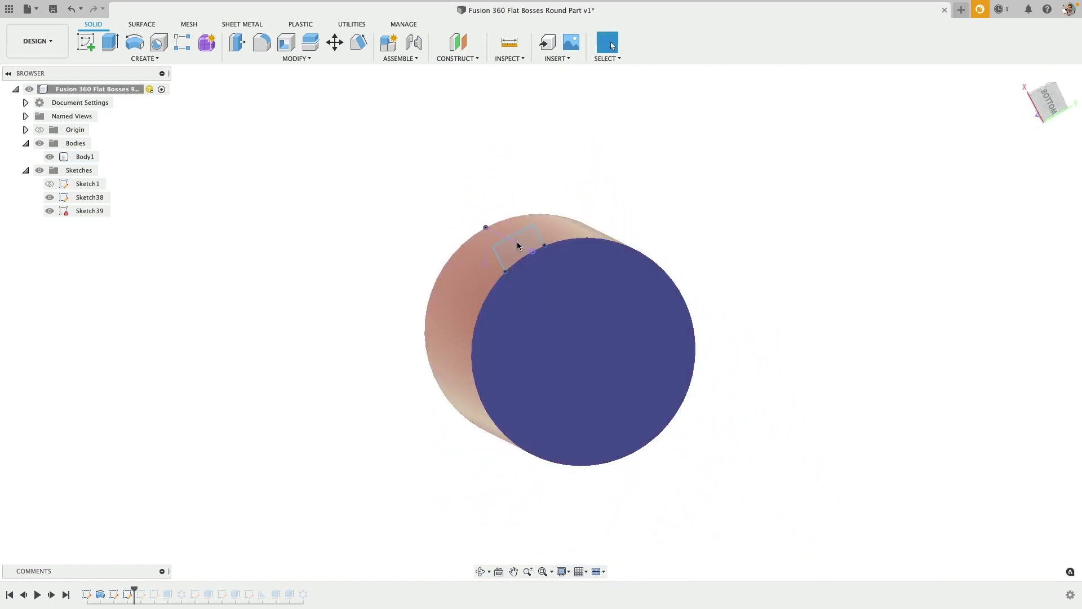
pyautogui.scroll(5, 517, 245)
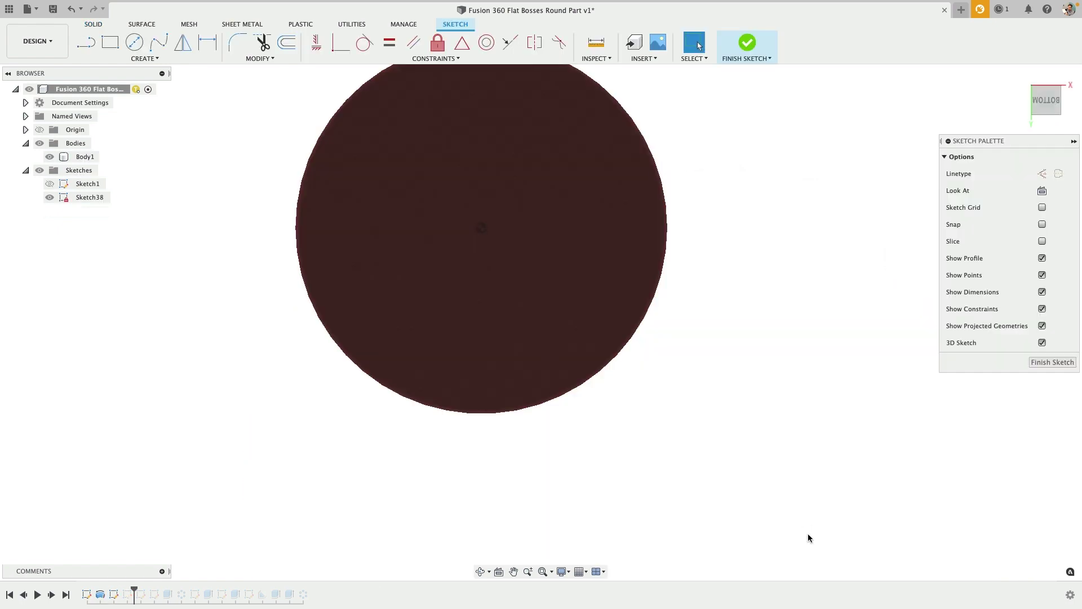
pyautogui.press('r')
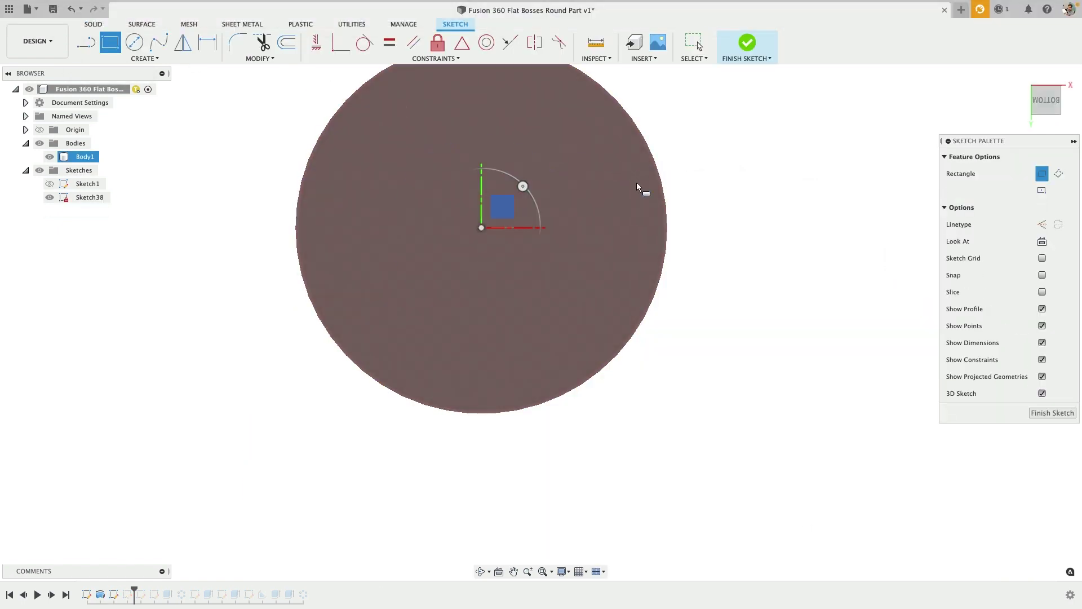
pyautogui.click(644, 187)
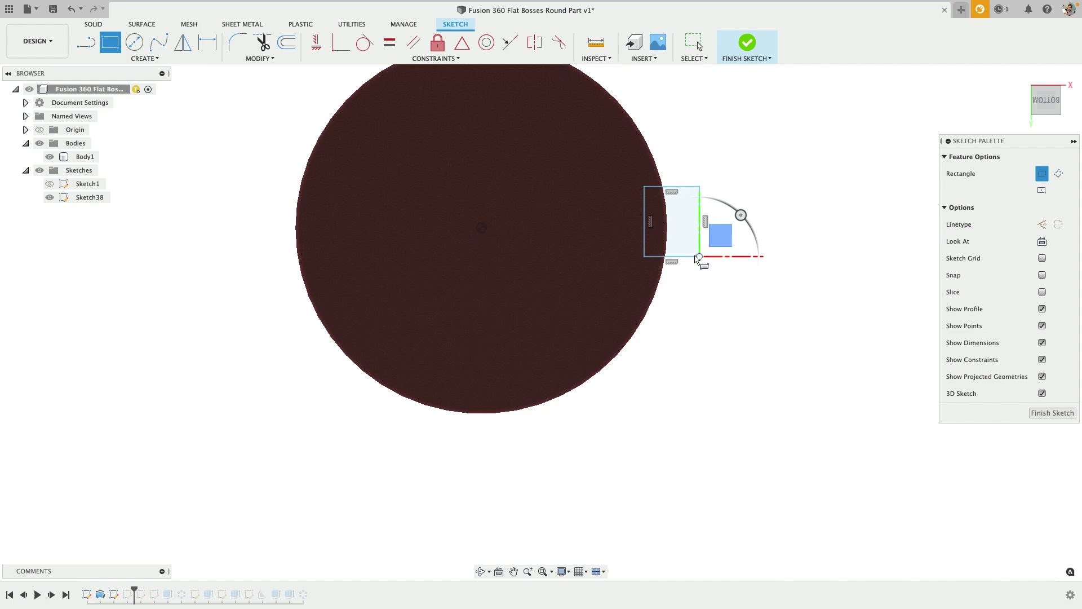
pyautogui.click(698, 257)
pyautogui.press('Escape')
# Step: Show the origin and draw a horizontal line from the origin point to the rectangle's inner side
pyautogui.click(47, 129)
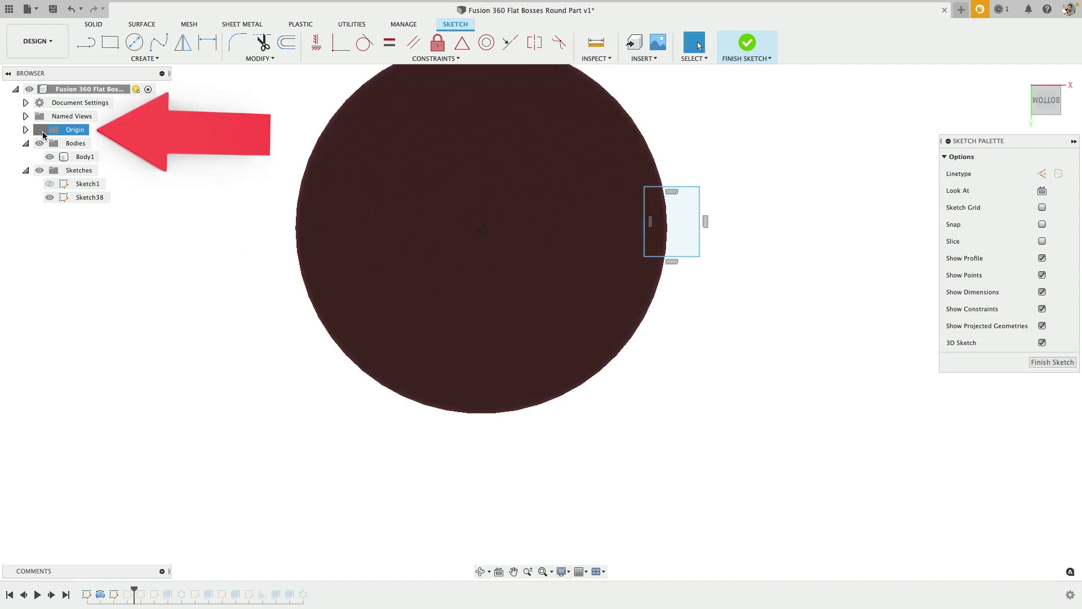
pyautogui.click(40, 130)
pyautogui.click(88, 46)
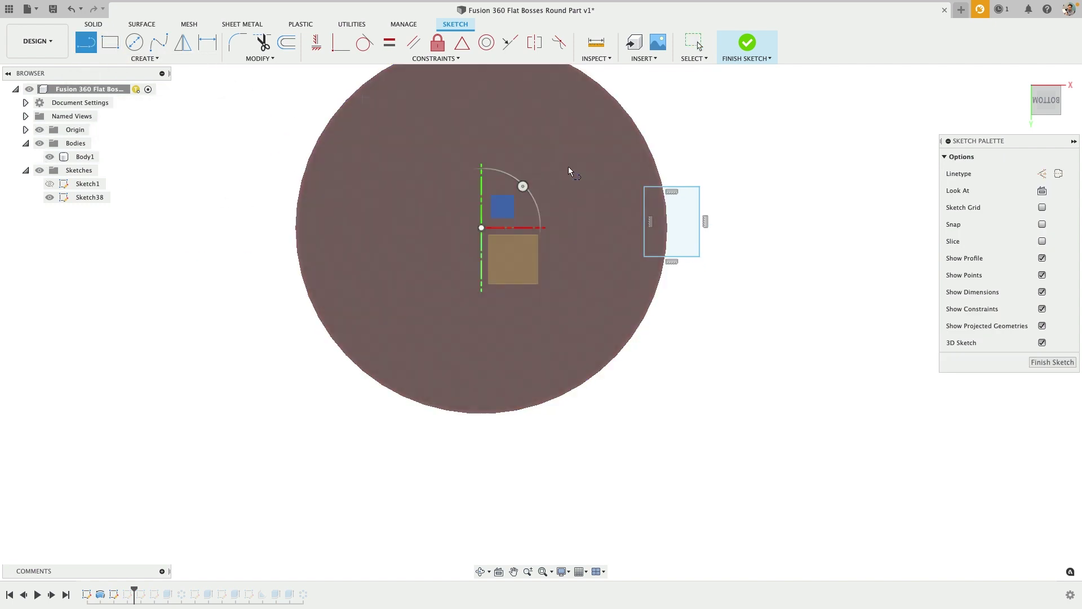
pyautogui.click(482, 227)
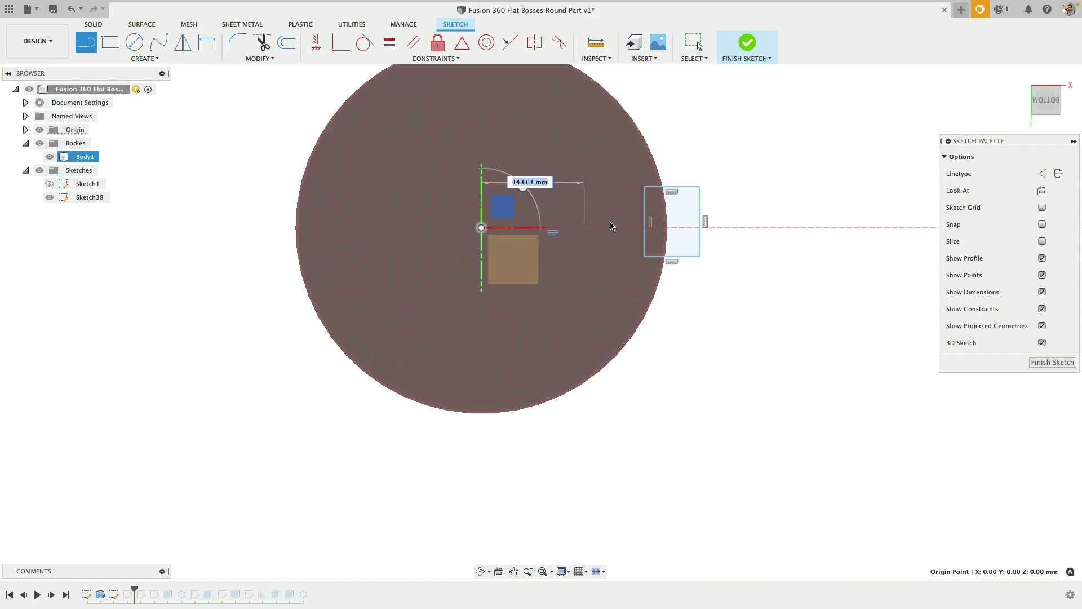
pyautogui.scroll(3, 646, 230)
pyautogui.click(643, 227)
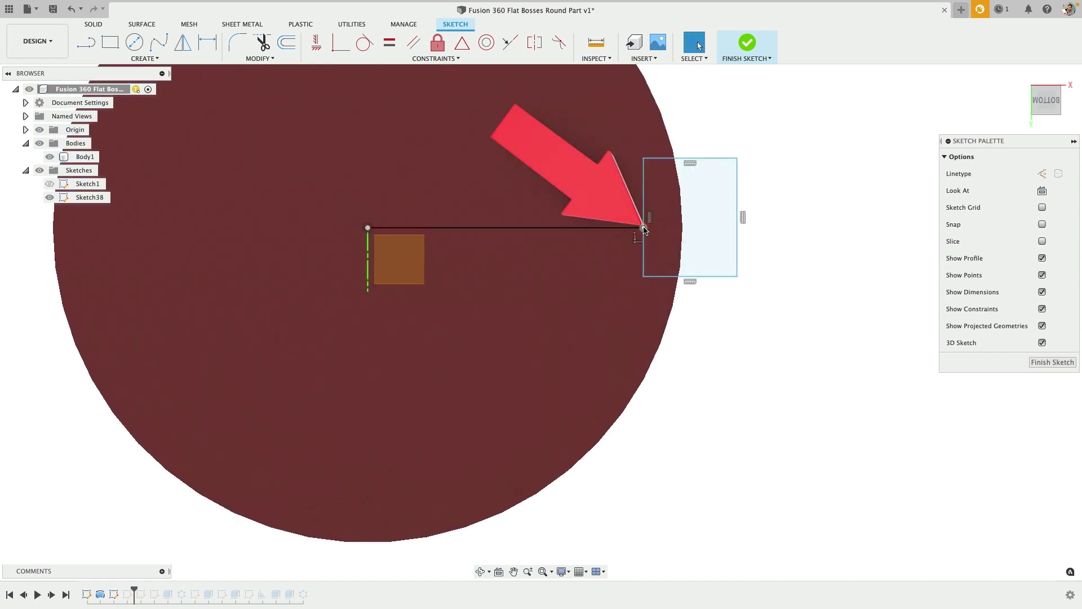
pyautogui.press('Escape')
# Step: Constrain the line's end to the midpoint of the rectangle's inner side and finish the sketch
pyautogui.rightClick(646, 215)
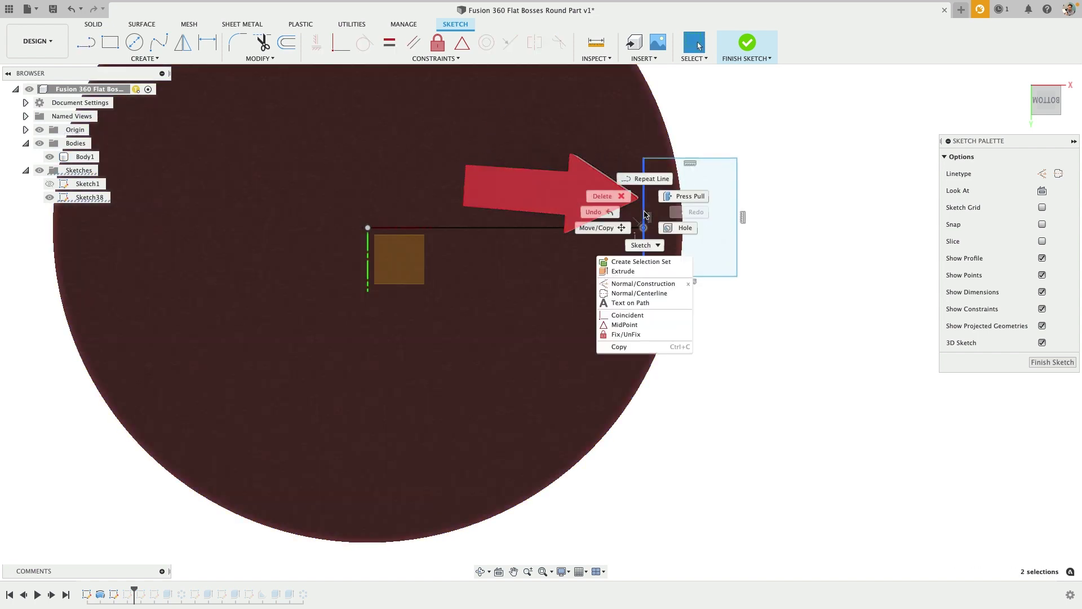
pyautogui.click(620, 324)
pyautogui.press('Escape')
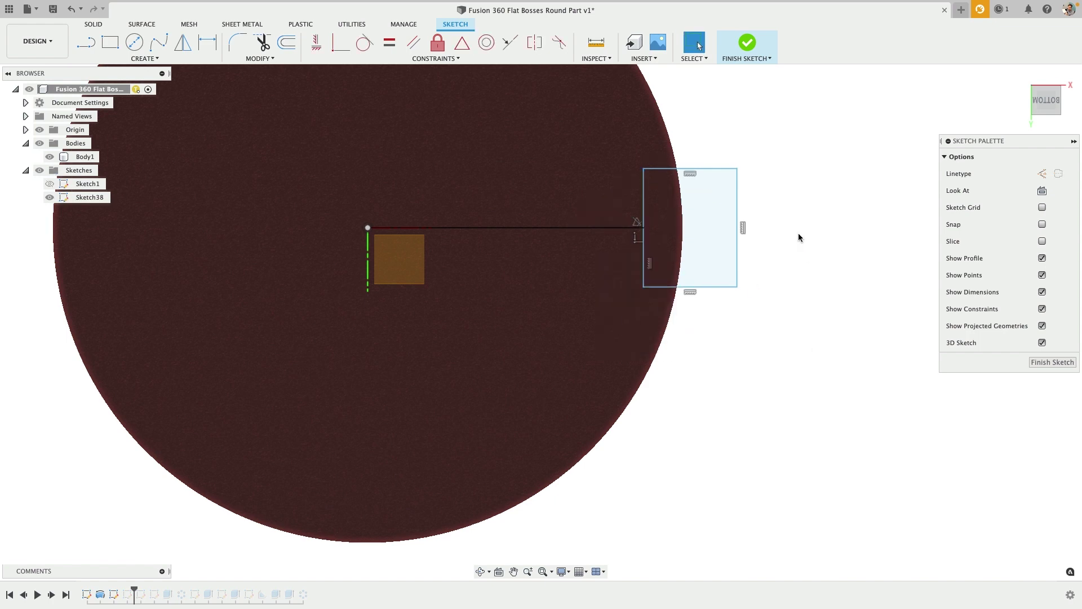
pyautogui.scroll(-2, 796, 240)
pyautogui.click(747, 45)
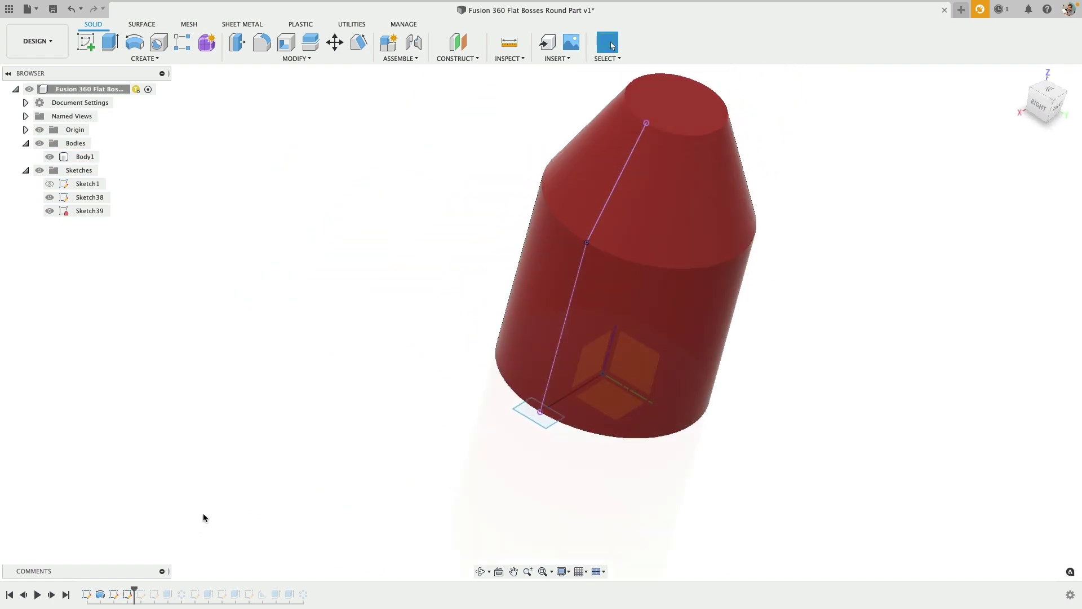
# Step: Set up a Sweep of both rectangle profile regions along the projected side path with the Join operation
pyautogui.write('ssw')
pyautogui.write('e')
pyautogui.press('Return')
pyautogui.click(563, 394)
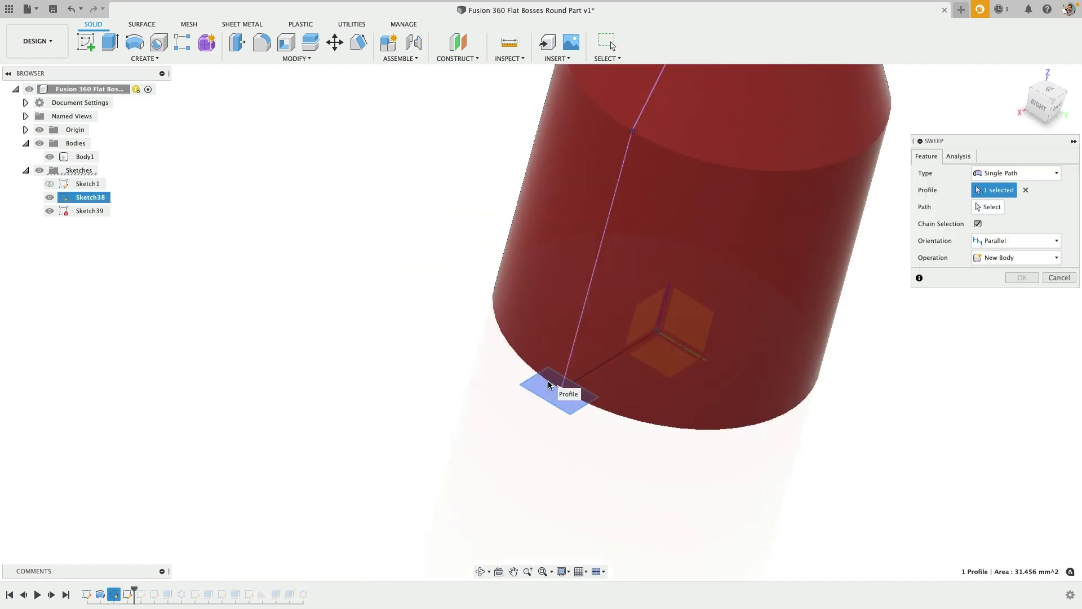
pyautogui.click(574, 411)
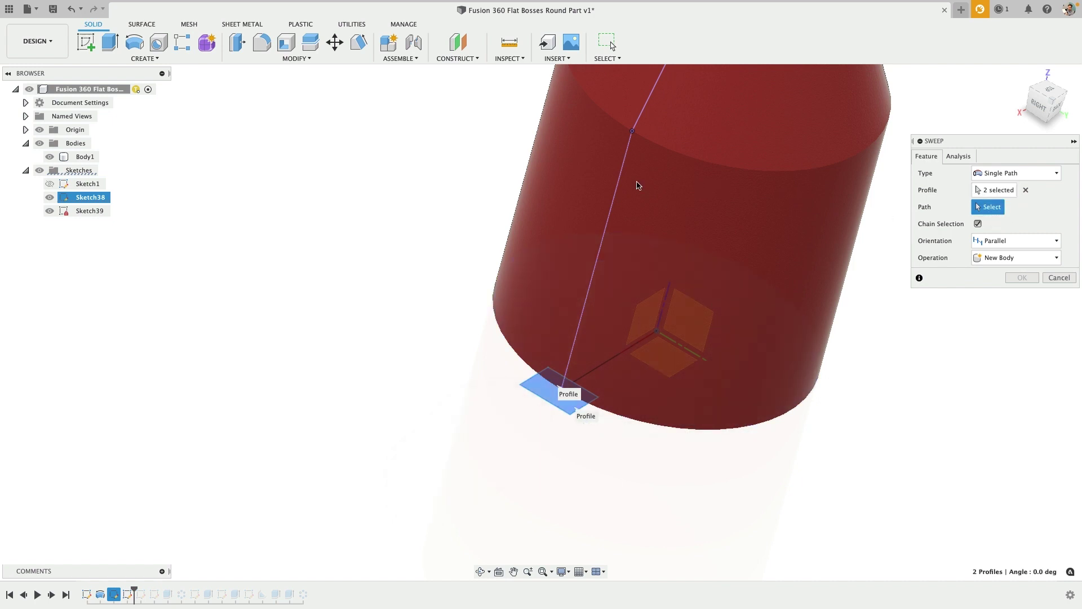
pyautogui.click(618, 183)
pyautogui.scroll(-3, 645, 219)
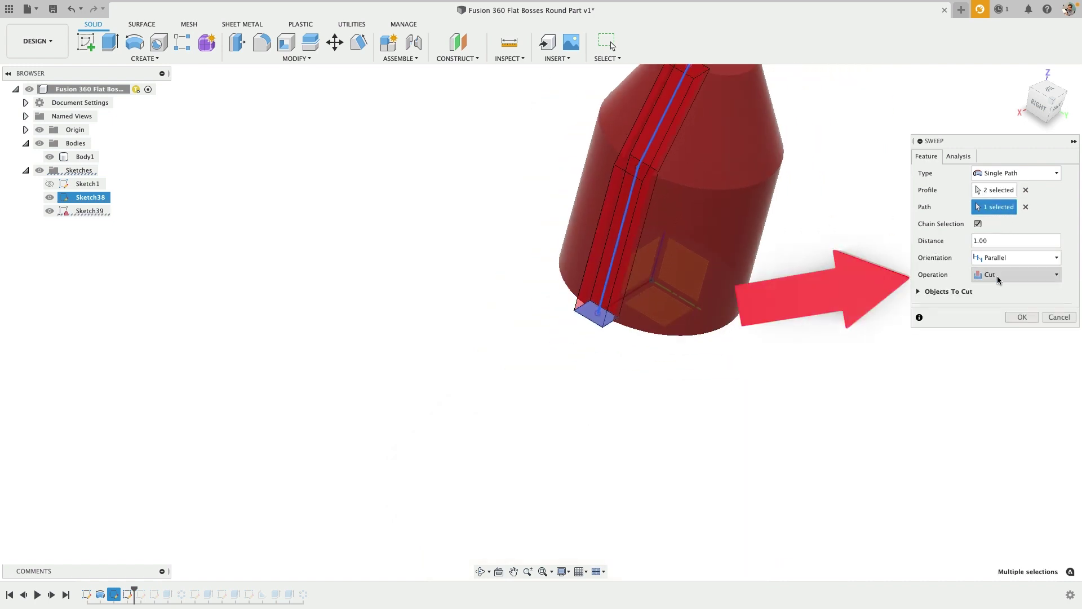
pyautogui.click(1005, 276)
pyautogui.click(995, 289)
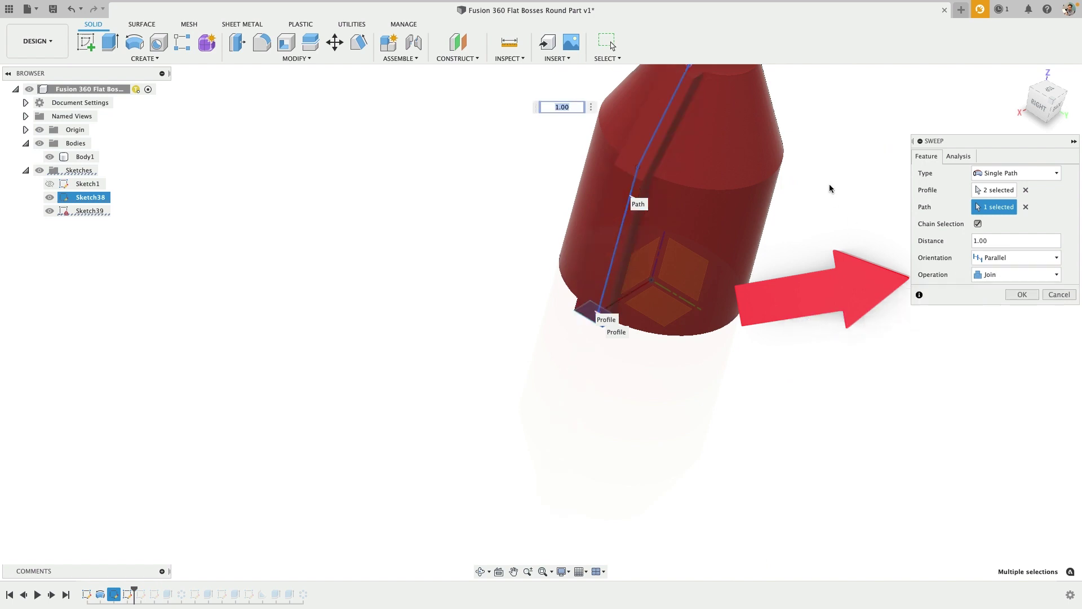
pyautogui.moveTo(815, 210); pyautogui.dragTo(706, 351, button='middle')
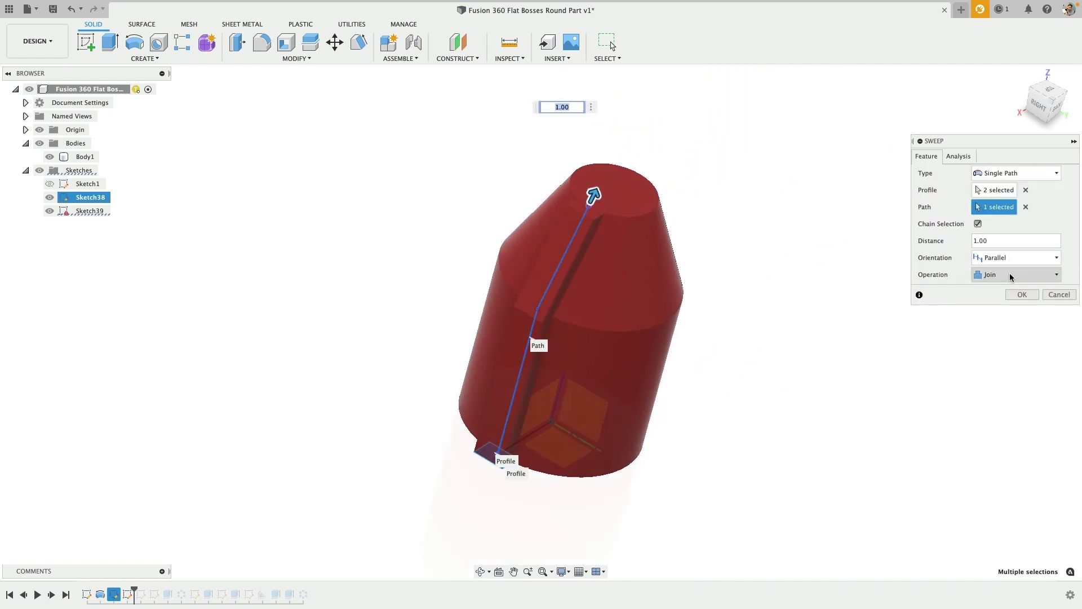
# Step: Try the Perpendicular orientation for the sweep and examine how the boss ends at the body's top face
pyautogui.click(1006, 258)
pyautogui.click(1008, 272)
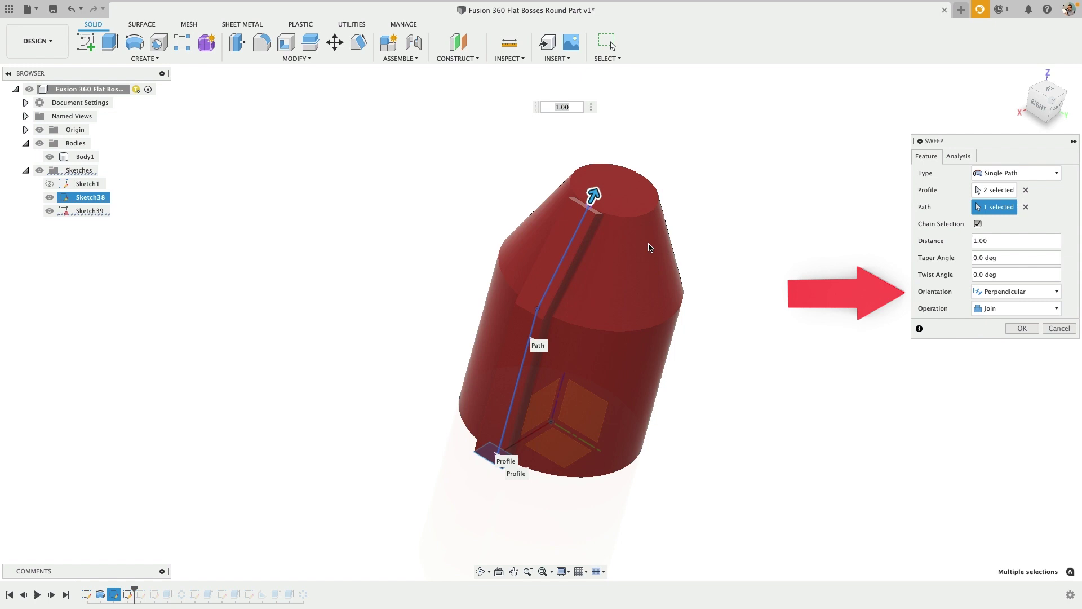
pyautogui.keyDown('shift'); pyautogui.moveTo(650, 246); pyautogui.dragTo(507, 180, button='middle'); pyautogui.keyUp('shift')
pyautogui.scroll(5, 494, 181)
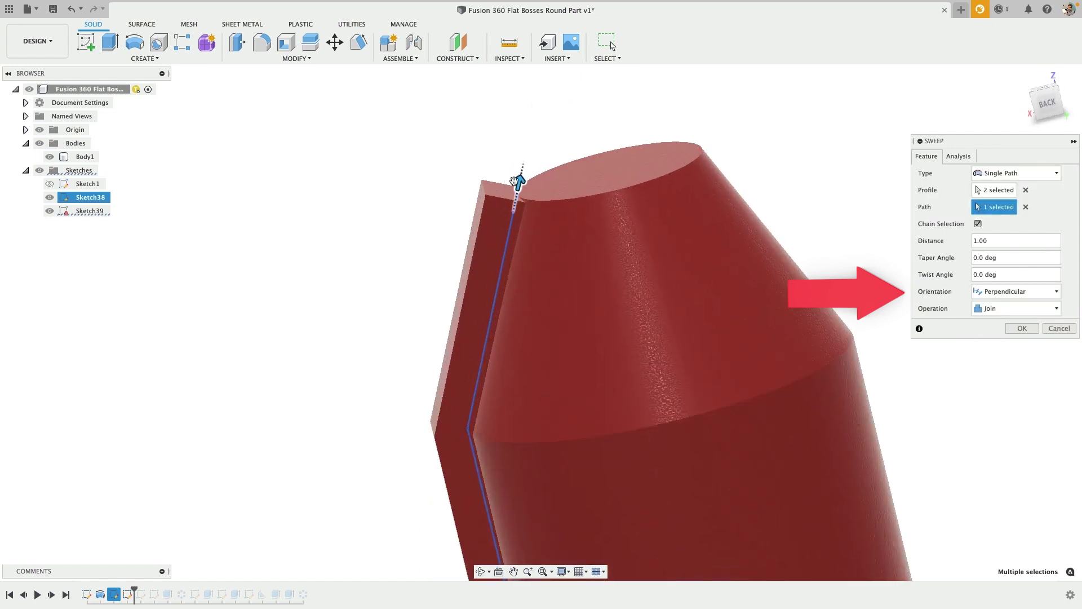
# Step: Set the sweep orientation to Parallel and complete the joined boss
pyautogui.click(1003, 291)
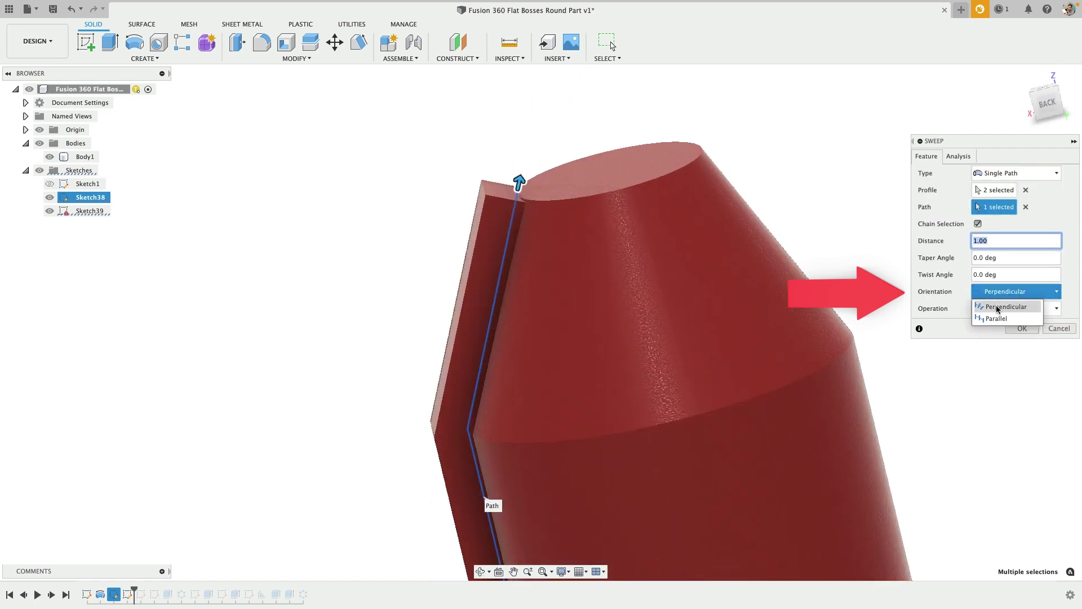
pyautogui.click(1000, 322)
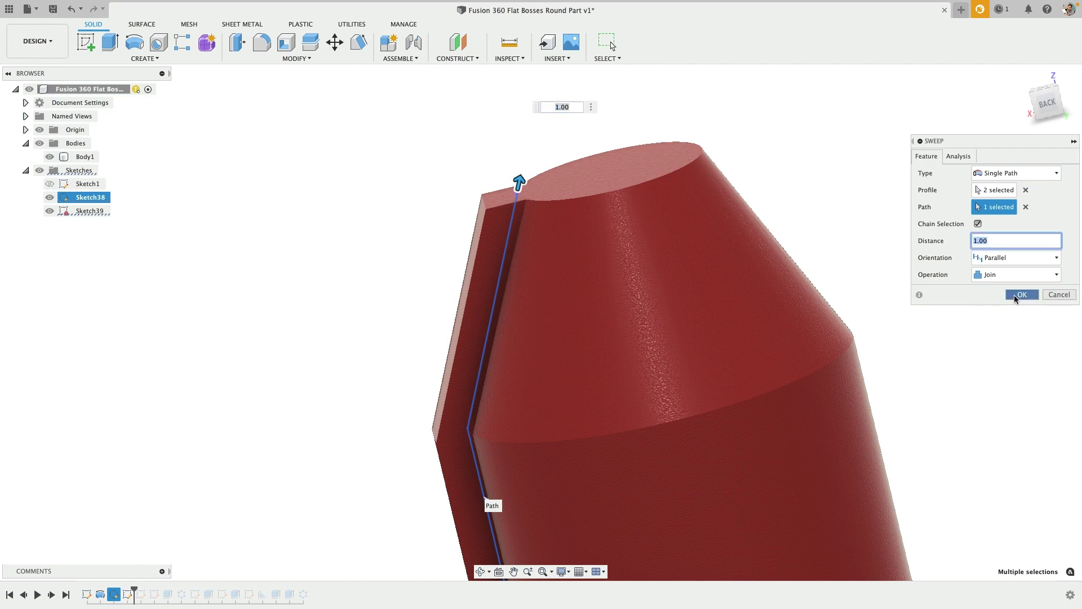
pyautogui.click(1014, 295)
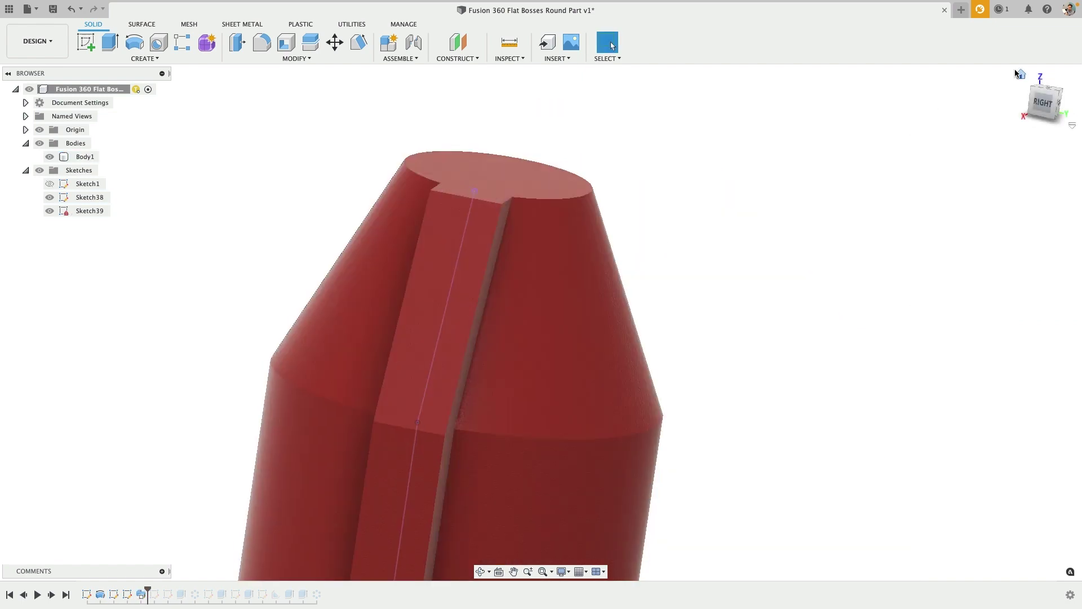
# Step: Set up a Circular Pattern of the sweep feature using the body's circular bottom edge as the axis
pyautogui.click(1019, 74)
pyautogui.write('s')
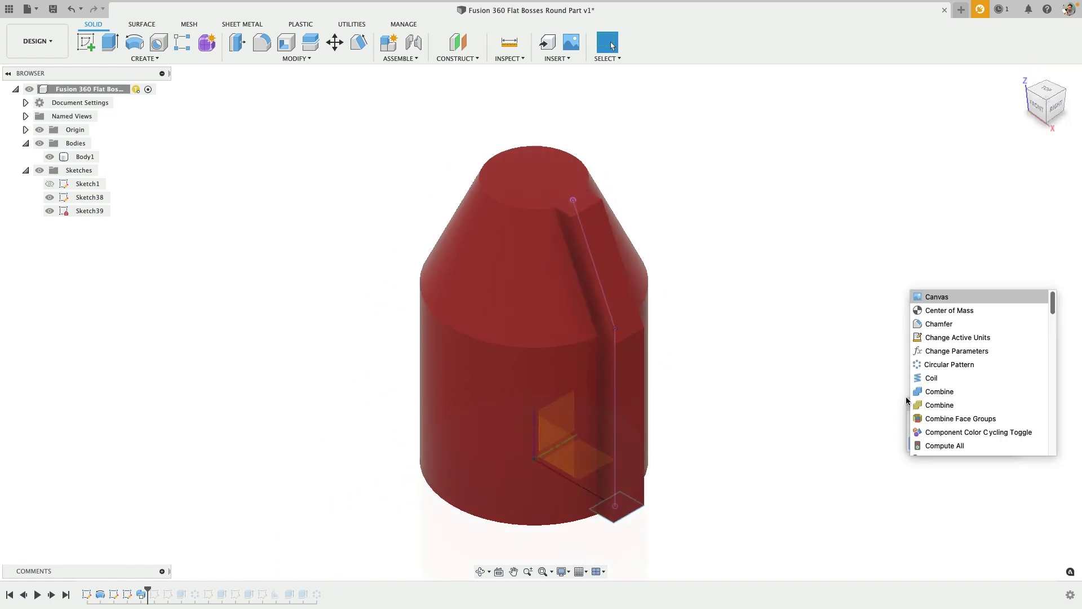
pyautogui.write('circ')
pyautogui.press('Return')
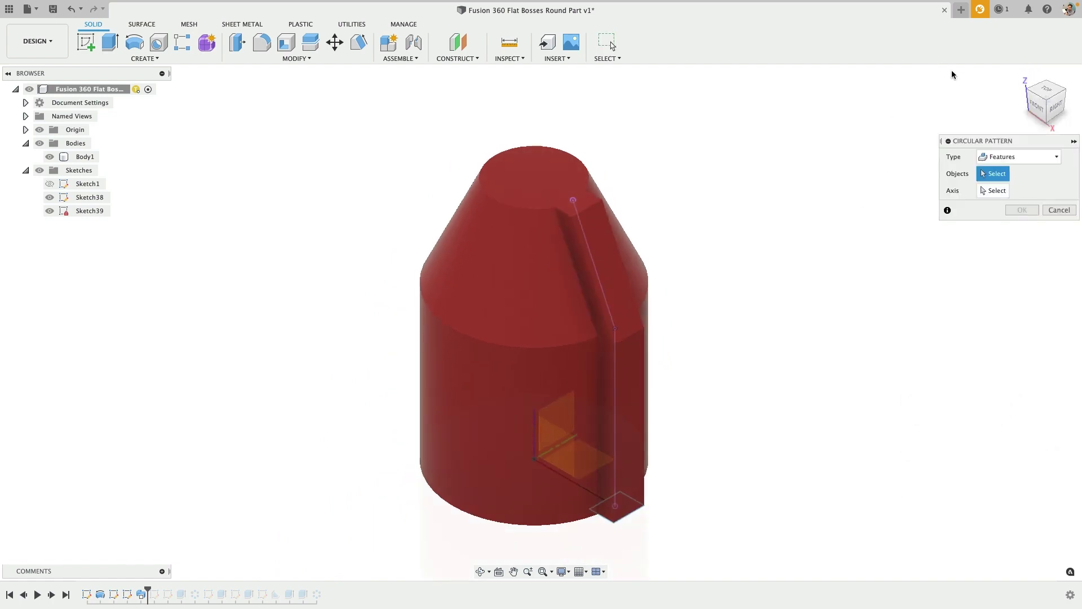
pyautogui.click(141, 594)
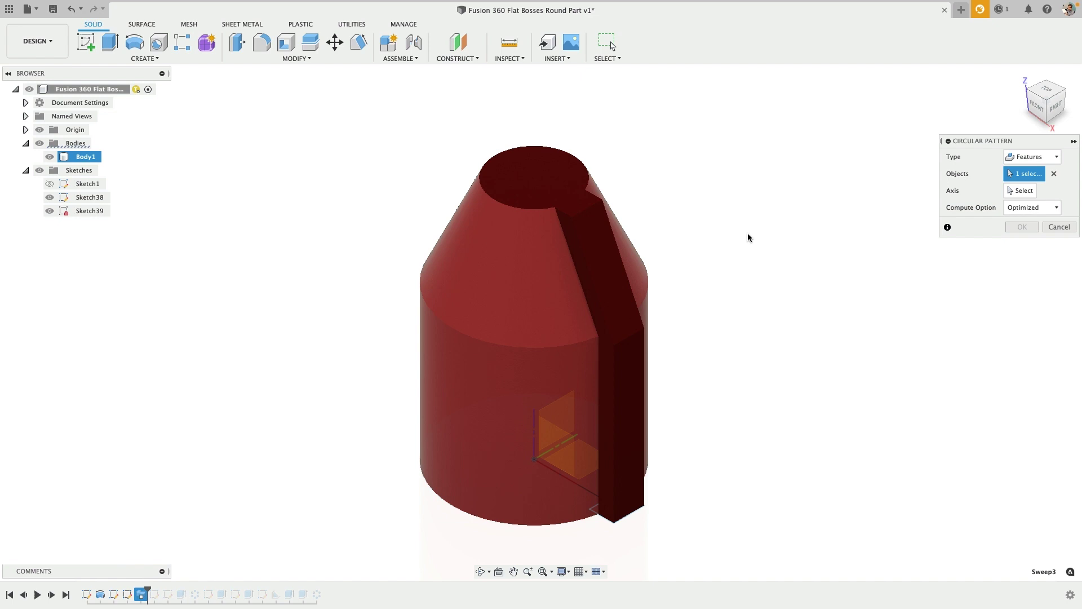
pyautogui.click(1006, 192)
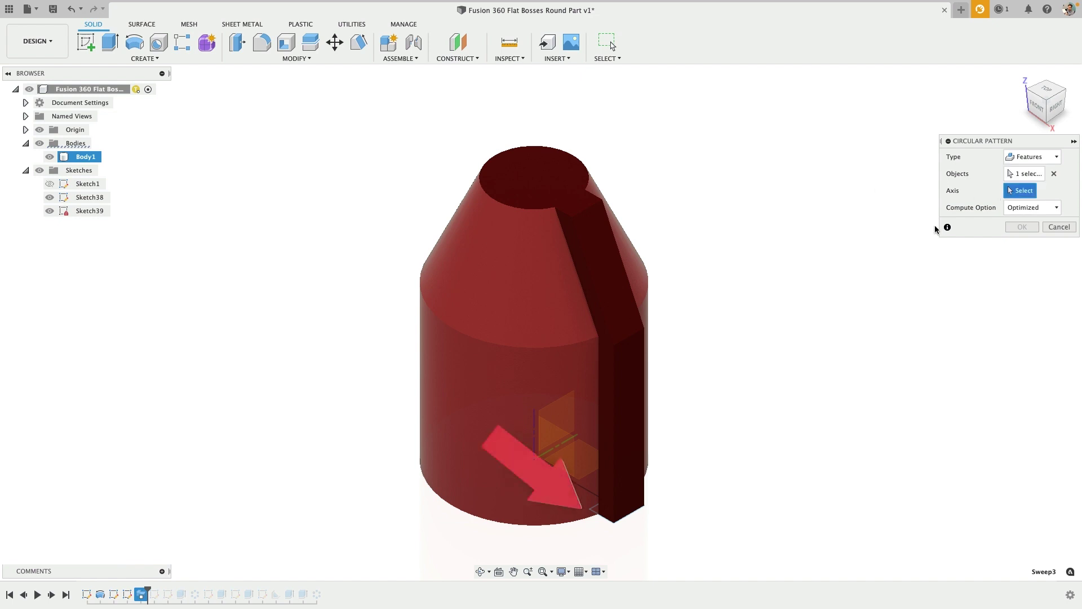
pyautogui.click(589, 514)
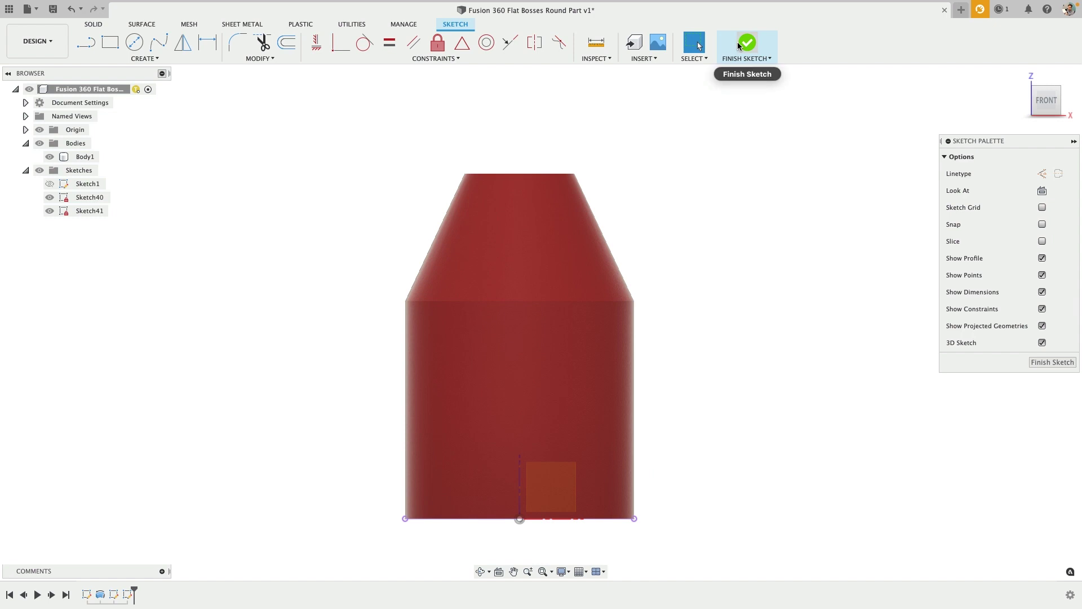
# Step: Finish the open sketch and start a new one on the vertical XZ origin plane
pyautogui.click(733, 45)
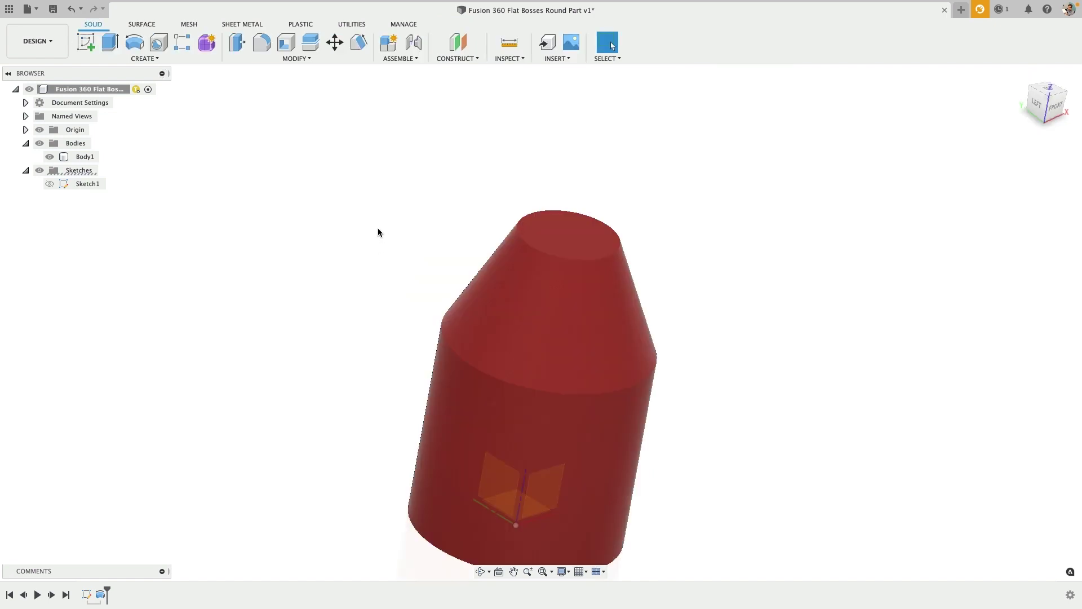
pyautogui.click(558, 256)
pyautogui.moveTo(558, 257); pyautogui.dragTo(543, 229, button='middle')
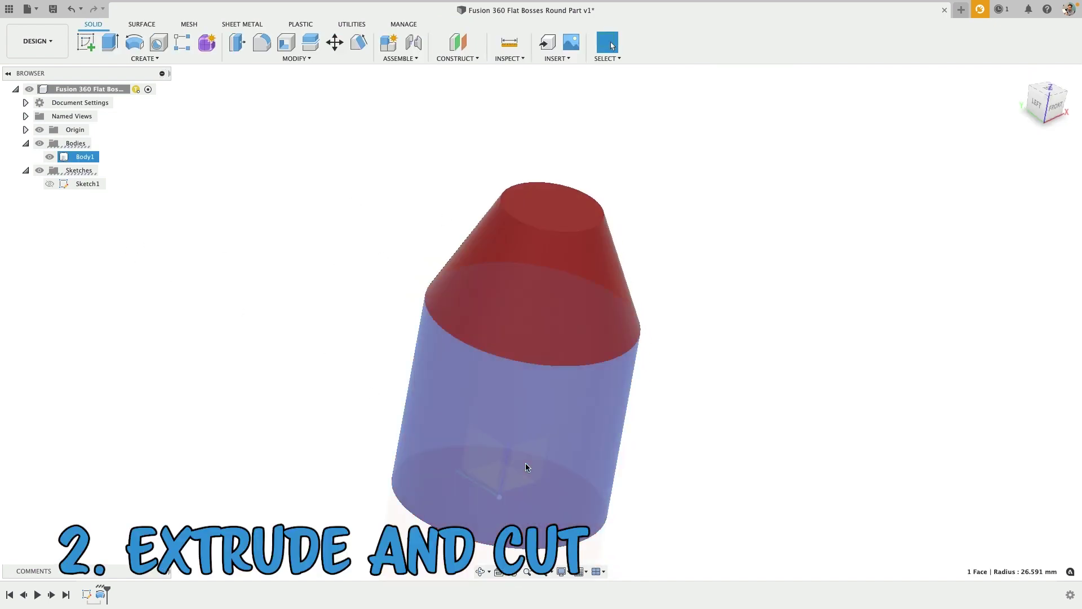
pyautogui.click(296, 319)
pyautogui.click(85, 42)
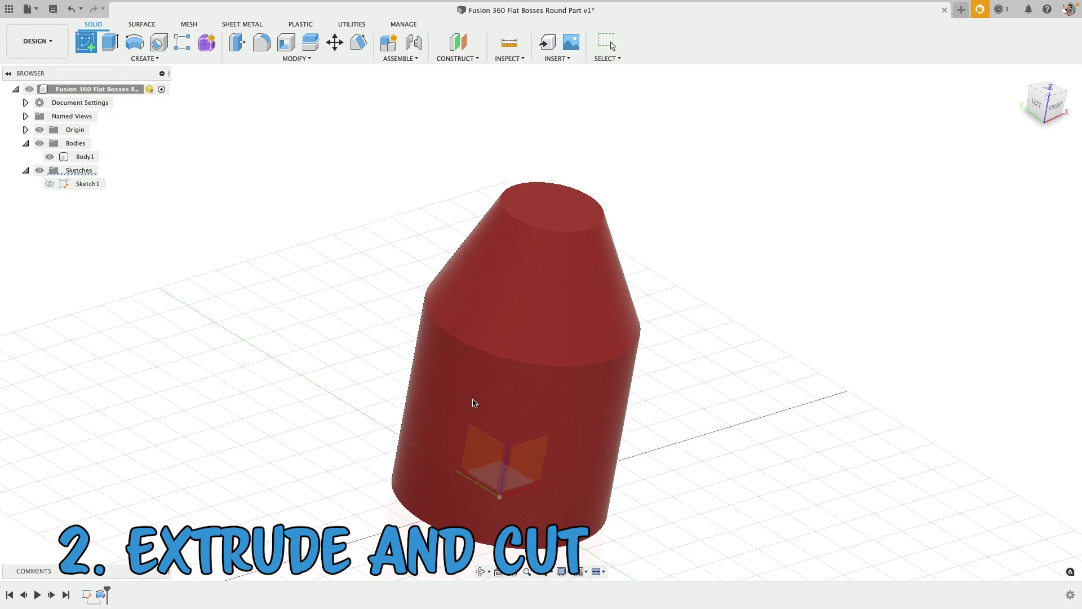
pyautogui.click(538, 470)
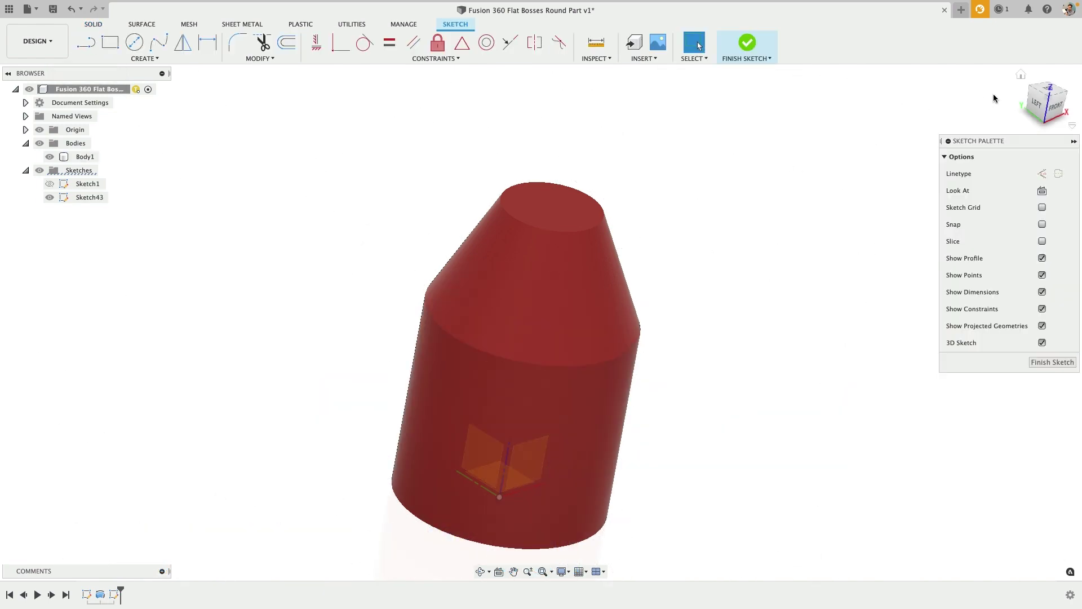
pyautogui.click(1054, 107)
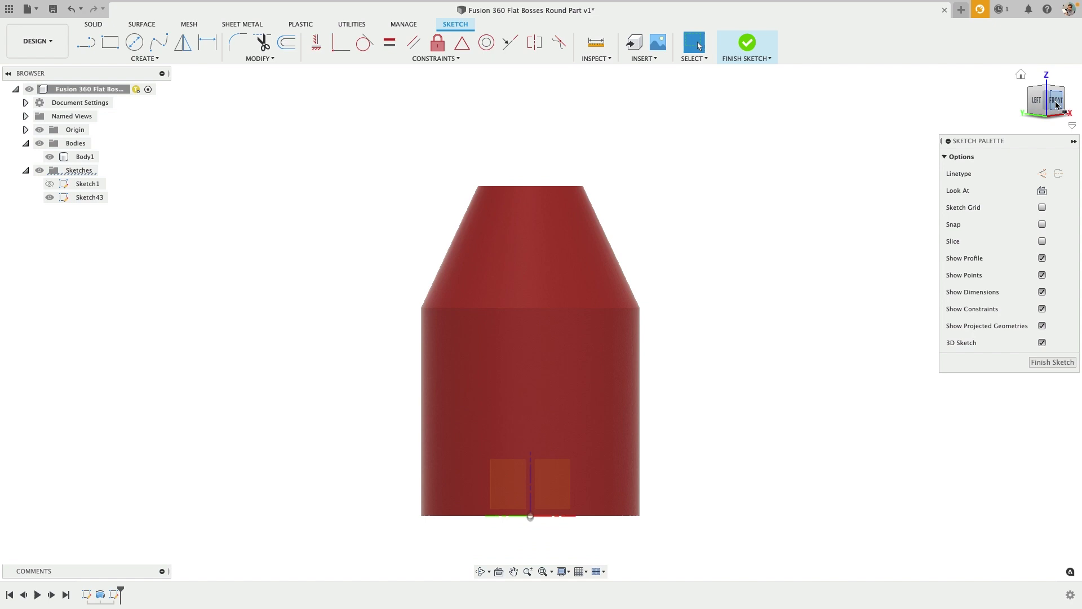
# Step: Draw a tall, narrow rectangle around the body's centre, from its bottom edge up into the tapered section
pyautogui.click(113, 42)
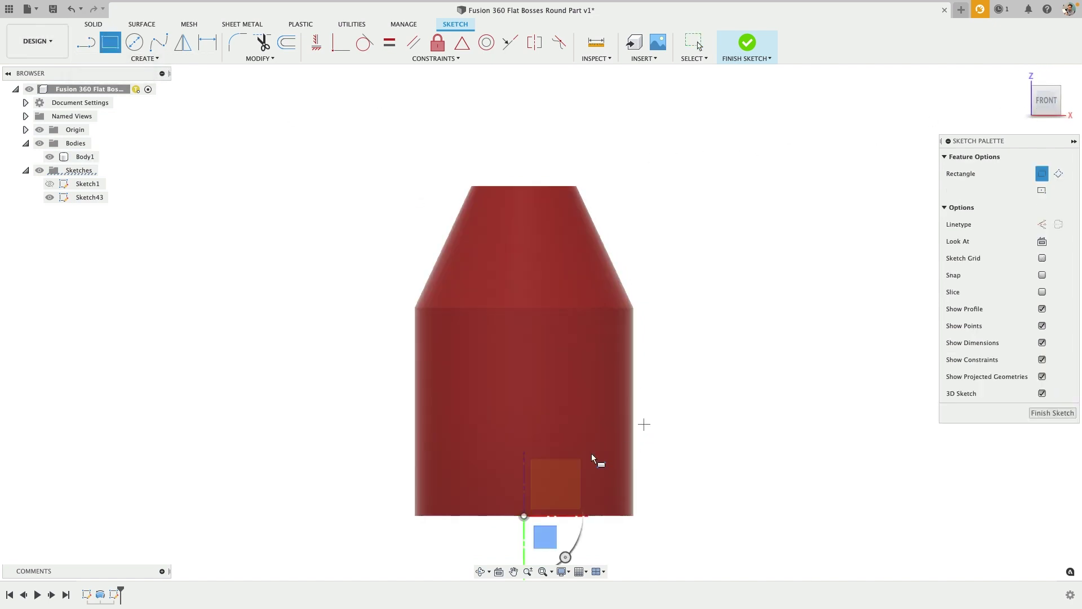
pyautogui.click(509, 516)
pyautogui.click(541, 225)
pyautogui.press('Escape')
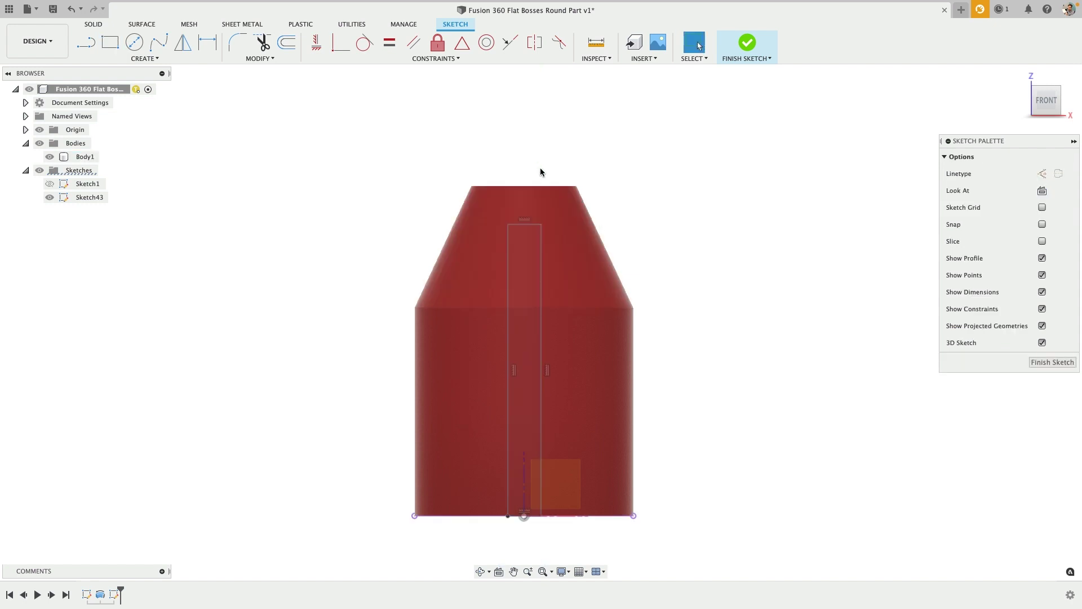
# Step: Draw a short vertical line upward from the midpoint of the body's top edge
pyautogui.press('l')
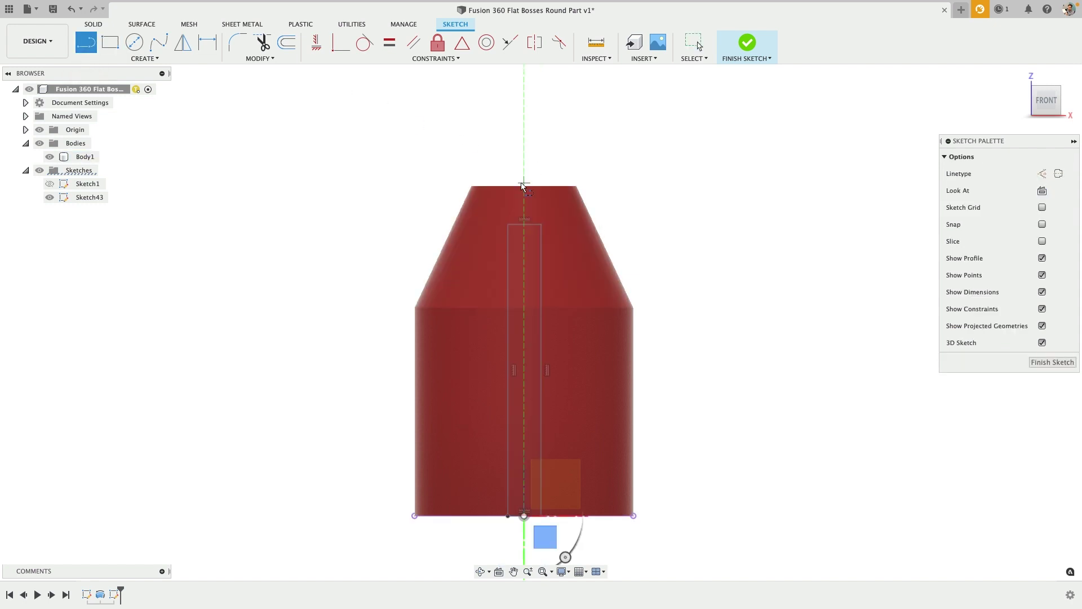
pyautogui.click(523, 185)
pyautogui.click(524, 137)
pyautogui.press('Escape')
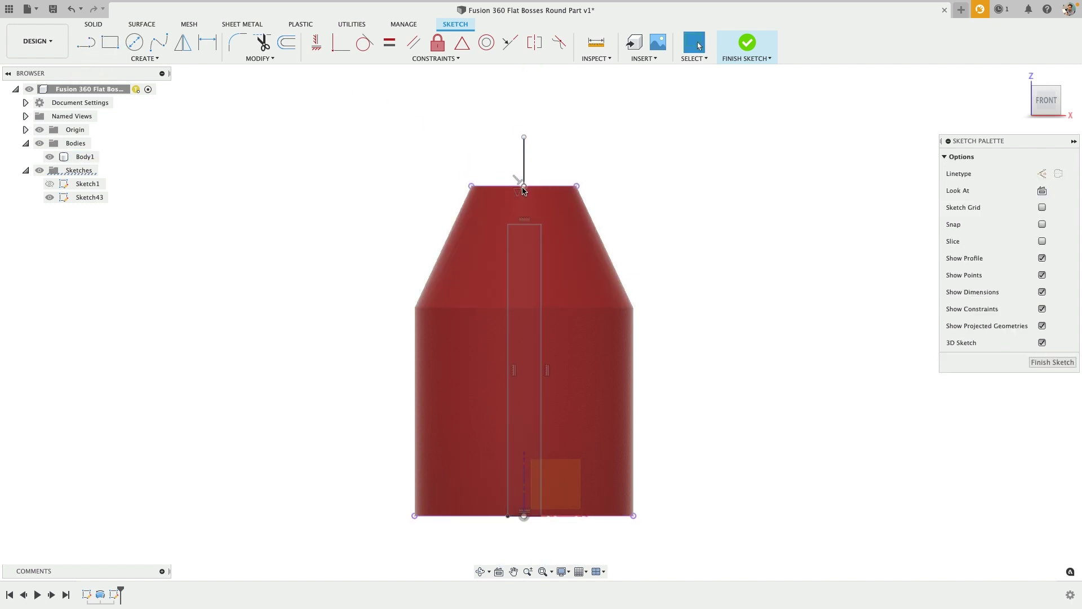
# Step: Apply a Midpoint constraint between the construction line's lower endpoint and the rectangle's top edge
pyautogui.click(524, 186)
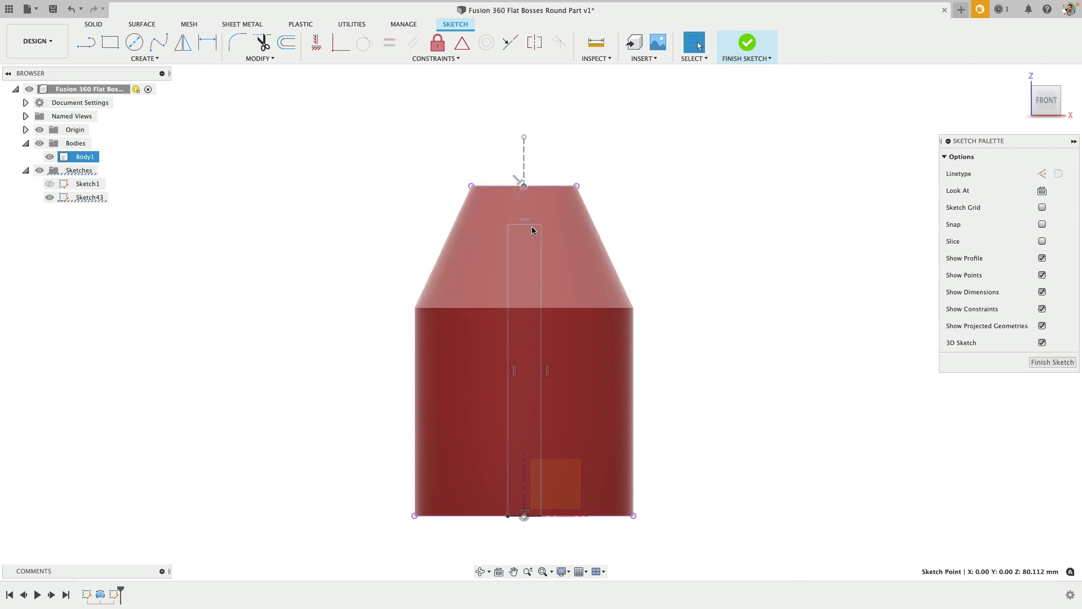
pyautogui.rightClick(528, 227)
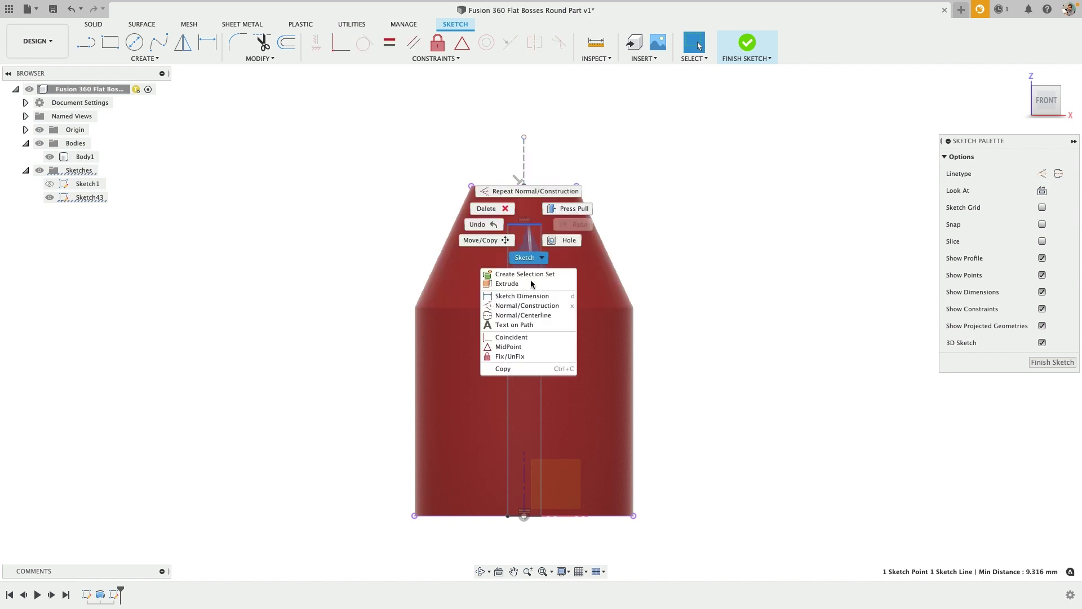
pyautogui.click(533, 345)
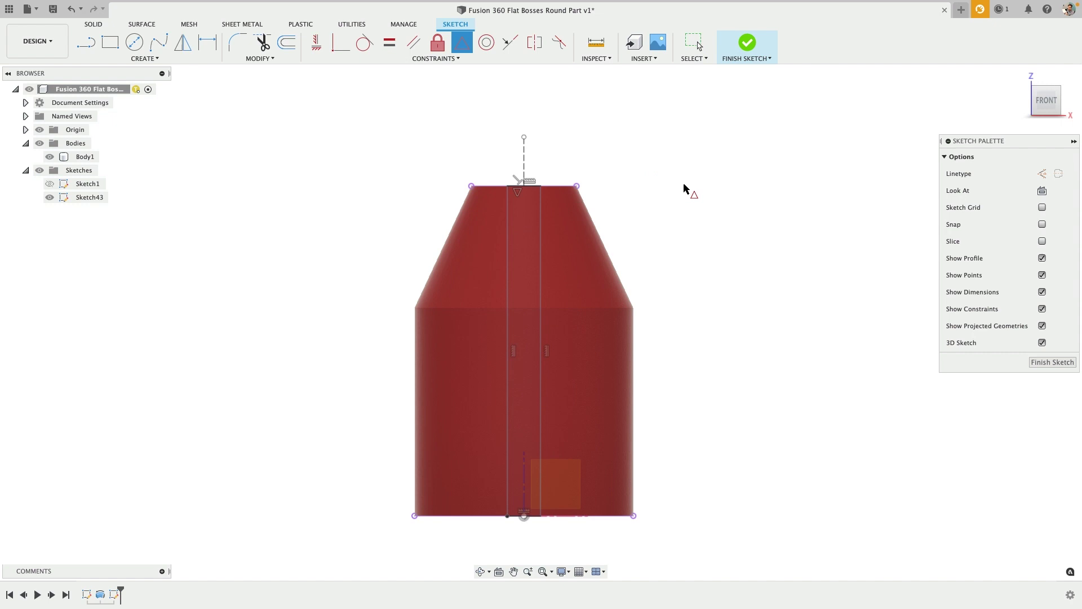
pyautogui.press('Escape')
# Step: Extrude the narrow rectangle from the body's centre outward beyond its side and join it to the body
pyautogui.scroll(-2, 702, 218)
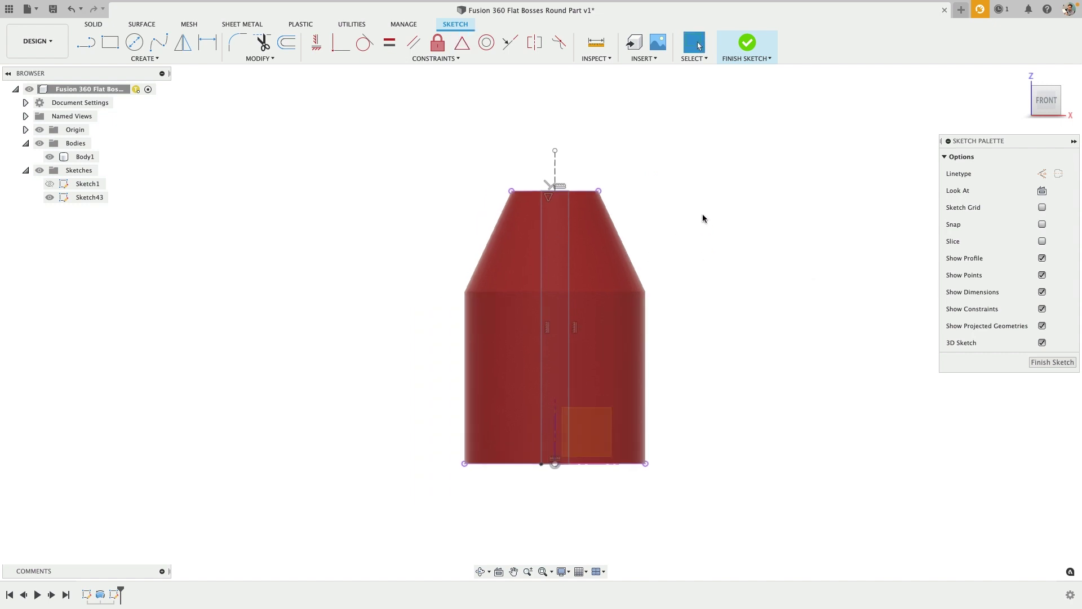
pyautogui.press('e')
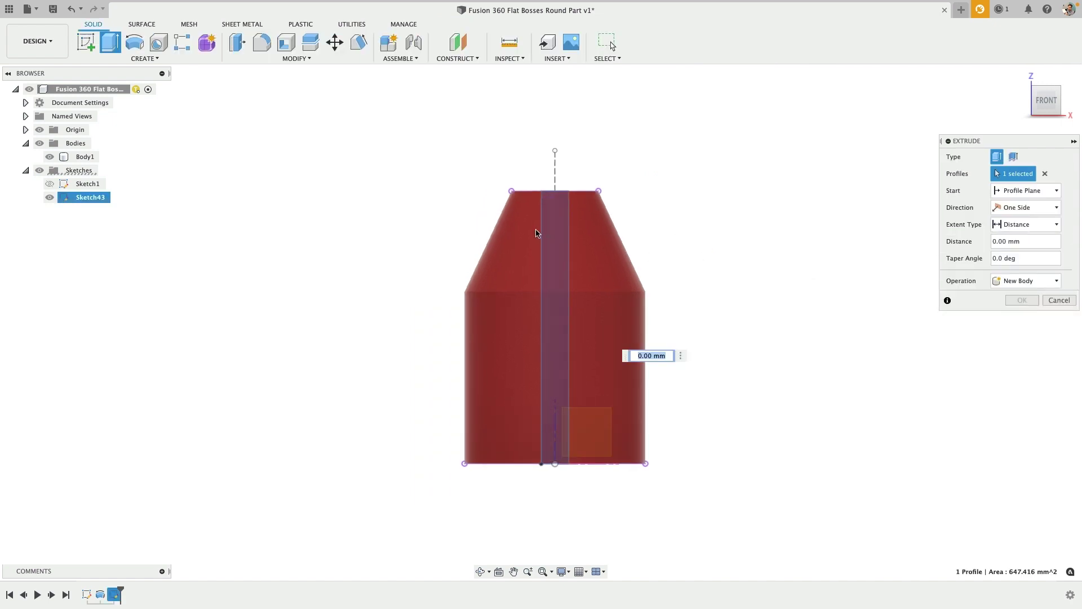
pyautogui.moveTo(546, 322); pyautogui.dragTo(701, 411)
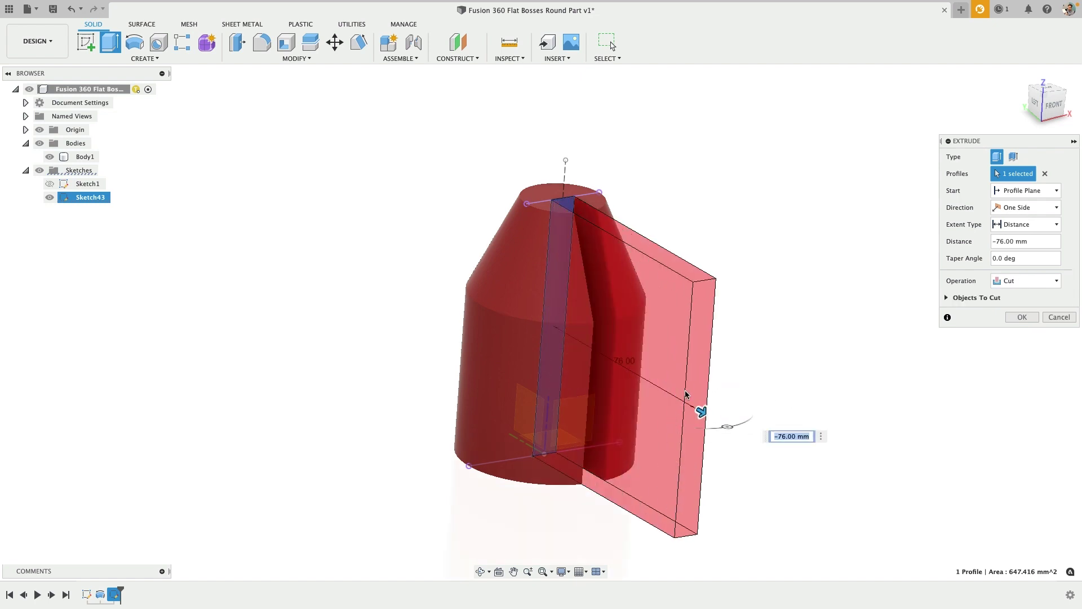
pyautogui.click(1026, 280)
pyautogui.click(1029, 296)
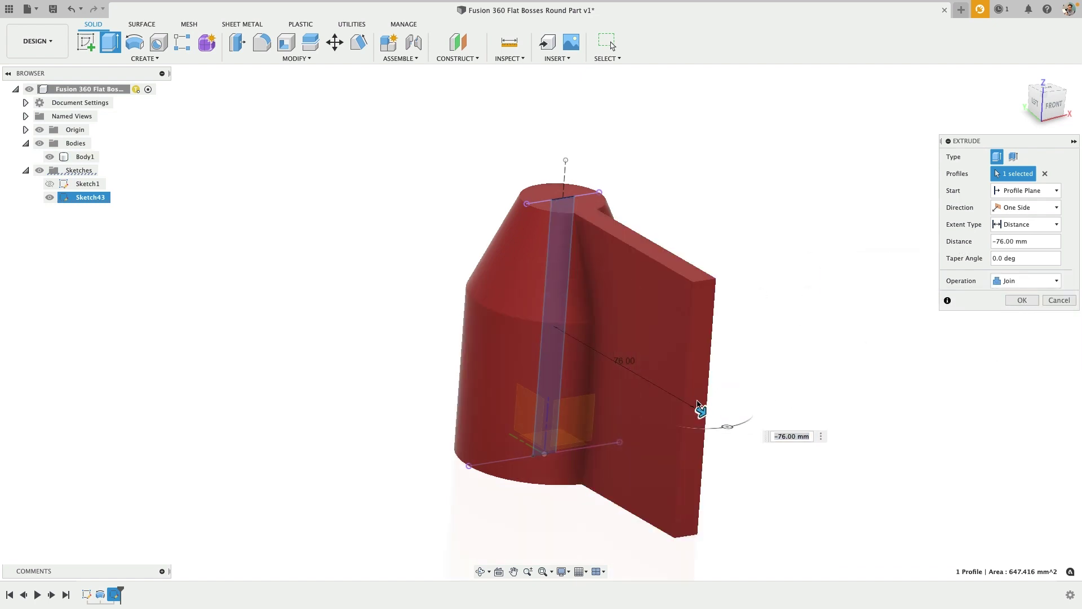
pyautogui.moveTo(701, 412); pyautogui.dragTo(709, 416)
pyautogui.click(1021, 301)
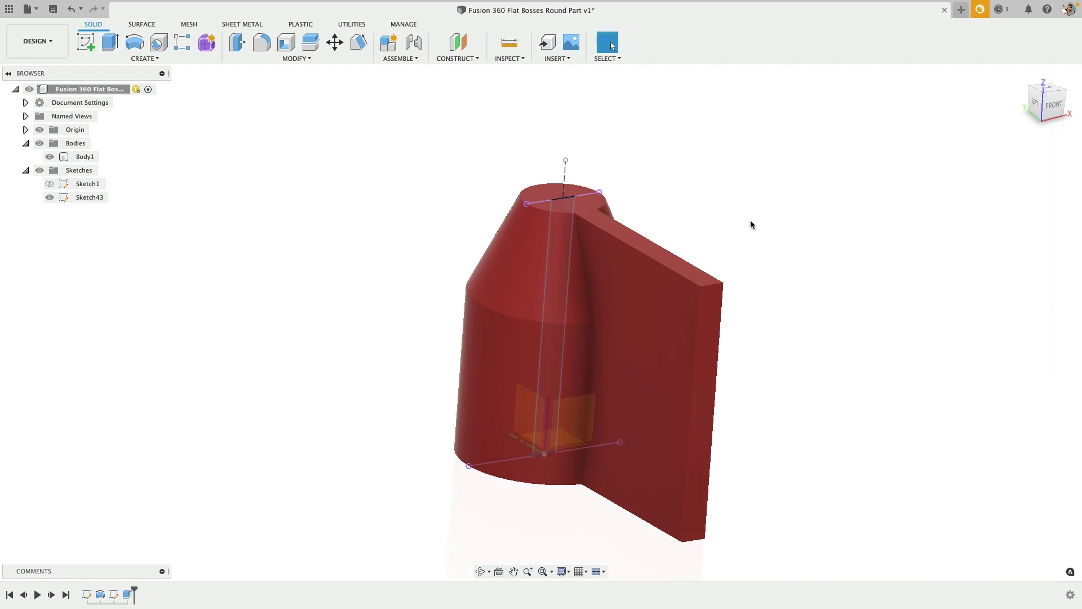
# Step: Start a sketch on the flat side face of the extruded slab, viewed square-on
pyautogui.keyDown('shift'); pyautogui.moveTo(749, 225); pyautogui.dragTo(783, 210, button='middle'); pyautogui.keyUp('shift')
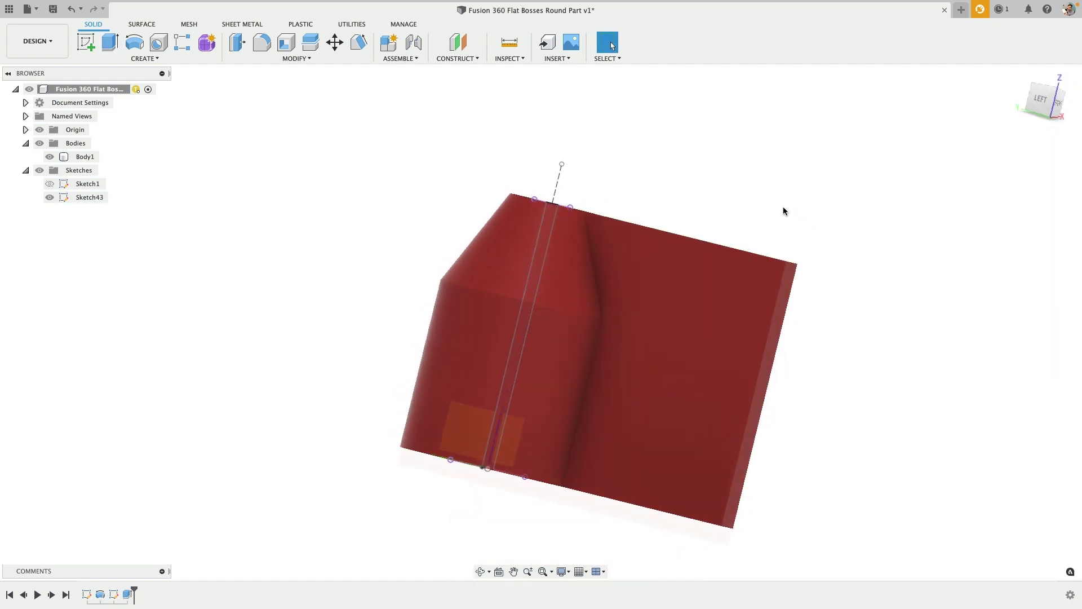
pyautogui.click(701, 306)
pyautogui.click(87, 38)
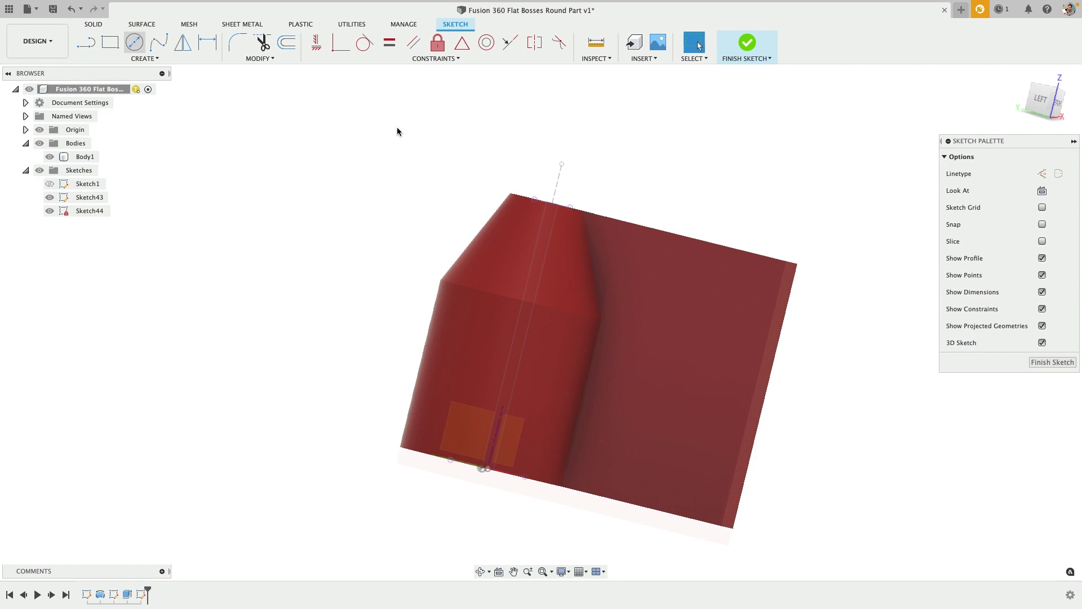
pyautogui.click(1042, 192)
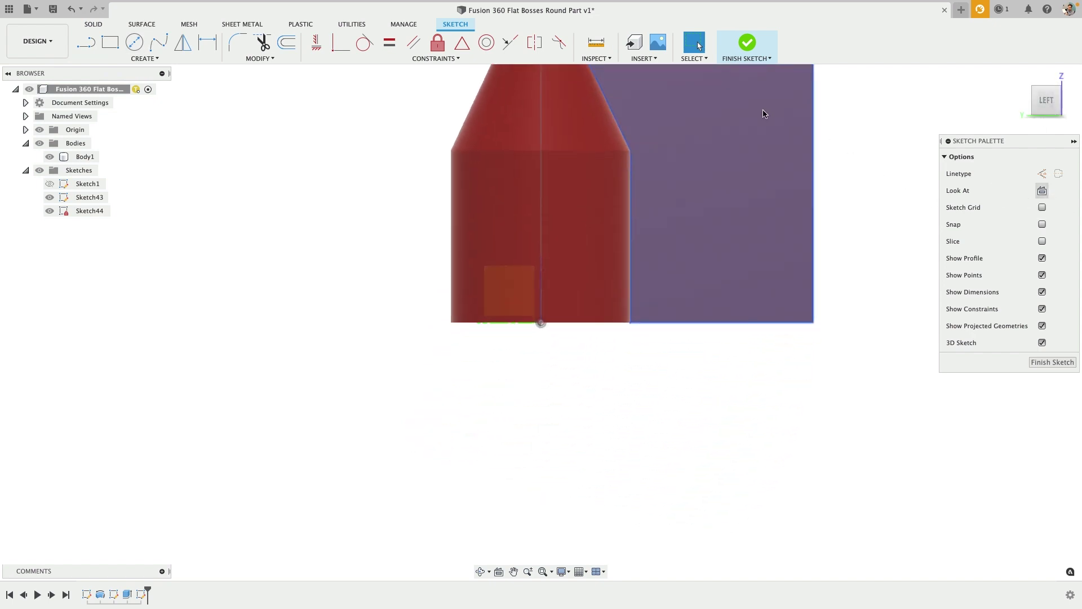
# Step: Draw a two-segment line just outside the body's outline, from the slab's bottom edge up along the taper to its top edge
pyautogui.click(86, 41)
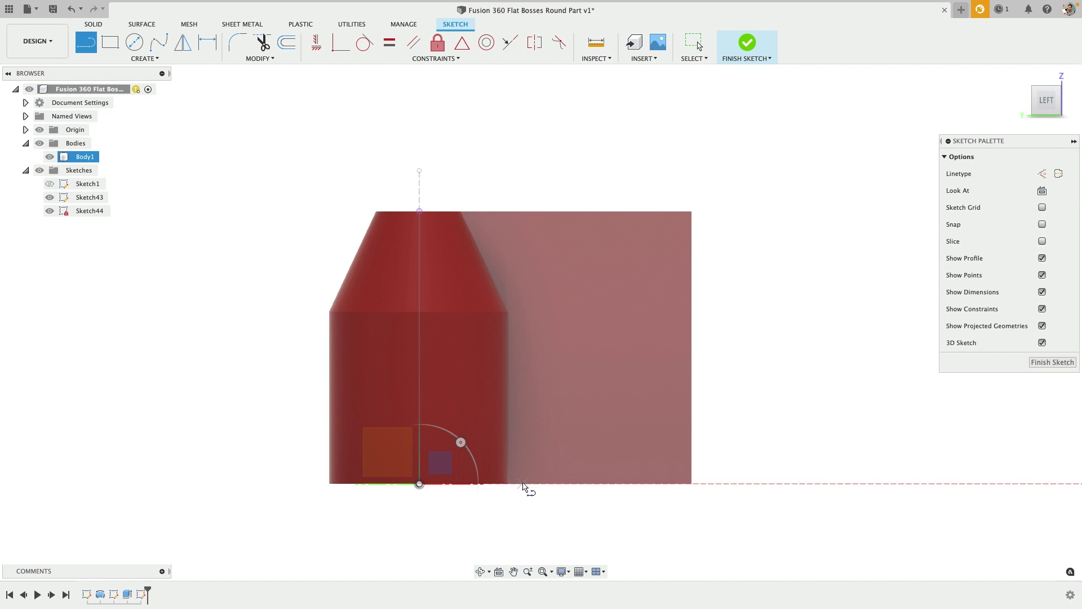
pyautogui.click(523, 483)
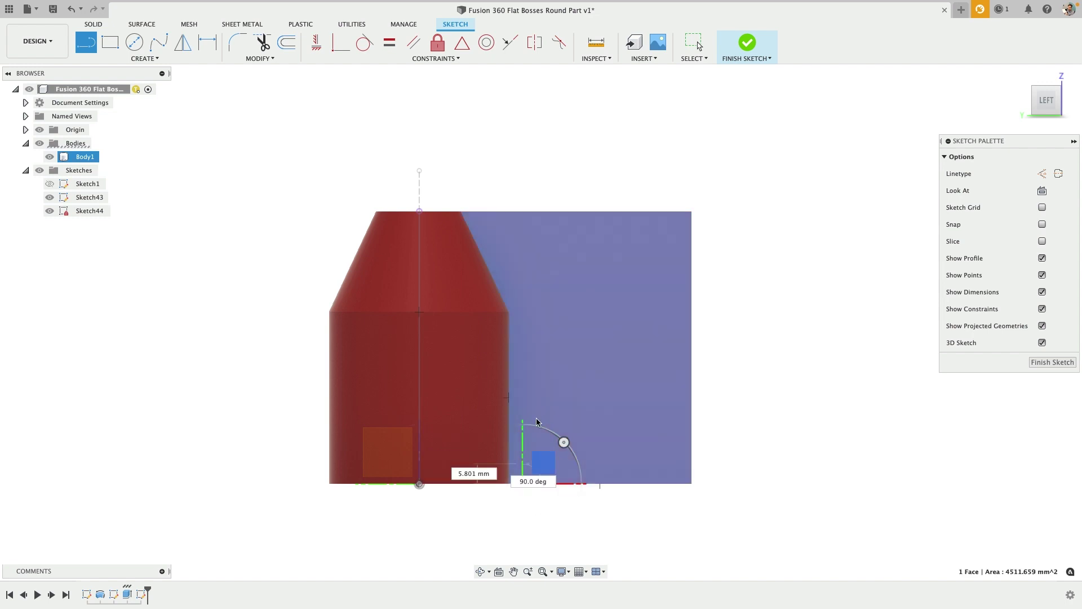
pyautogui.click(521, 309)
pyautogui.click(475, 211)
pyautogui.press('Escape')
pyautogui.scroll(3, 485, 254)
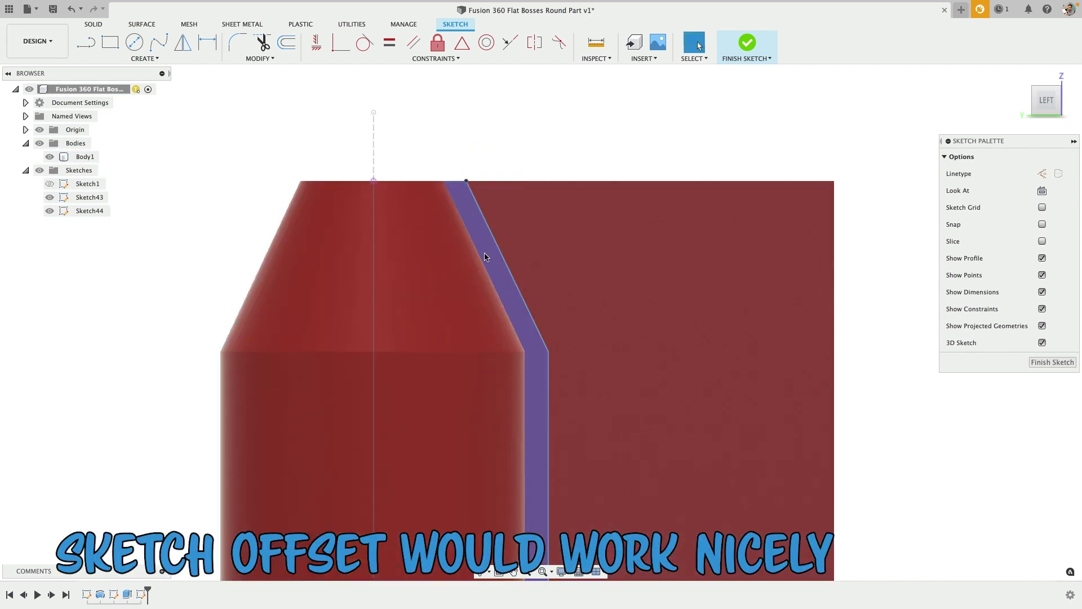
pyautogui.scroll(-2, 500, 261)
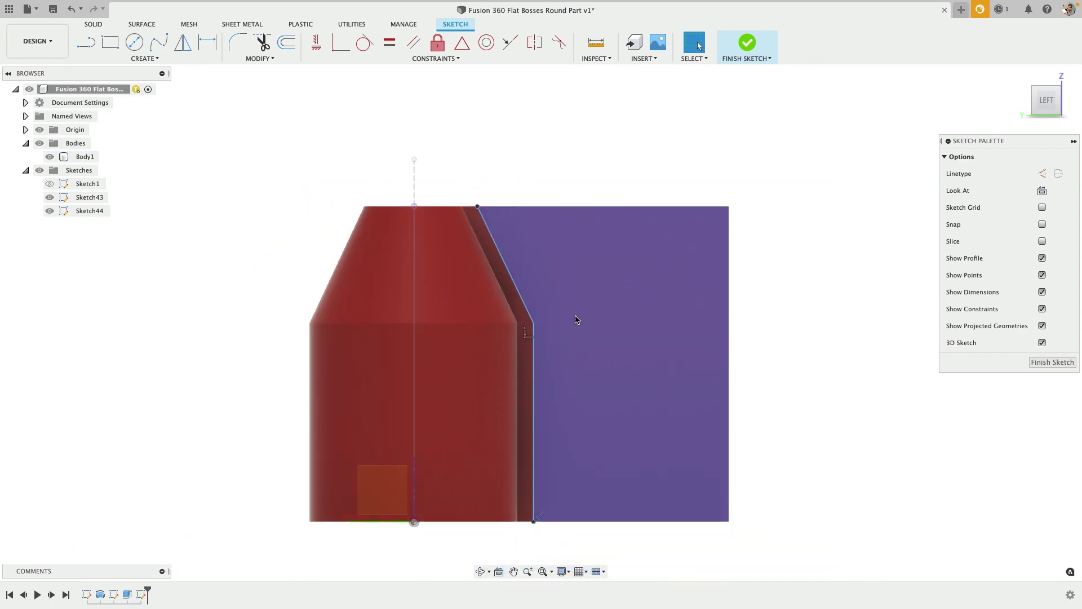
# Step: Extrude the slab region outside the line as a -49 mm cut, leaving a thin flat boss
pyautogui.click(575, 316)
pyautogui.press('e')
pyautogui.keyDown('shift'); pyautogui.moveTo(585, 321); pyautogui.dragTo(562, 382, button='middle'); pyautogui.keyUp('shift')
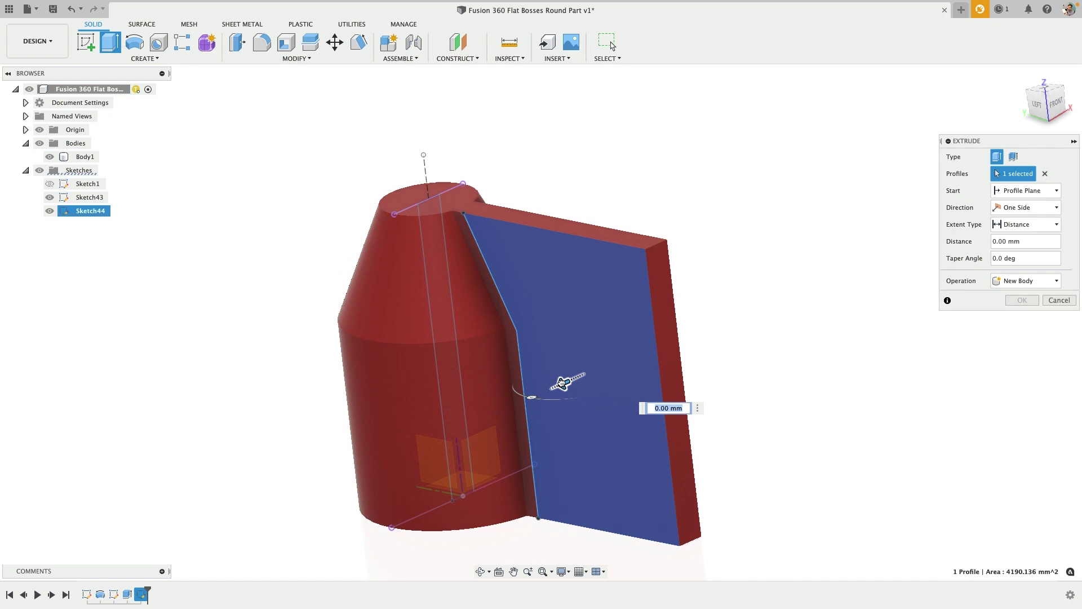
pyautogui.moveTo(561, 384); pyautogui.dragTo(710, 316)
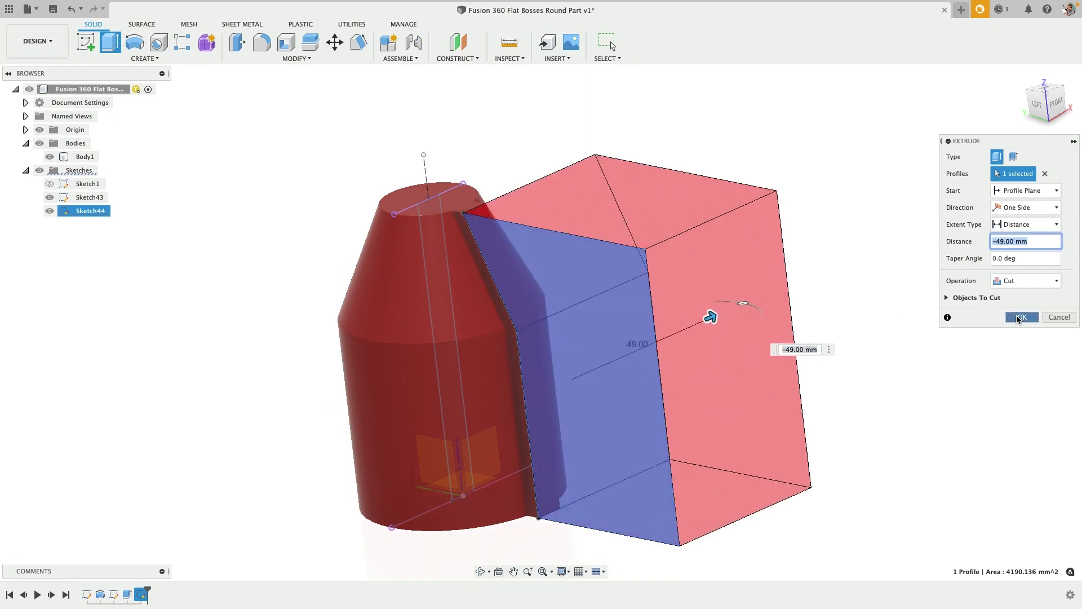
pyautogui.click(1019, 317)
# Step: Hide the rectangle sketch and the cut-profile sketch
pyautogui.keyDown('shift'); pyautogui.moveTo(651, 183); pyautogui.dragTo(657, 190, button='middle'); pyautogui.keyUp('shift')
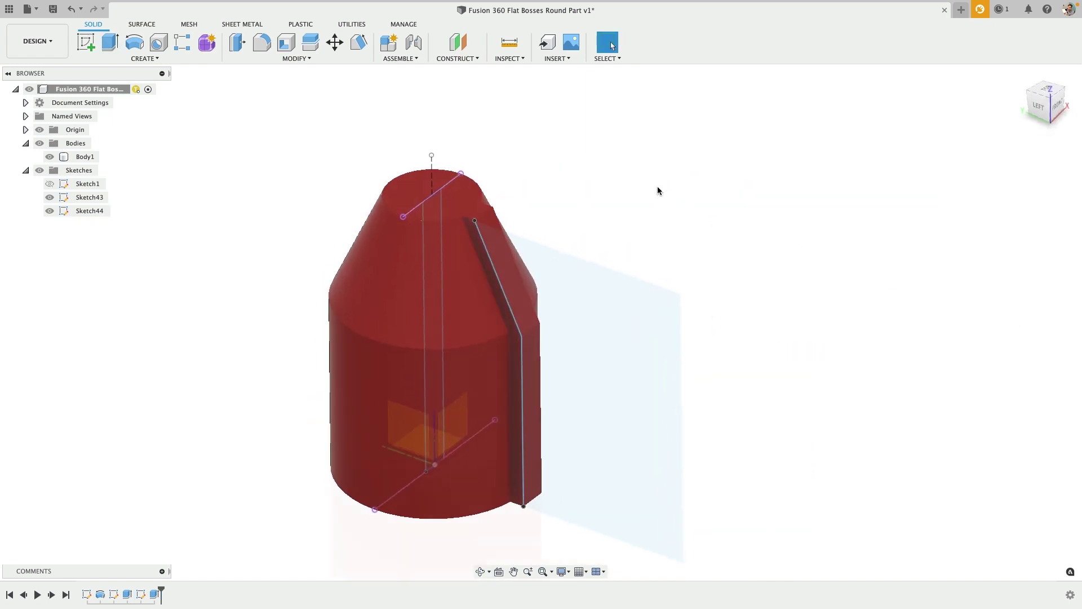
pyautogui.click(50, 197)
pyautogui.click(50, 210)
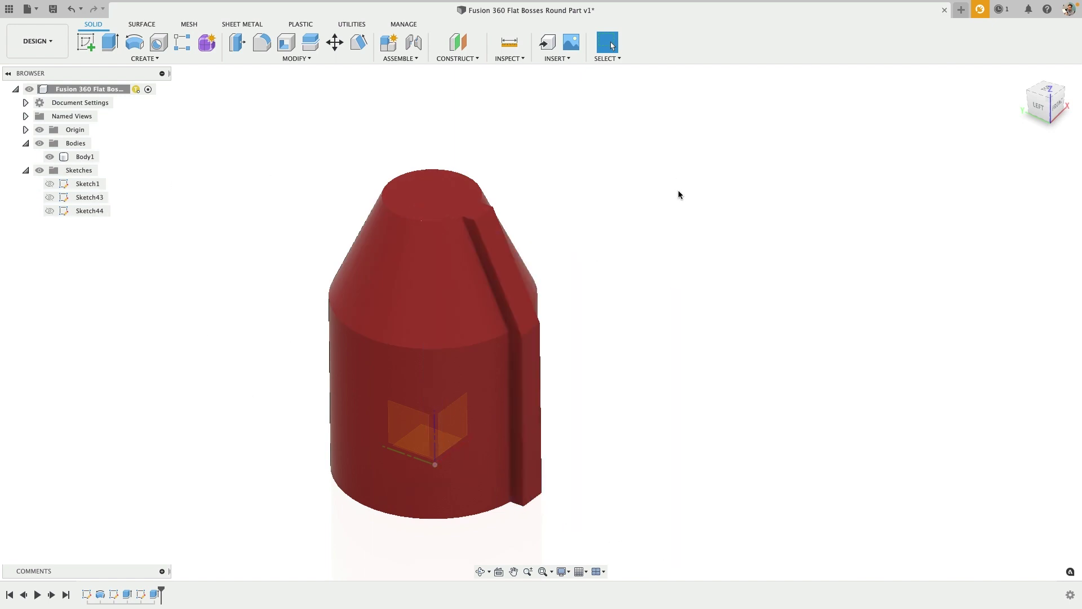
pyautogui.moveTo(678, 191)
pyautogui.keyDown('shift'); pyautogui.mouseDown(button='middle')
pyautogui.moveTo(673, 252)
pyautogui.moveTo(700, 242)
pyautogui.moveTo(678, 240)
pyautogui.mouseUp(button='middle'); pyautogui.keyUp('shift')
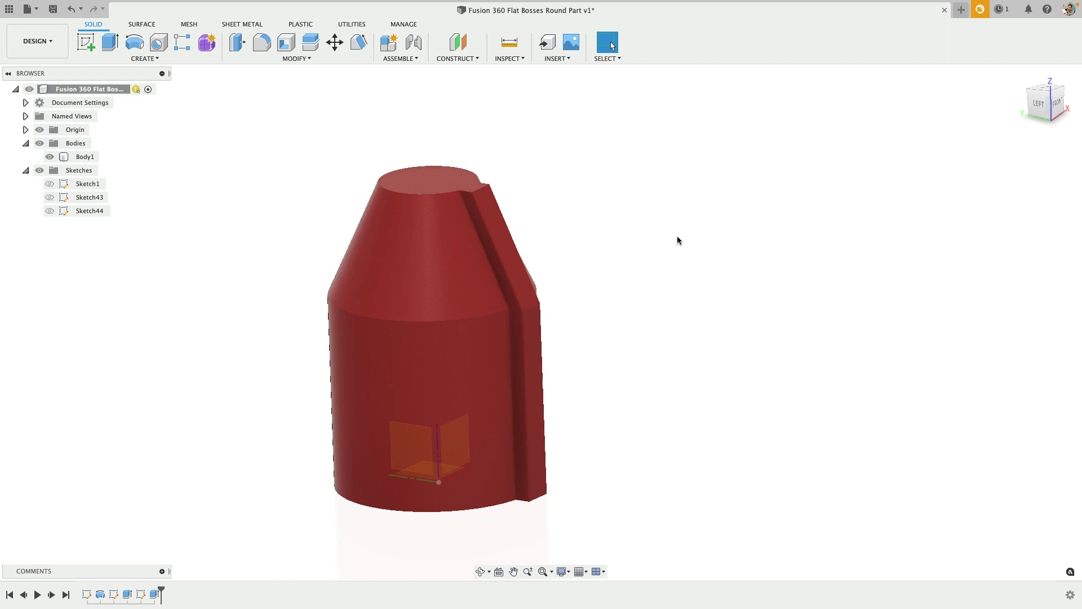
# Step: Create a full Circular Pattern of both extrude features around the body's circular bottom edge with a quantity of 4
pyautogui.write('scirc')
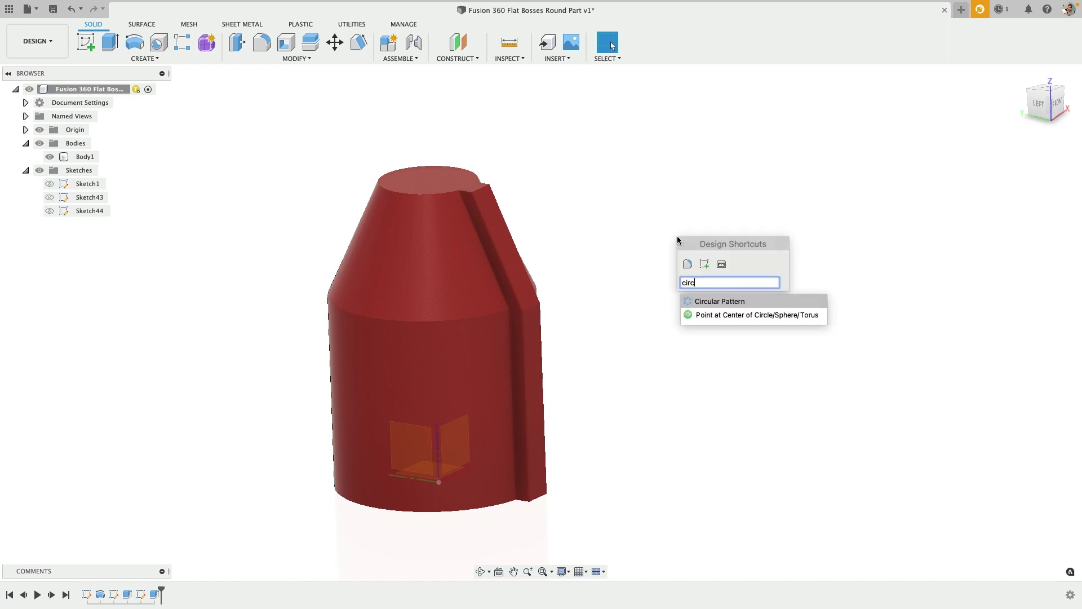
pyautogui.press('Return')
pyautogui.click(127, 594)
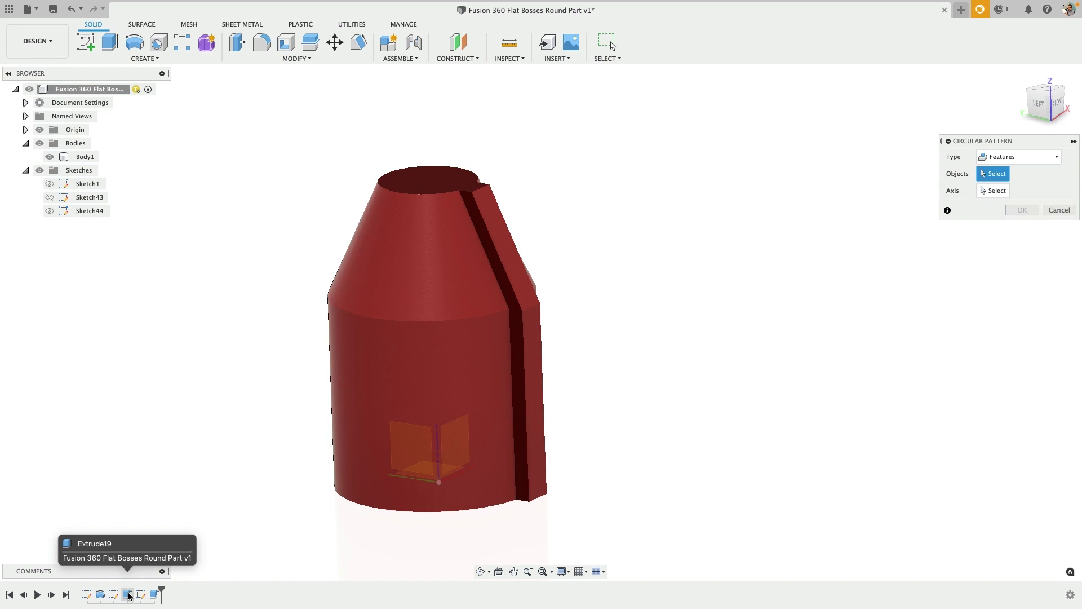
pyautogui.click(152, 596)
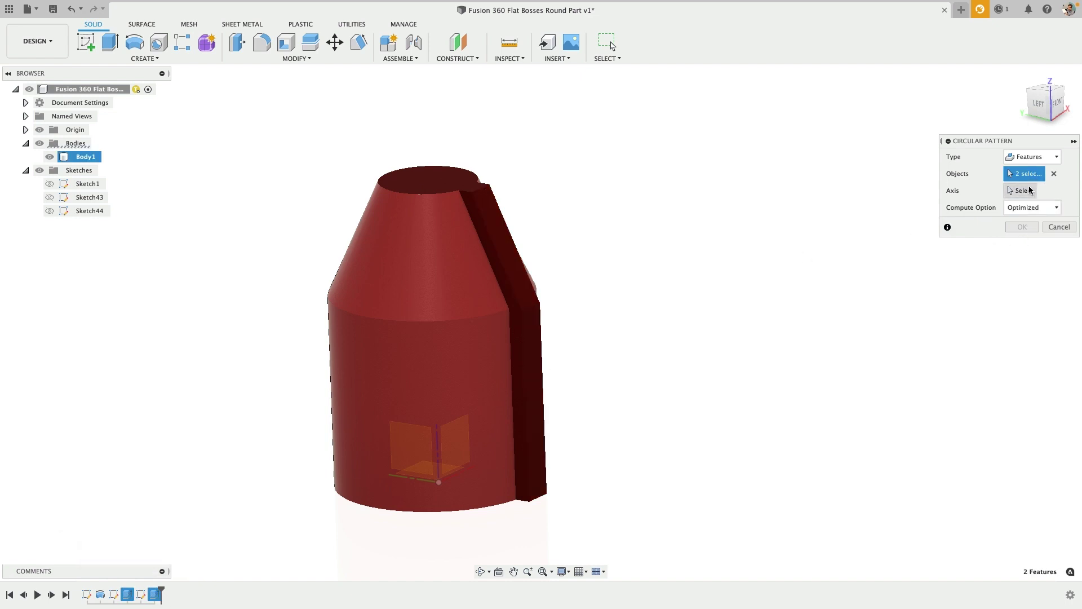
pyautogui.click(398, 511)
pyautogui.click(1057, 238)
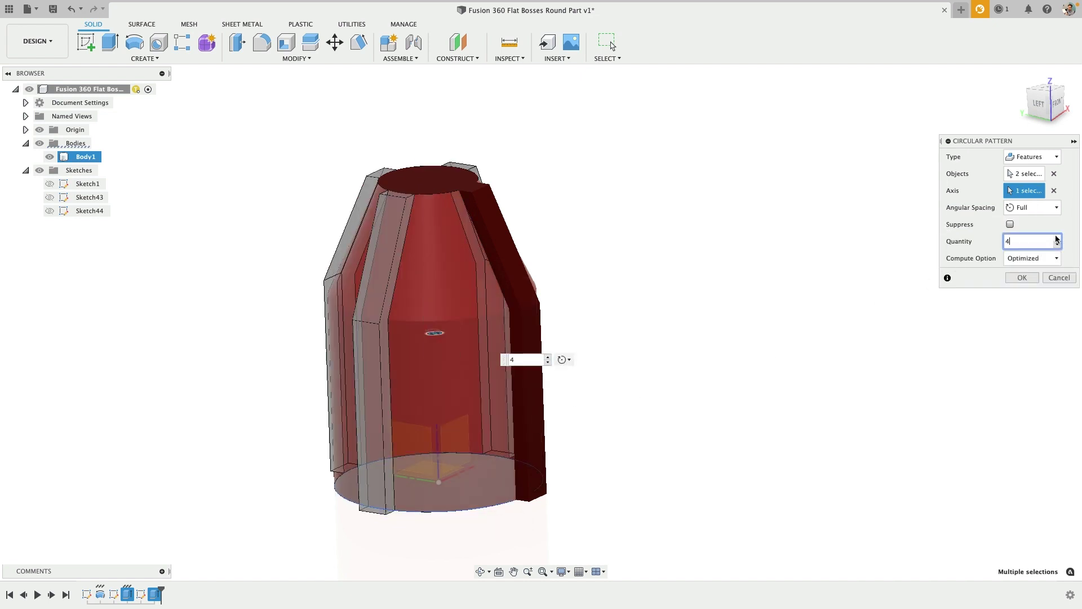
pyautogui.click(1032, 281)
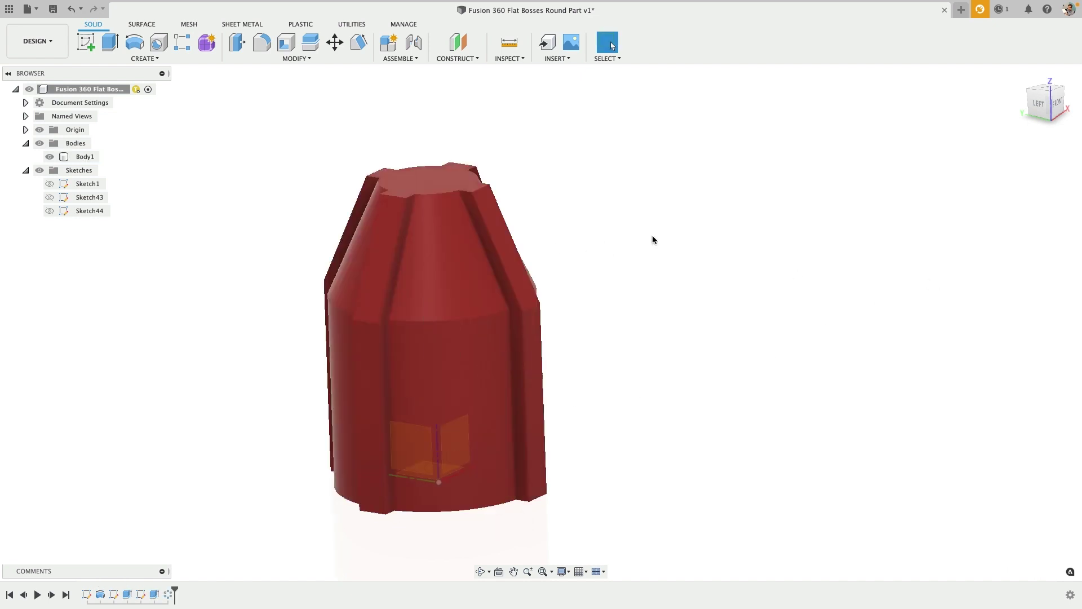
# Step: Roll the design history back to just after the base body, before the boss features
pyautogui.moveTo(652, 237)
pyautogui.keyDown('shift'); pyautogui.mouseDown(button='middle')
pyautogui.moveTo(684, 234)
pyautogui.moveTo(664, 247)
pyautogui.mouseUp(button='middle'); pyautogui.keyUp('shift')
pyautogui.click(607, 43)
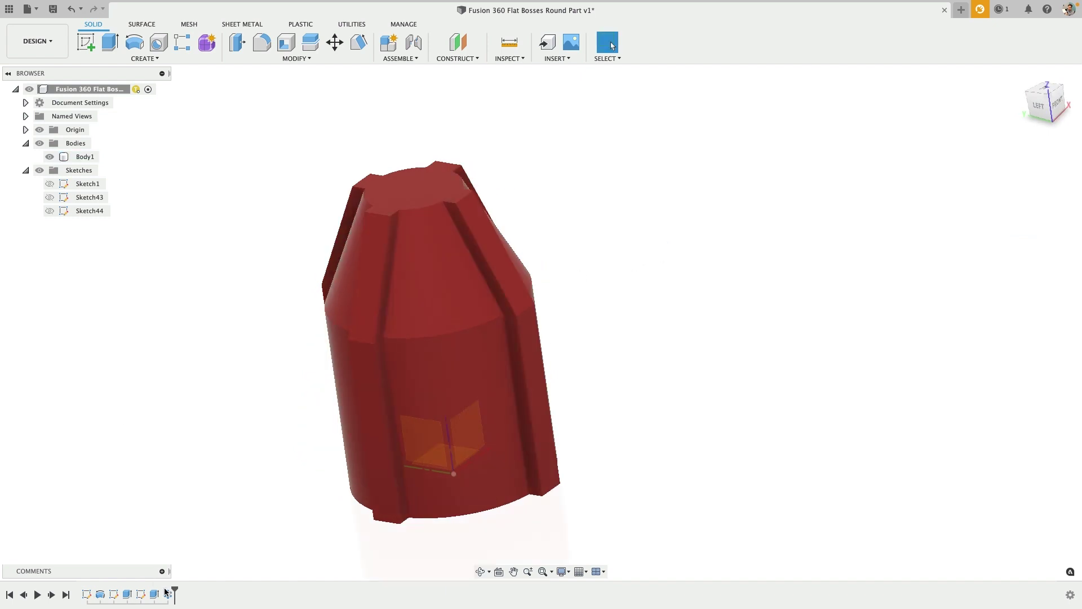
pyautogui.moveTo(174, 592); pyautogui.dragTo(107, 591)
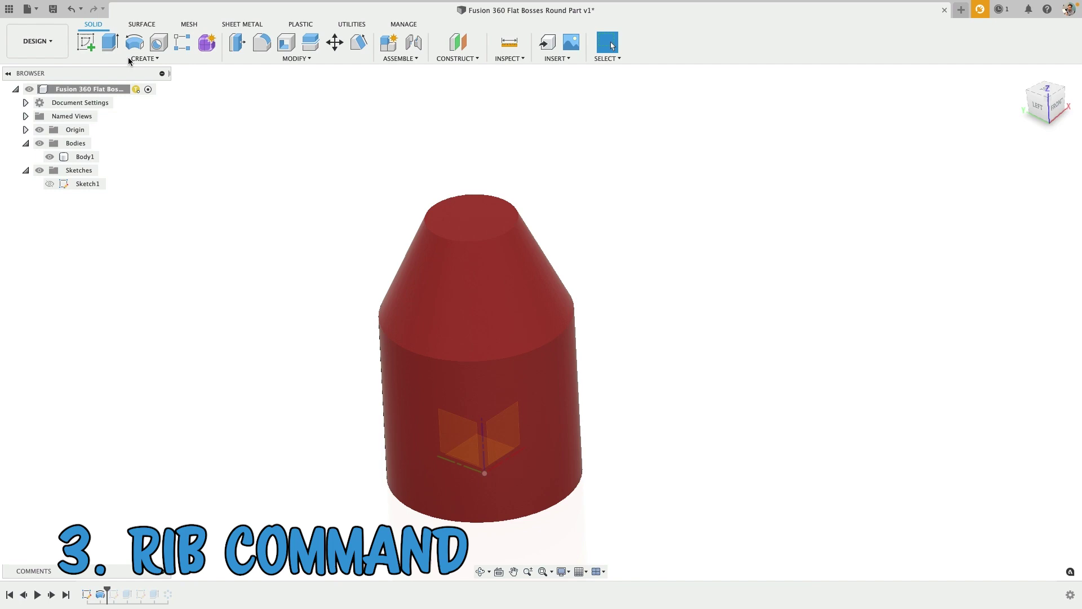
# Step: Start a sketch on the body's top face and draw a centred circle much wider than the body
pyautogui.click(79, 47)
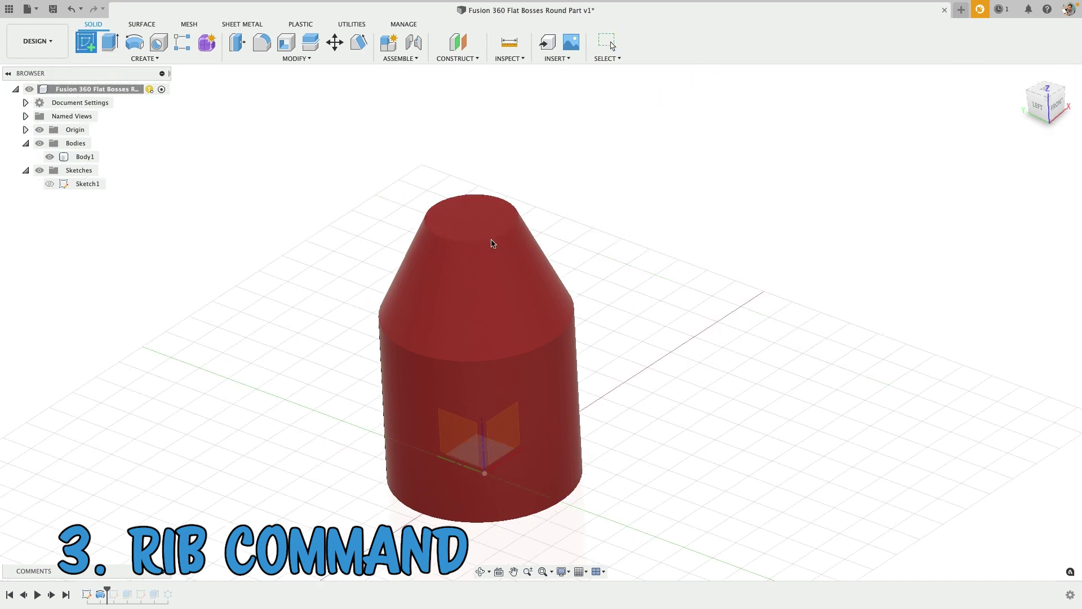
pyautogui.click(479, 210)
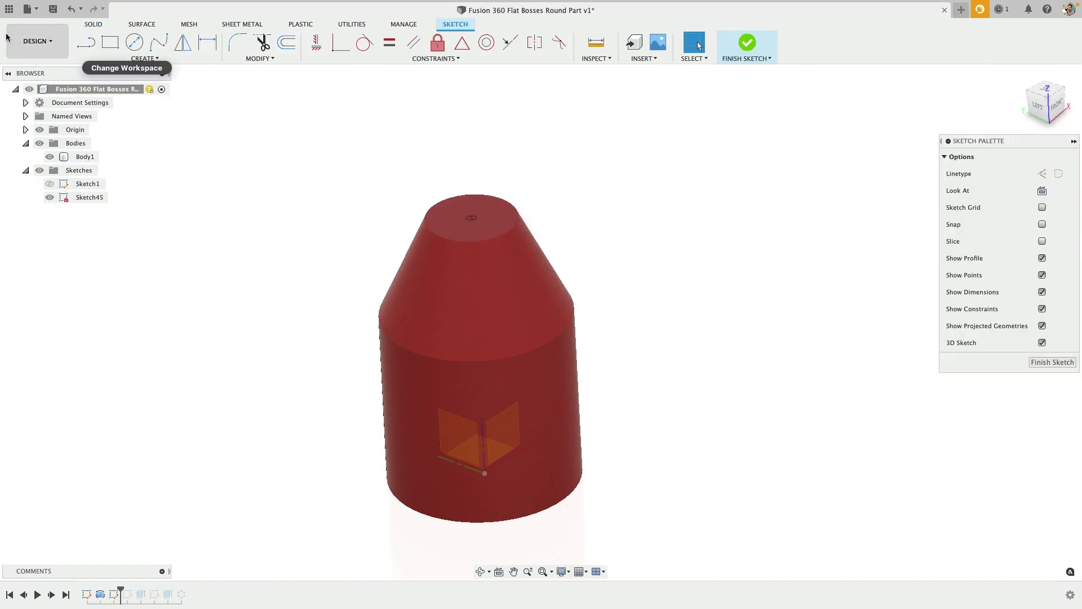
pyautogui.click(134, 42)
pyautogui.click(471, 215)
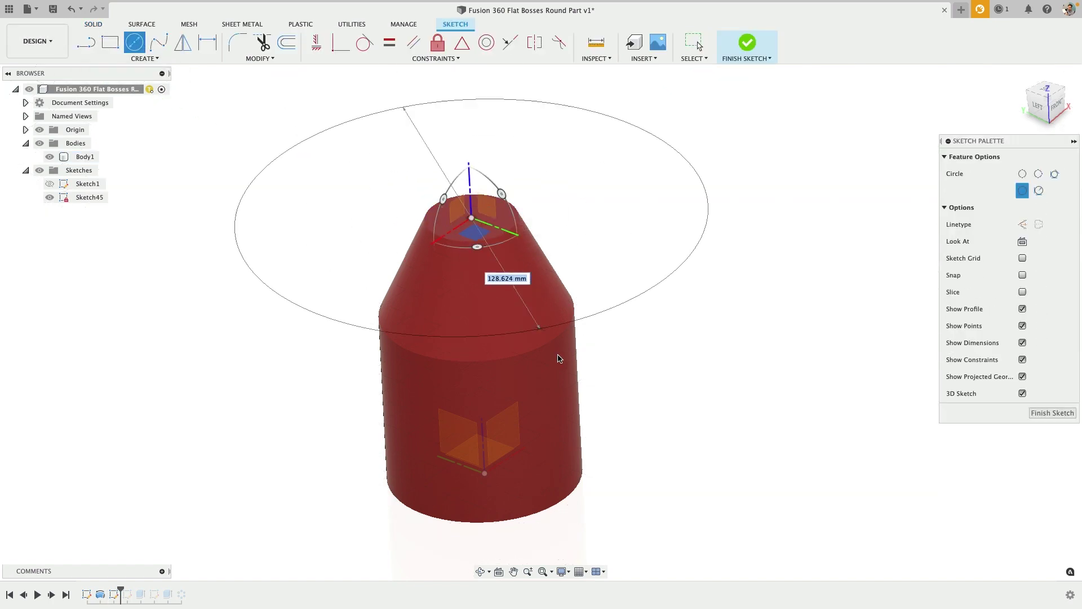
pyautogui.click(566, 424)
# Step: Extrude the ring between the large circle and the top face 25 mm upward and join it to the body
pyautogui.moveTo(566, 426)
pyautogui.keyDown('shift'); pyautogui.mouseDown(button='middle')
pyautogui.moveTo(528, 272)
pyautogui.moveTo(508, 242)
pyautogui.mouseUp(button='middle'); pyautogui.keyUp('shift')
pyautogui.press('e')
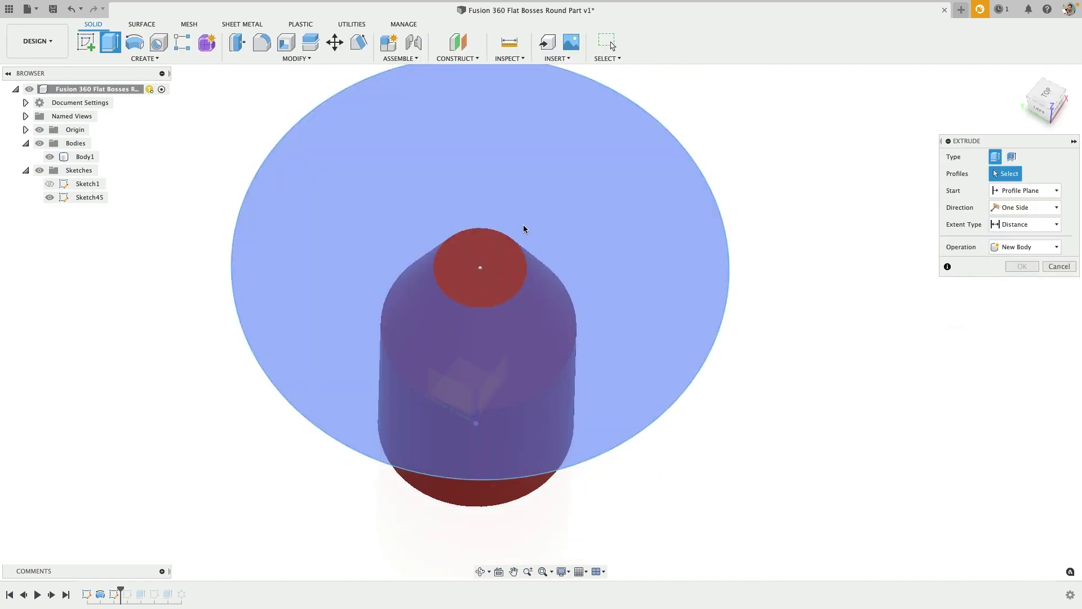
pyautogui.click(523, 224)
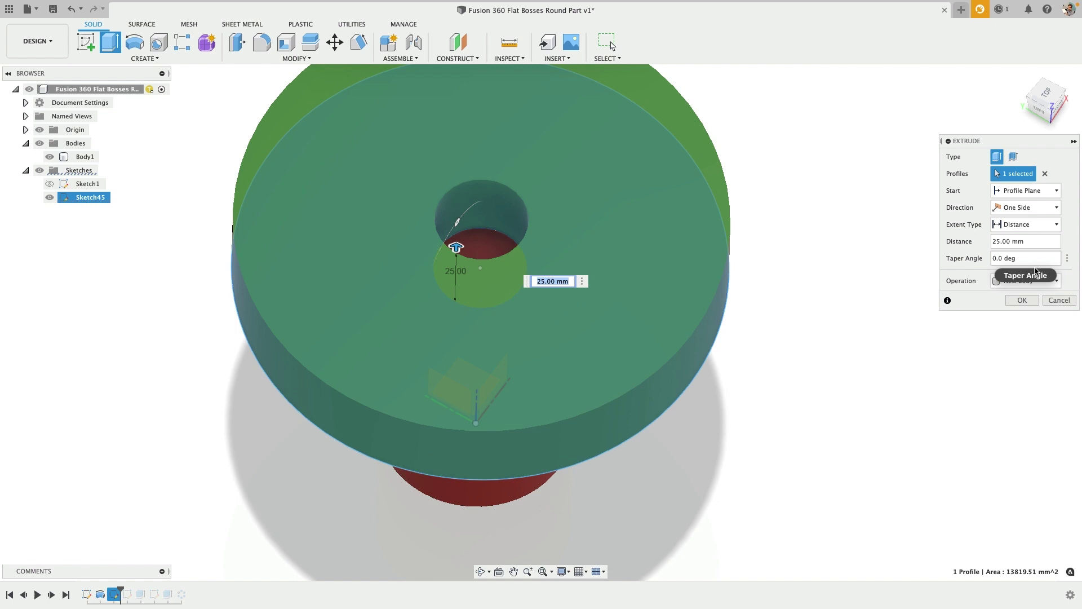
pyautogui.click(1025, 281)
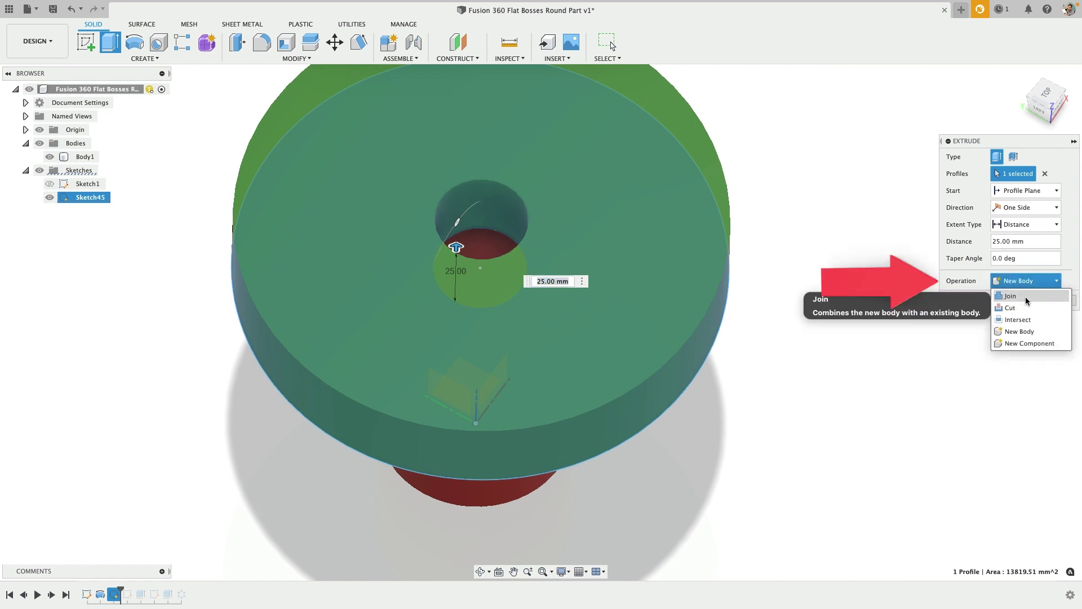
pyautogui.click(1025, 296)
pyautogui.keyDown('shift'); pyautogui.moveTo(781, 350); pyautogui.dragTo(931, 321, button='middle'); pyautogui.keyUp('shift')
pyautogui.click(1027, 300)
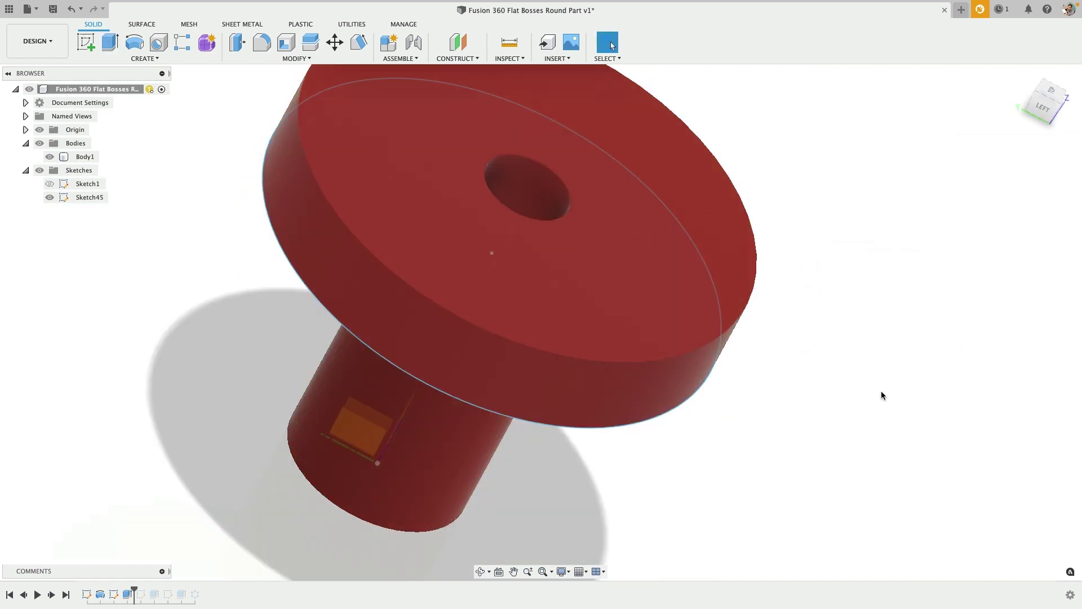
pyautogui.keyDown('shift'); pyautogui.moveTo(882, 394); pyautogui.dragTo(489, 483, button='middle'); pyautogui.keyUp('shift')
pyautogui.scroll(3, 489, 485)
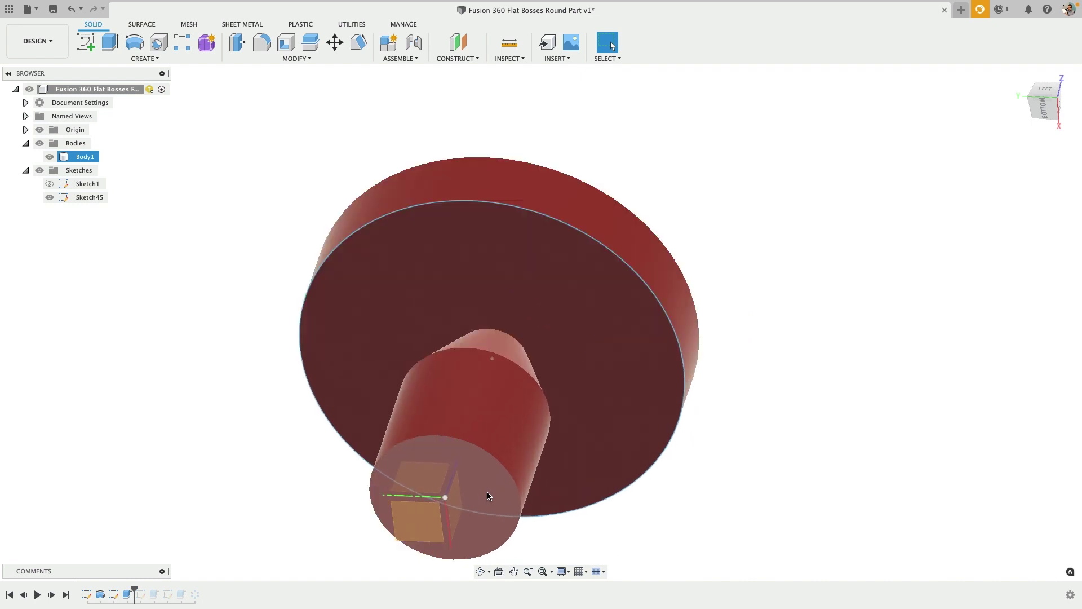
# Step: Start a sketch on the body's bottom face and draw a circle about 180 mm in diameter centred on the origin
pyautogui.click(488, 496)
pyautogui.click(85, 36)
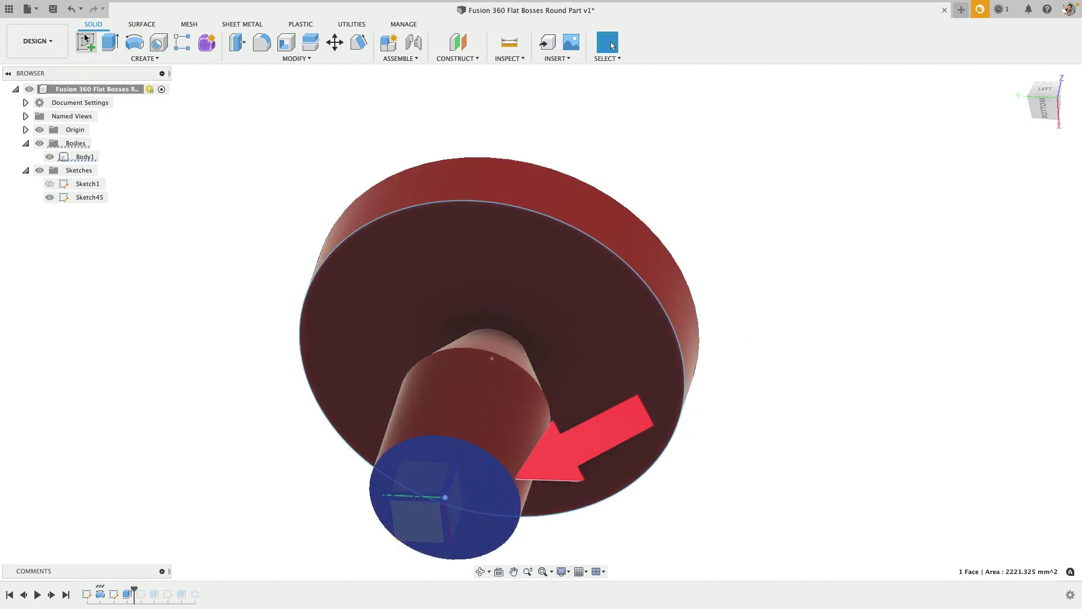
pyautogui.click(134, 41)
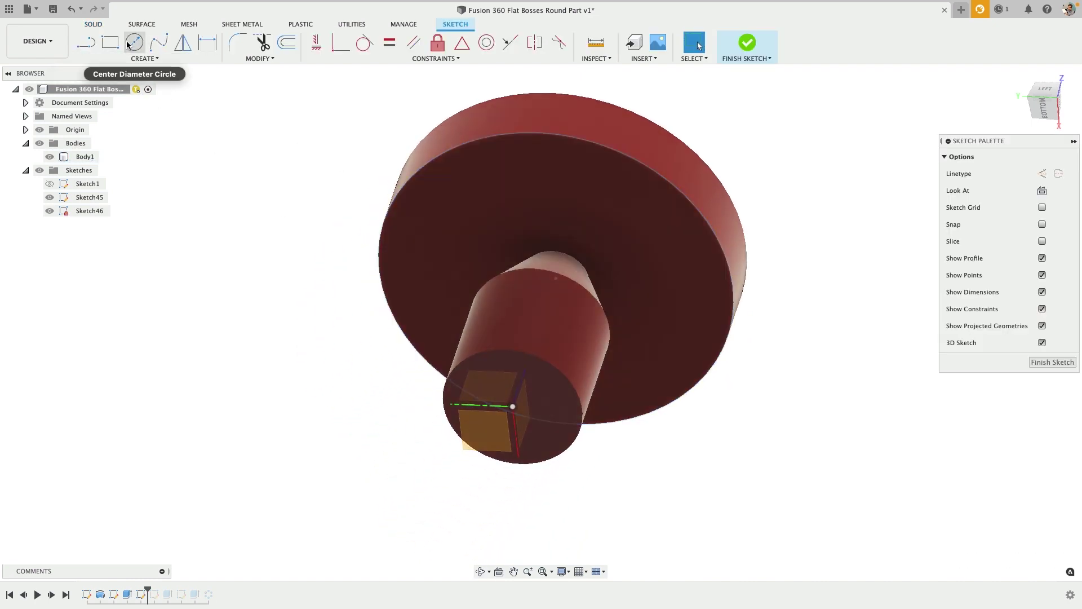
pyautogui.click(512, 407)
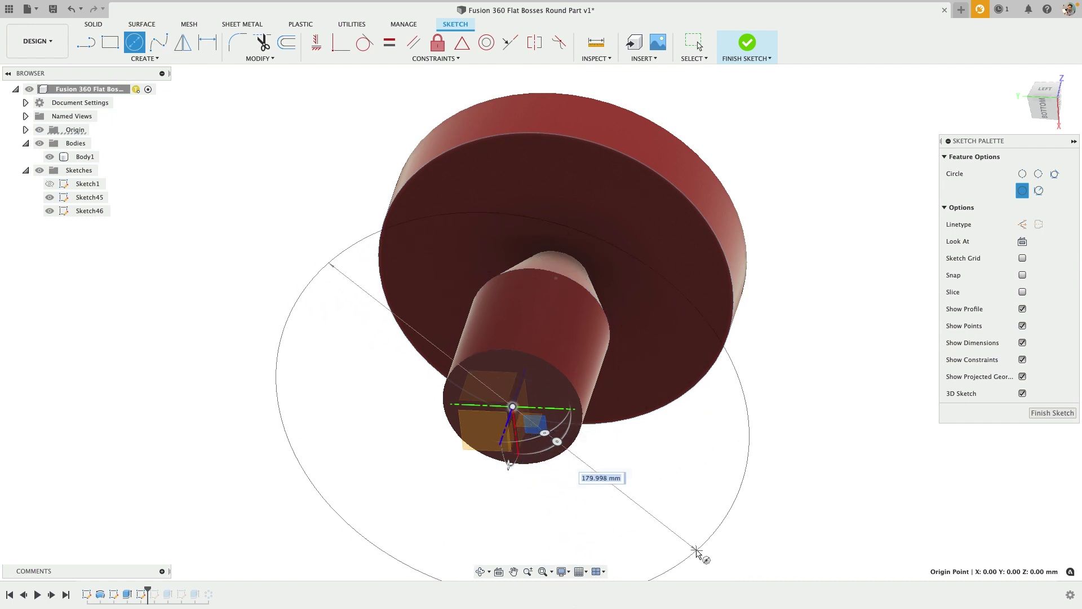
pyautogui.click(701, 551)
# Step: Extrude the ring around the bottom face 14 mm downward as a new body
pyautogui.press('e')
pyautogui.click(515, 471)
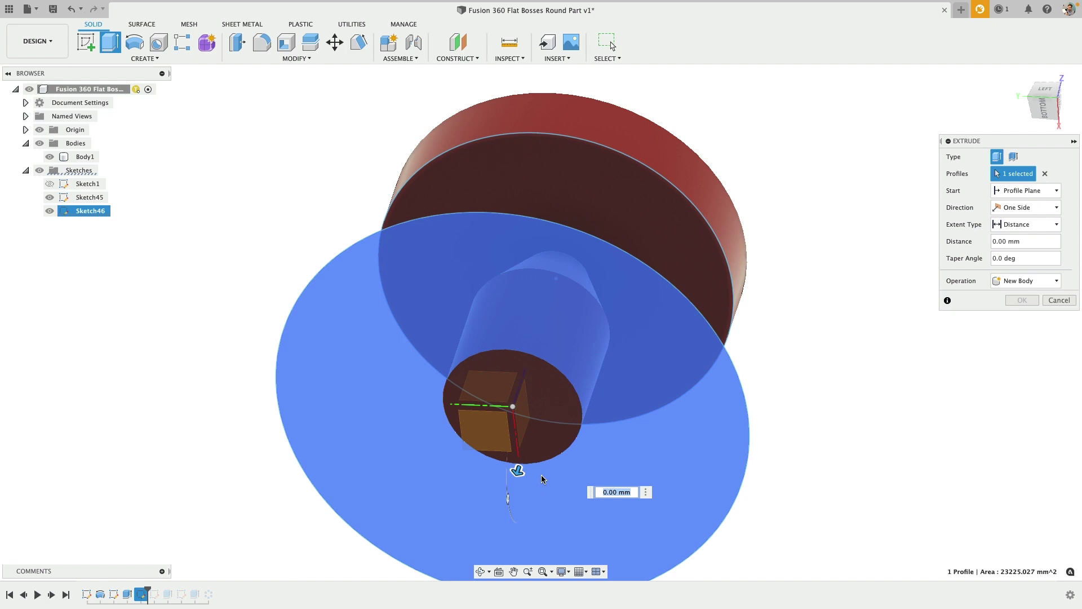
pyautogui.moveTo(515, 476); pyautogui.dragTo(508, 496)
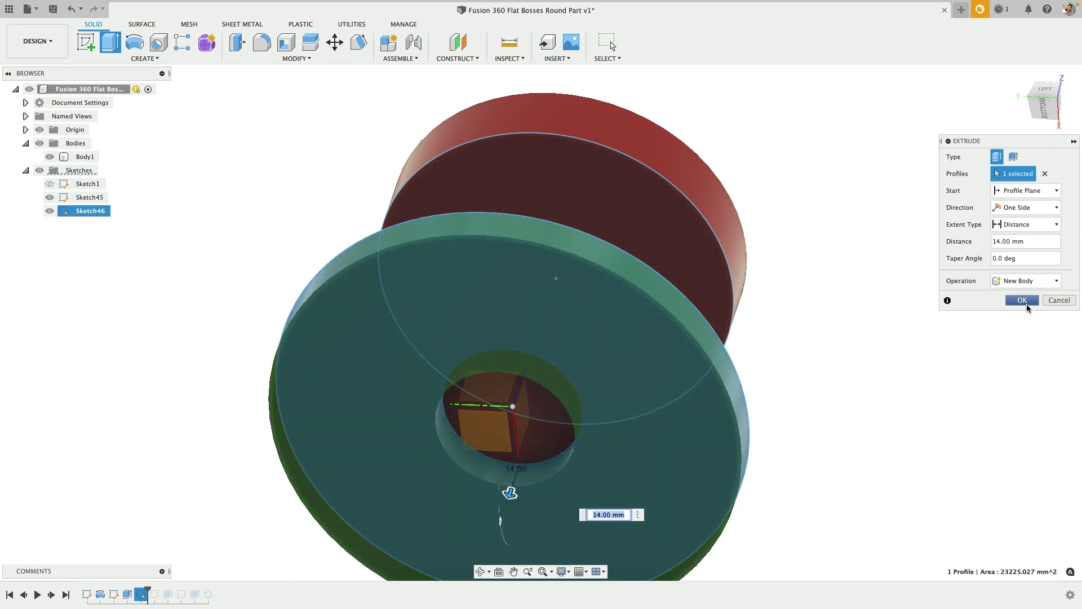
pyautogui.click(1021, 301)
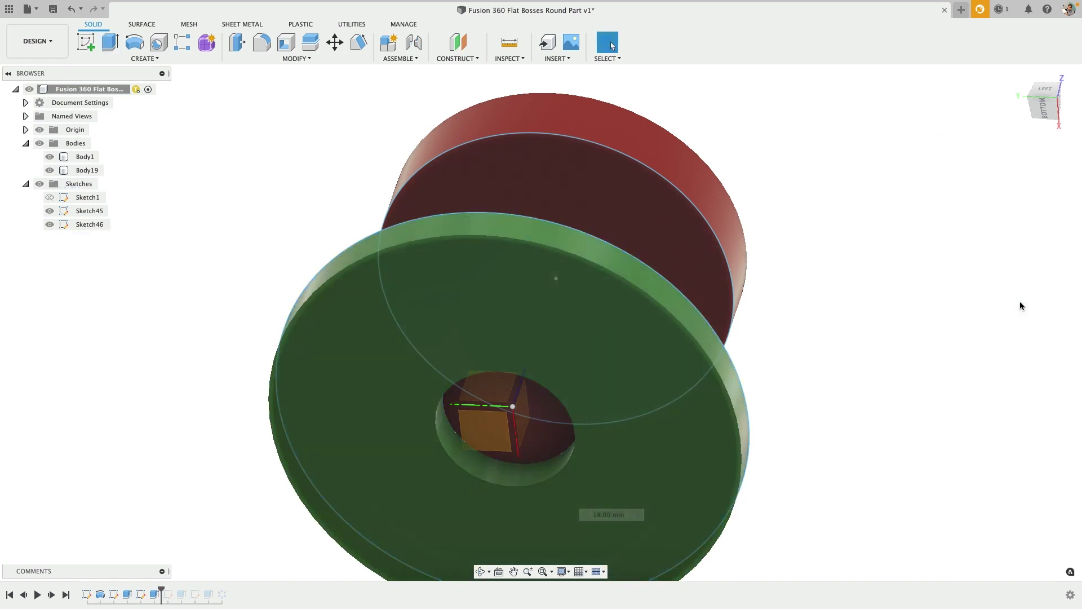
# Step: Edit the bottom ring's extrusion and change its operation to Join
pyautogui.rightClick(154, 594)
pyautogui.click(192, 467)
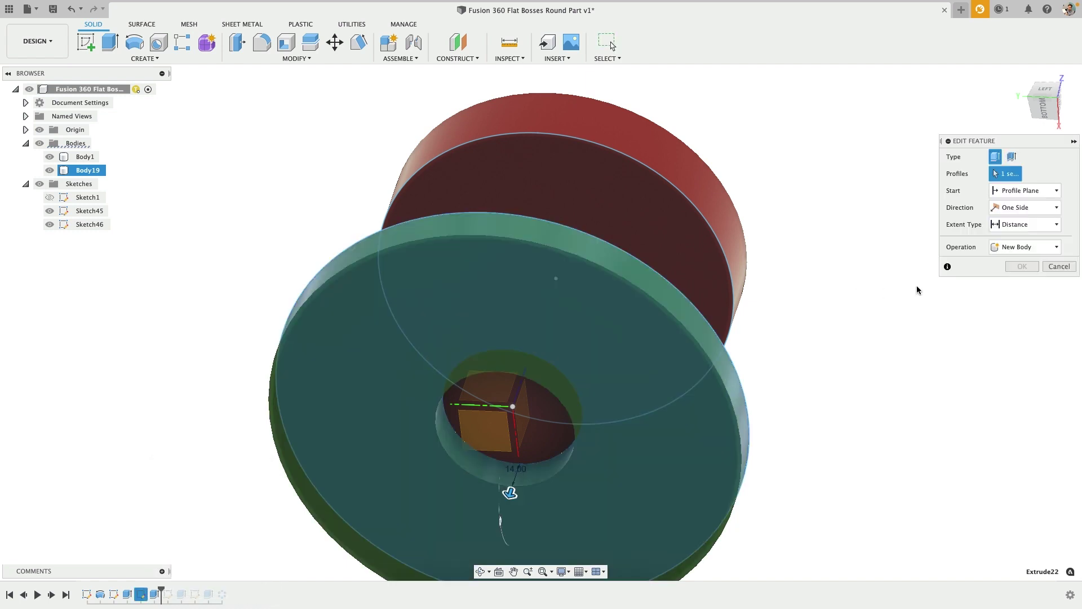
pyautogui.click(1026, 280)
pyautogui.click(865, 244)
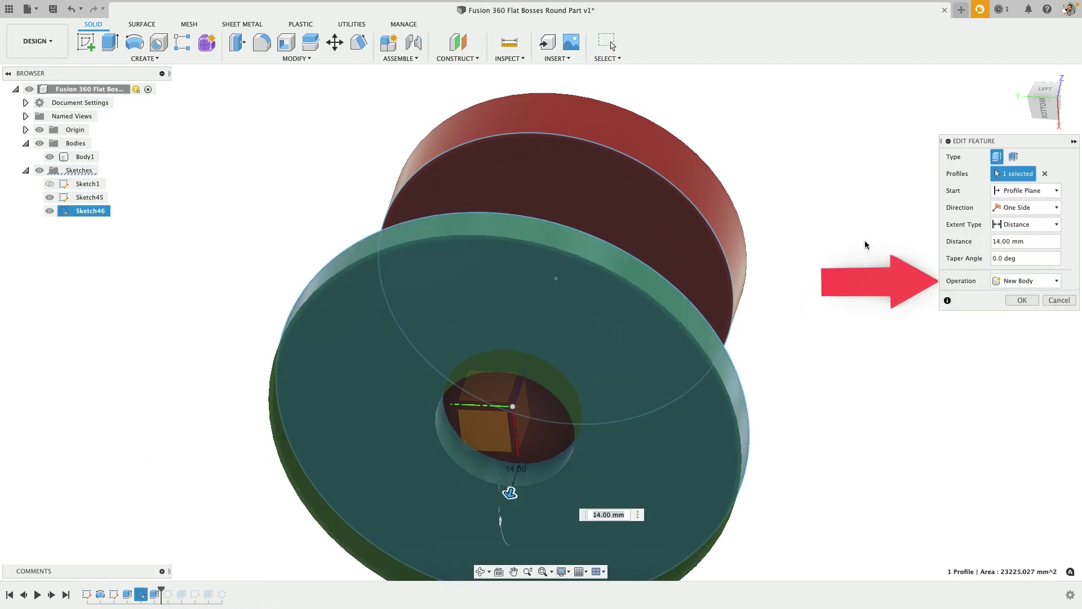
pyautogui.click(1029, 284)
pyautogui.click(1014, 293)
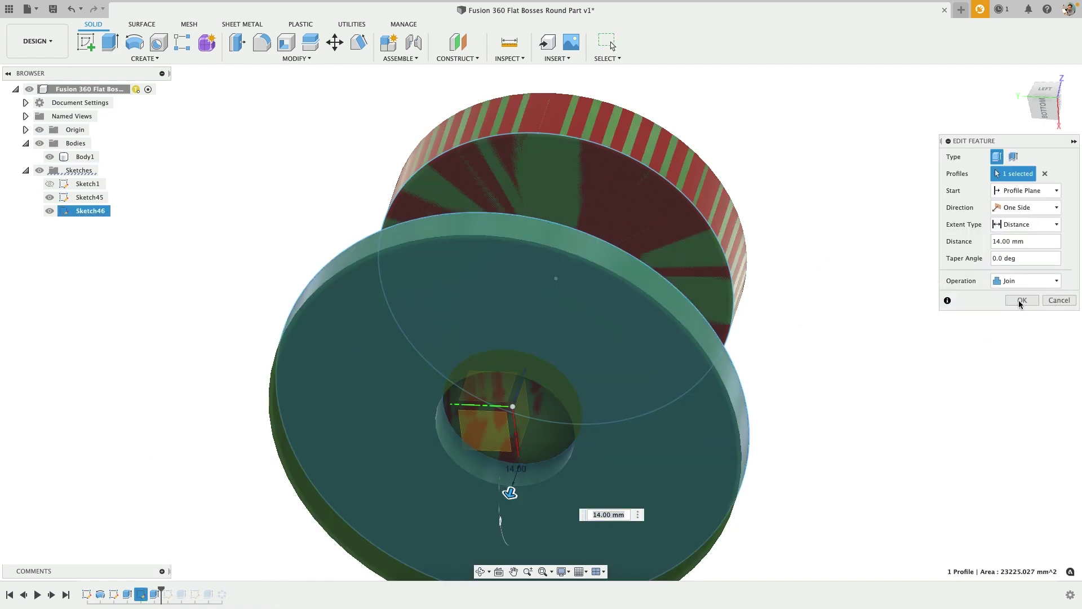
pyautogui.click(1021, 300)
# Step: Sketch a two-segment open line on the front centre plane, following the body's outline just outside it, from the lower disc to the upper disc
pyautogui.keyDown('shift'); pyautogui.moveTo(986, 302); pyautogui.dragTo(814, 286, button='middle'); pyautogui.keyUp('shift')
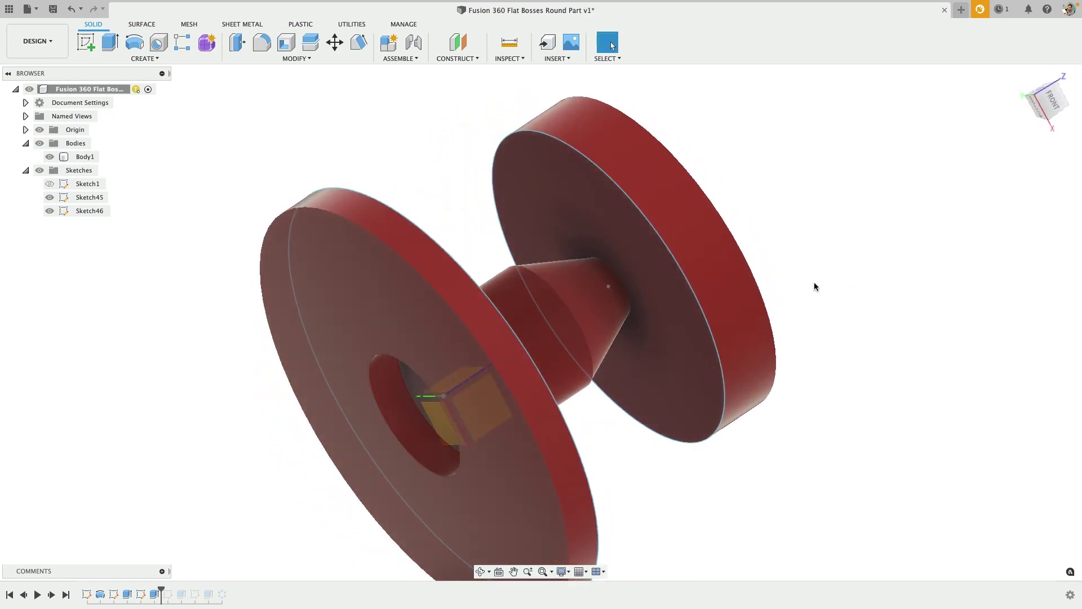
pyautogui.click(82, 46)
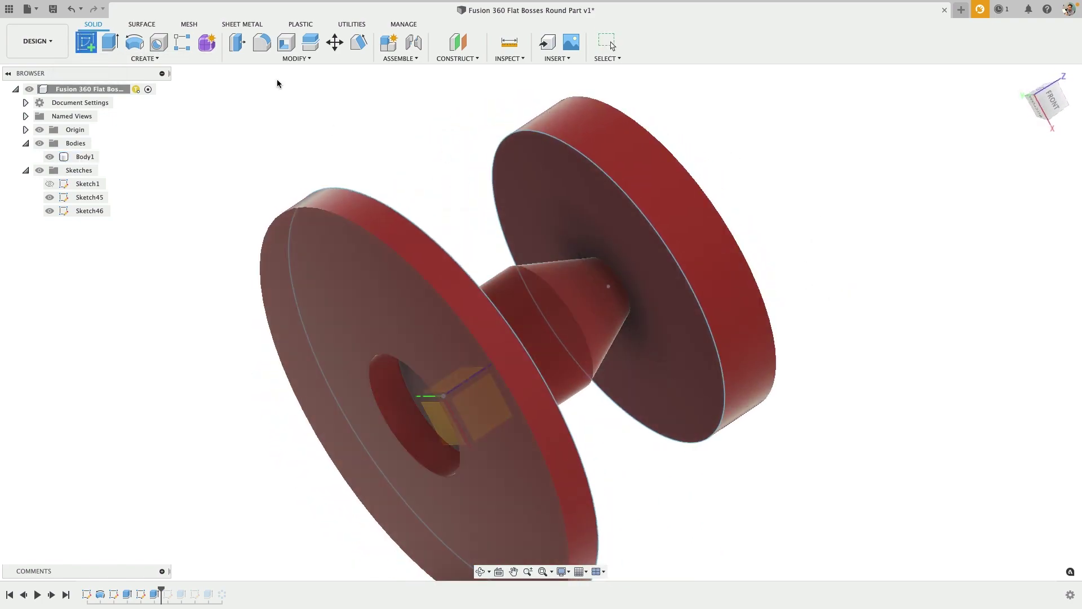
pyautogui.click(604, 267)
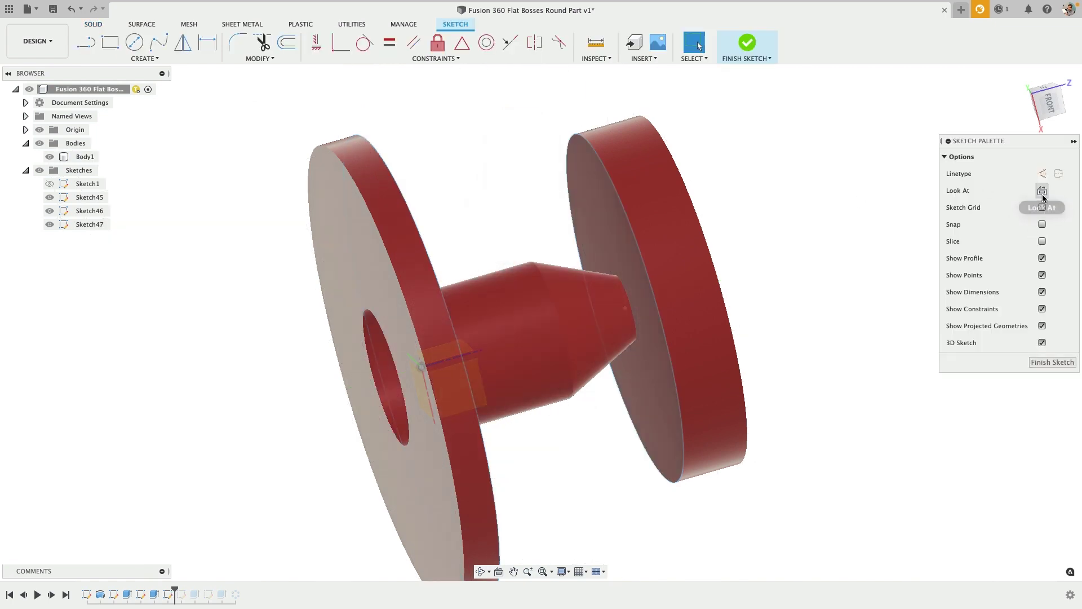
pyautogui.click(1041, 191)
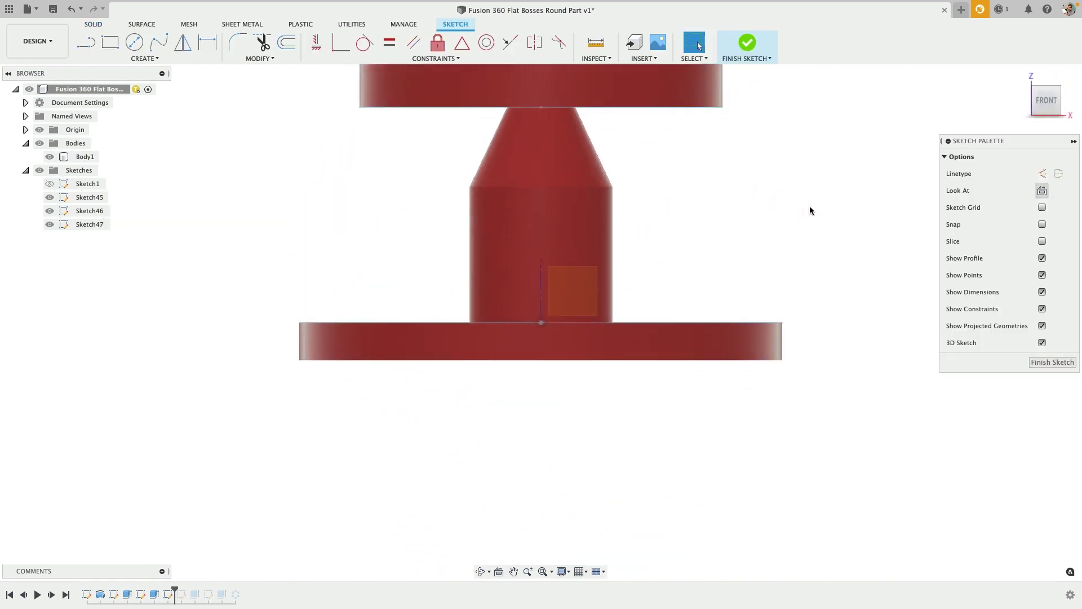
pyautogui.click(86, 42)
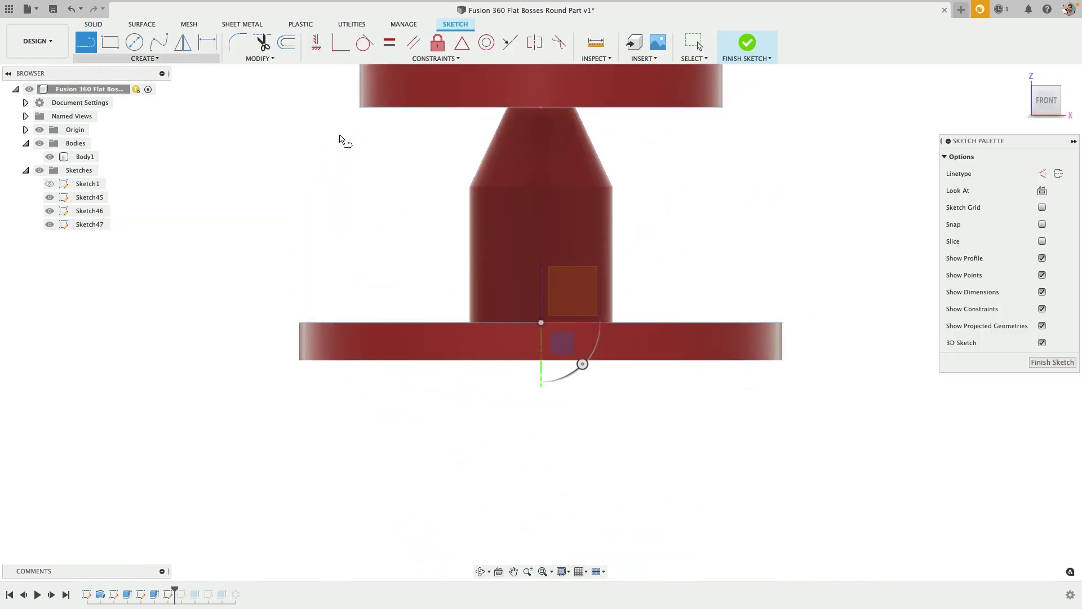
pyautogui.click(455, 321)
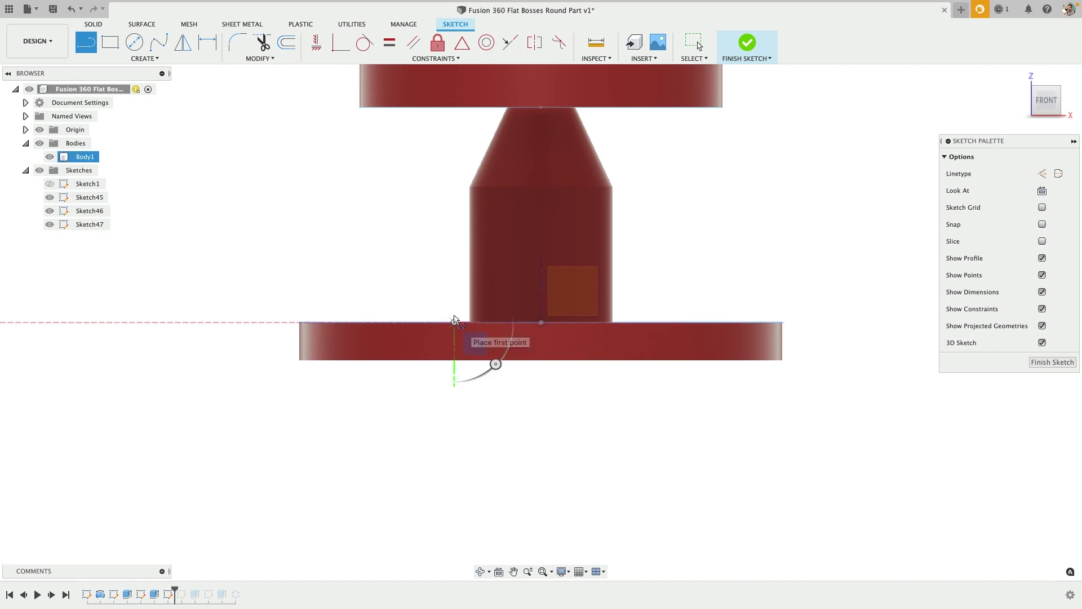
pyautogui.click(454, 187)
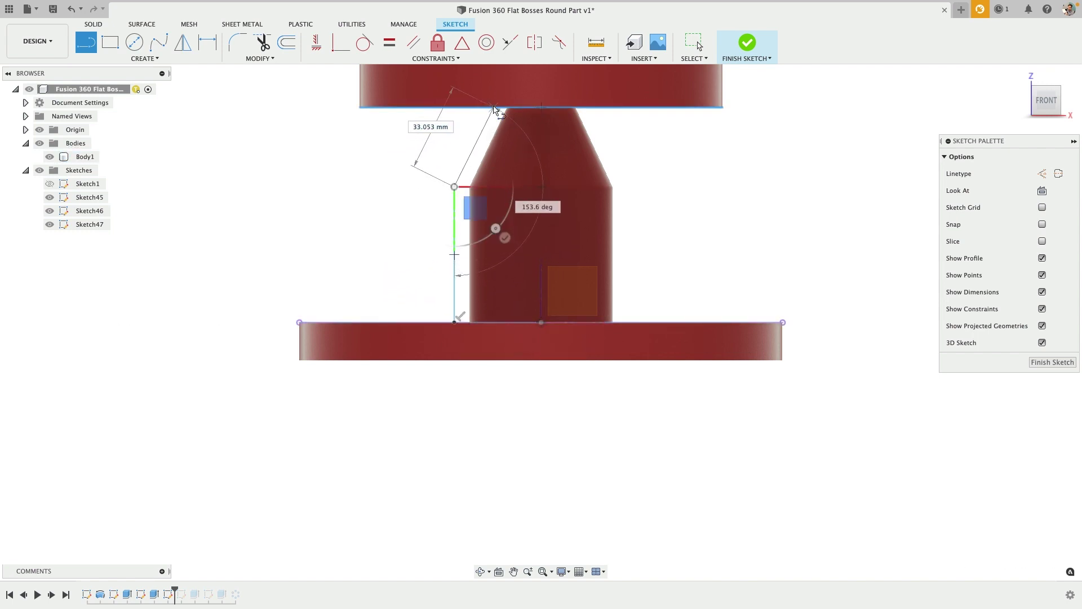
pyautogui.click(494, 109)
pyautogui.keyDown('shift'); pyautogui.moveTo(681, 236); pyautogui.dragTo(676, 230, button='middle'); pyautogui.keyUp('shift')
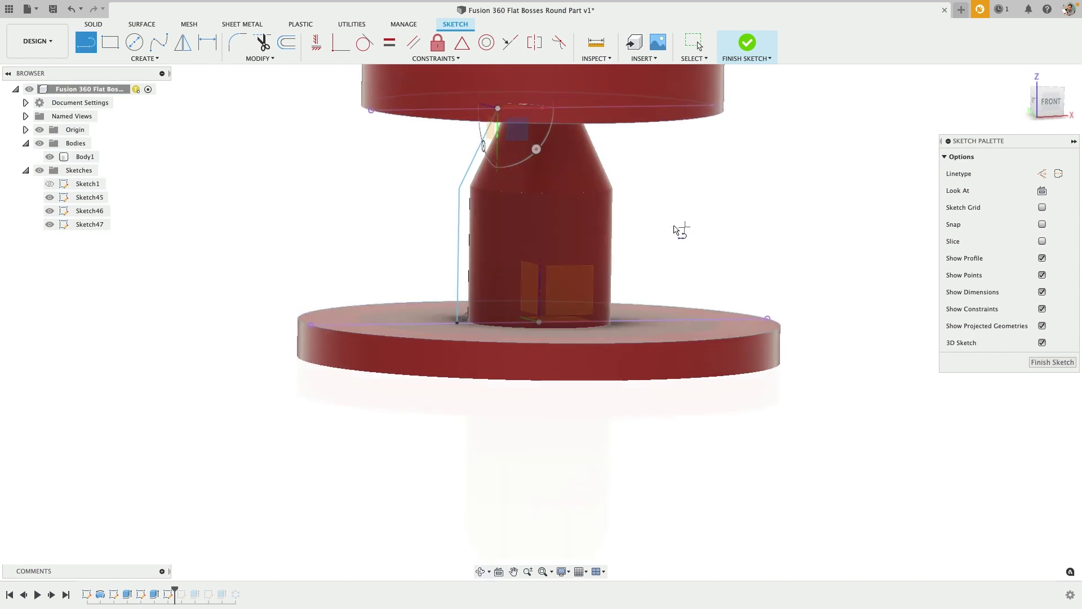
pyautogui.click(1064, 367)
# Step: Start a Rib from the two-segment line with a -9 mm thickness in one direction and flip it toward the body
pyautogui.write('sri')
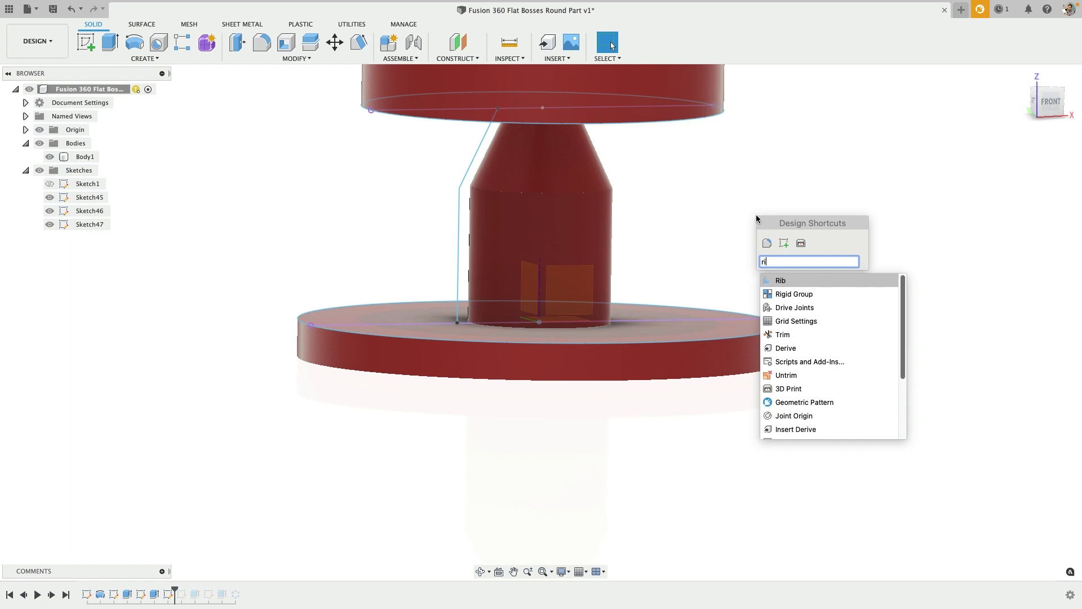
pyautogui.write('b')
pyautogui.click(866, 280)
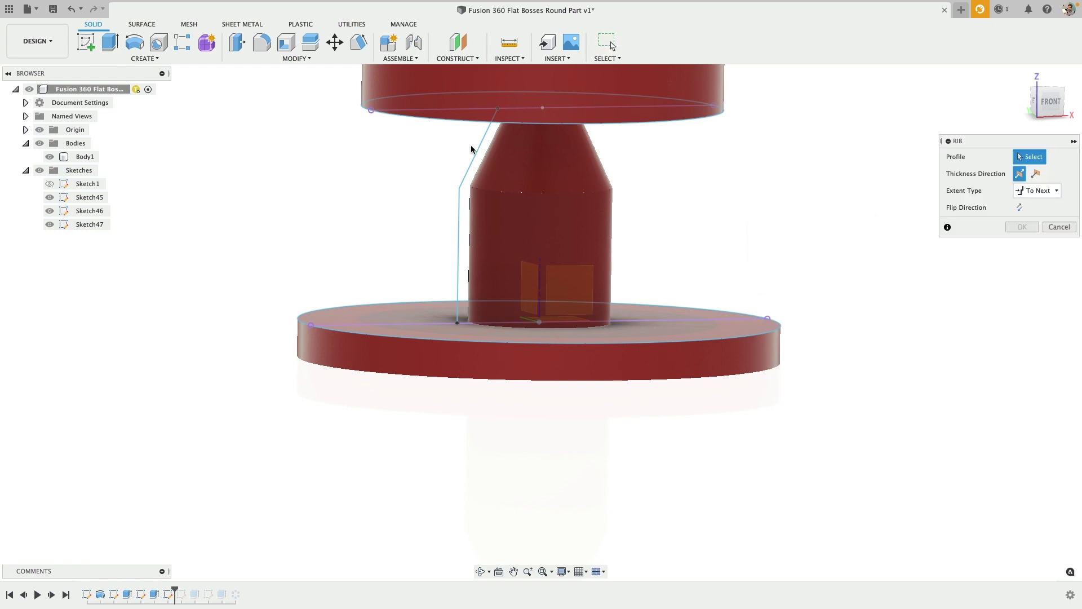
pyautogui.click(478, 148)
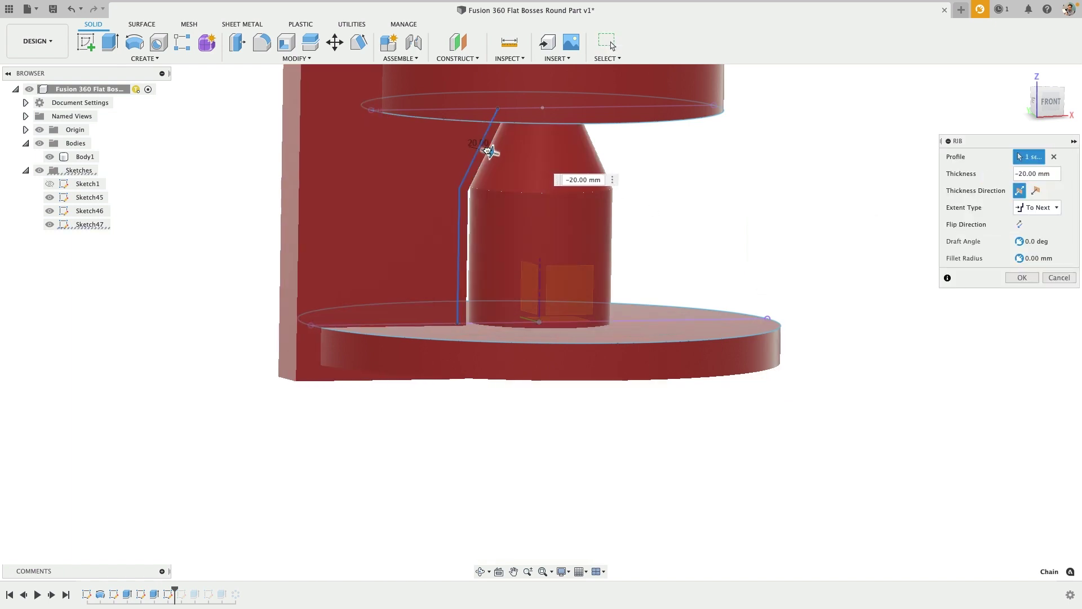
pyautogui.moveTo(479, 148); pyautogui.dragTo(474, 148)
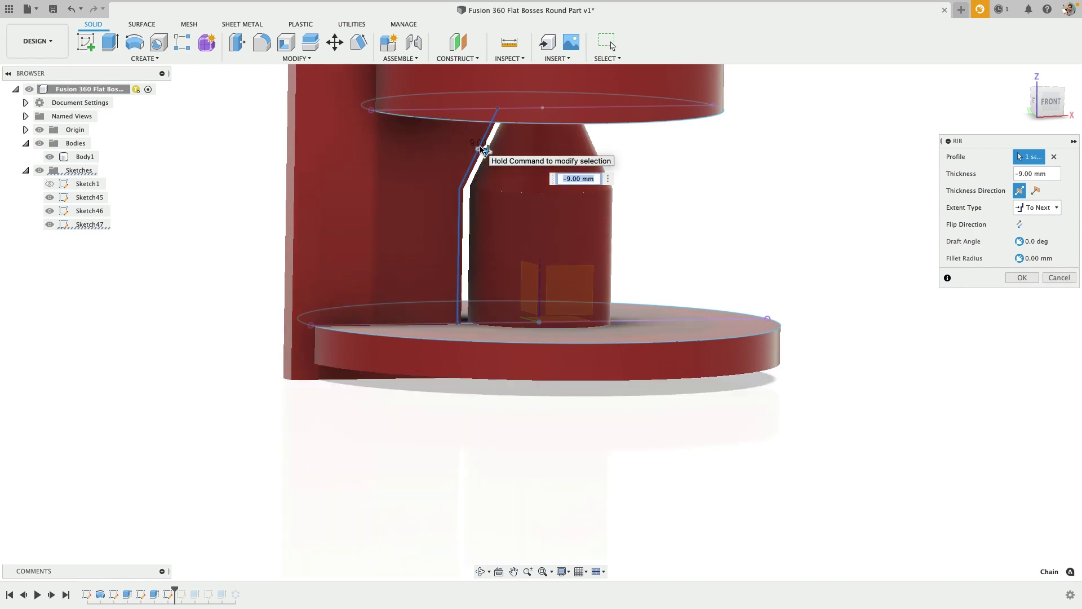
pyautogui.click(1035, 192)
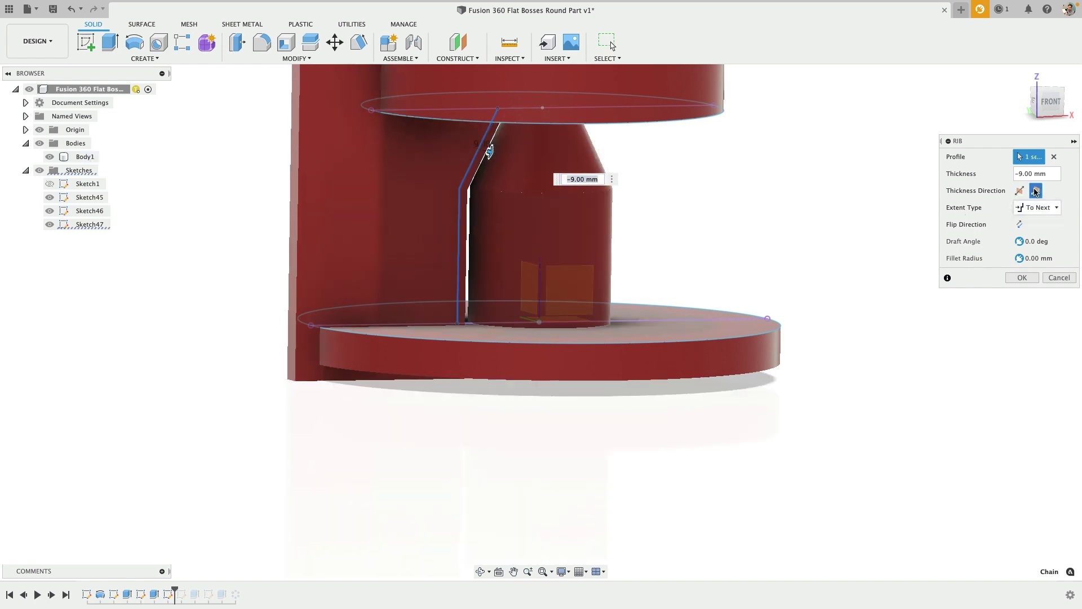
pyautogui.click(1018, 224)
# Step: Make the rib's thickness symmetric, set it to -17 mm with the To Next extent, and create the rib
pyautogui.keyDown('shift'); pyautogui.moveTo(690, 233); pyautogui.dragTo(619, 270, button='middle'); pyautogui.keyUp('shift')
pyautogui.click(1058, 208)
pyautogui.click(1056, 207)
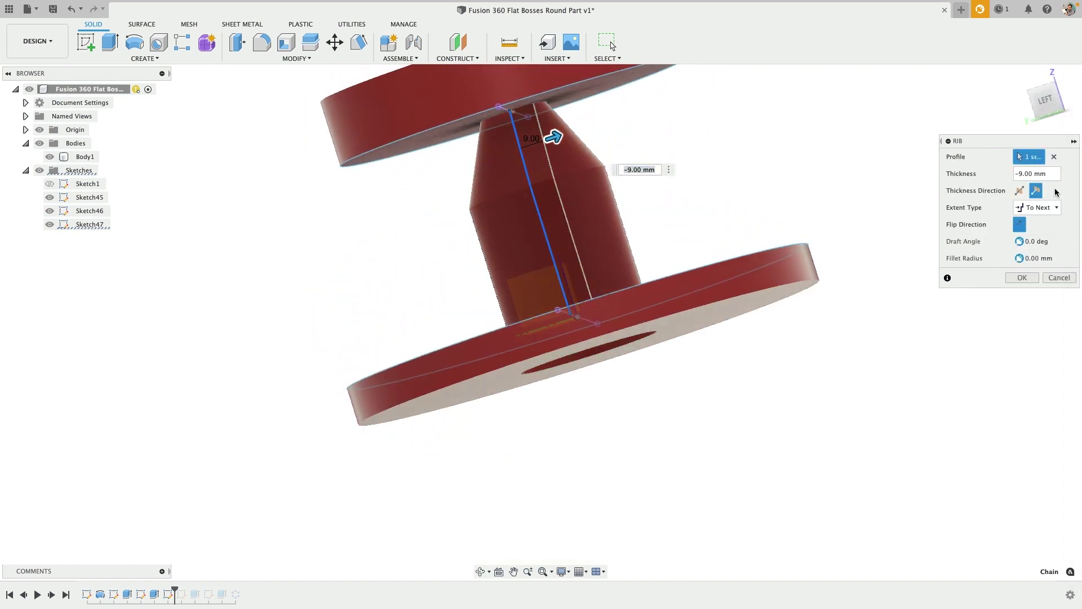
pyautogui.click(1020, 192)
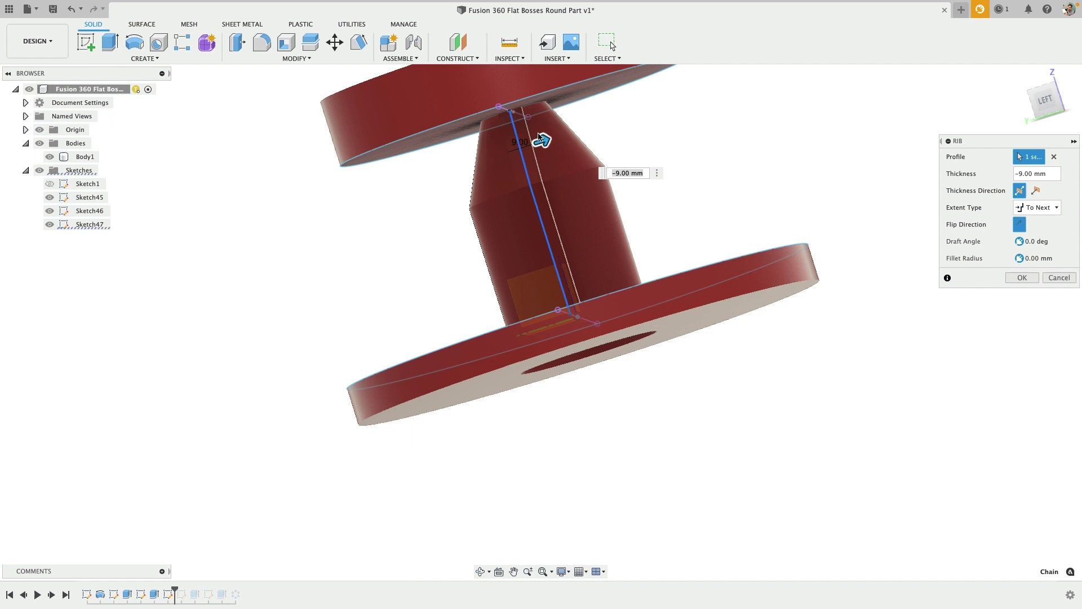
pyautogui.moveTo(541, 140)
pyautogui.mouseDown()
pyautogui.moveTo(556, 135)
pyautogui.moveTo(516, 150)
pyautogui.moveTo(553, 138)
pyautogui.mouseUp()
pyautogui.keyDown('shift'); pyautogui.moveTo(550, 138); pyautogui.dragTo(584, 169, button='middle'); pyautogui.keyUp('shift')
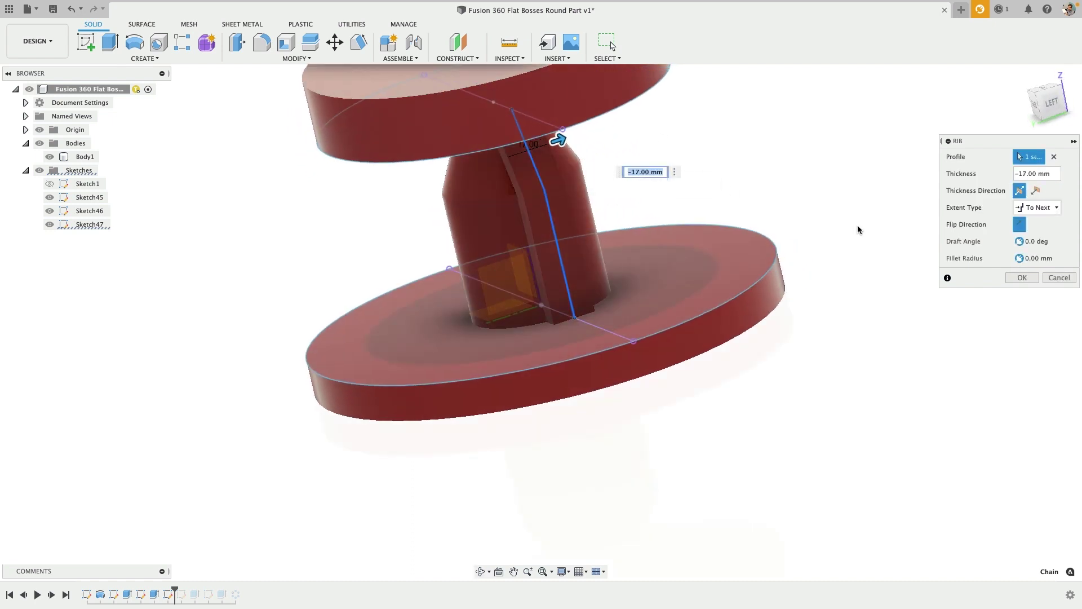
pyautogui.click(1021, 278)
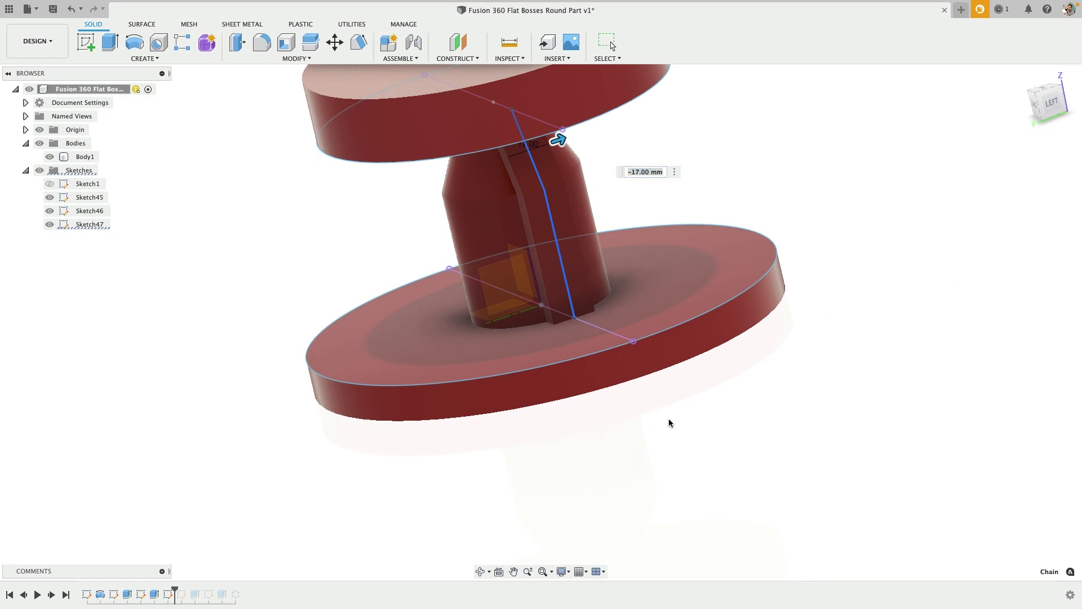
# Step: Cut away the lower disc by extruding its bottom face -14 mm
pyautogui.keyDown('shift'); pyautogui.moveTo(669, 418); pyautogui.dragTo(663, 439, button='middle'); pyautogui.keyUp('shift')
pyautogui.press('e')
pyautogui.click(665, 451)
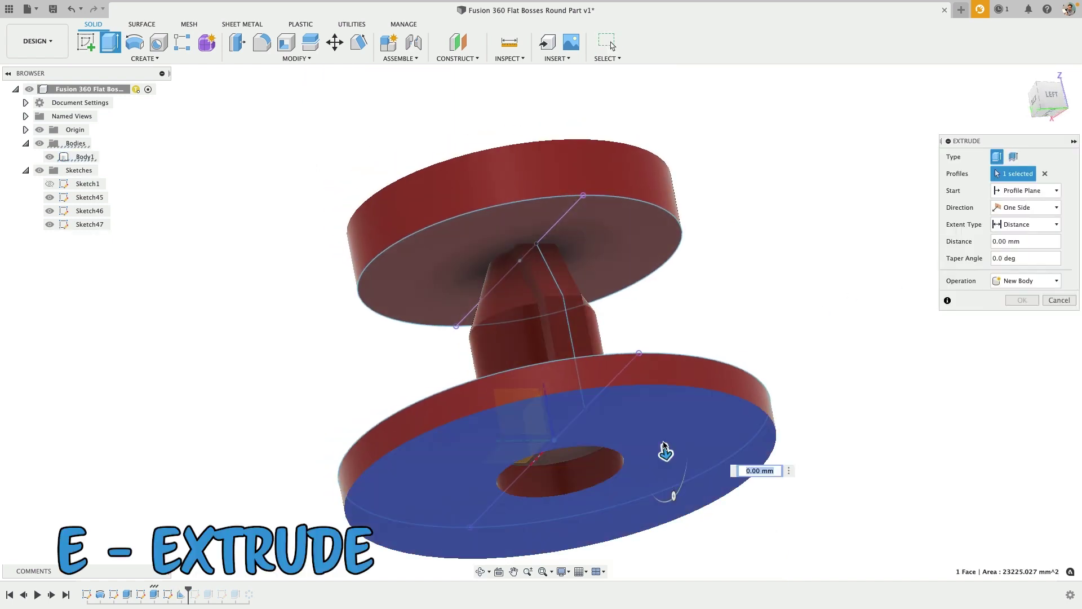
pyautogui.moveTo(667, 452); pyautogui.dragTo(659, 429)
pyautogui.keyDown('shift'); pyautogui.moveTo(660, 429); pyautogui.dragTo(688, 420, button='middle'); pyautogui.keyUp('shift')
pyautogui.moveTo(667, 434); pyautogui.dragTo(662, 414)
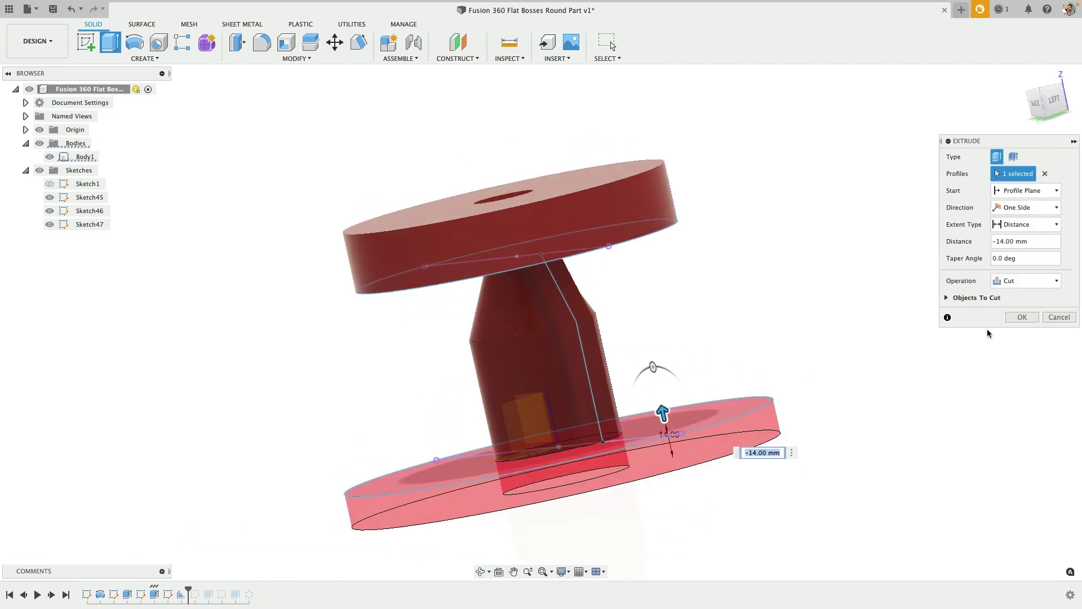
pyautogui.click(1022, 318)
# Step: Cut away the upper disc by extruding its top face -25 mm
pyautogui.keyDown('shift'); pyautogui.moveTo(881, 331); pyautogui.dragTo(493, 215, button='middle'); pyautogui.keyUp('shift')
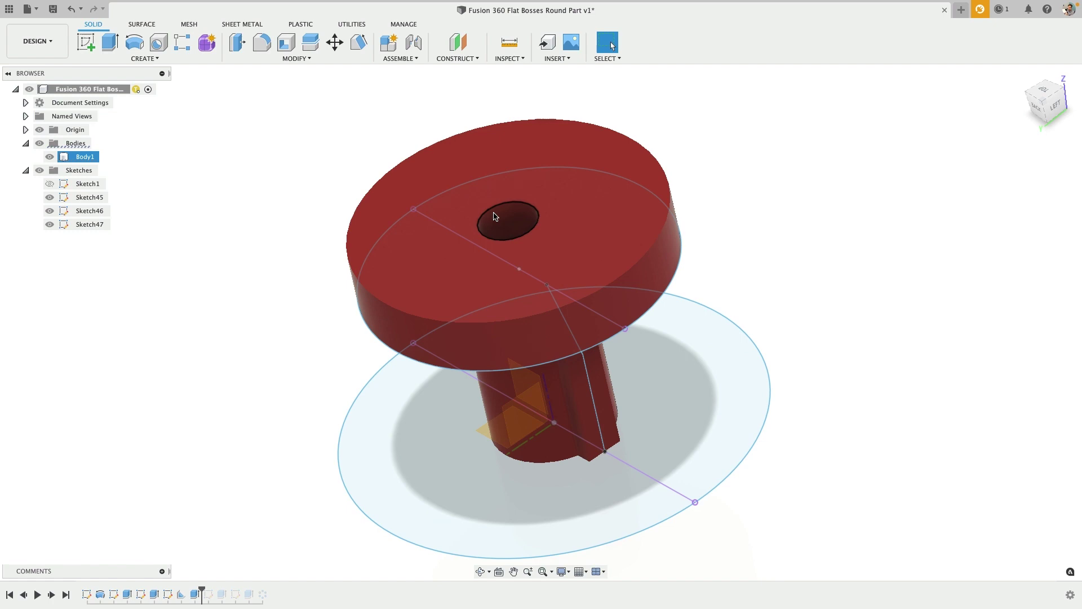
pyautogui.click(535, 190)
pyautogui.press('e')
pyautogui.moveTo(538, 186); pyautogui.dragTo(542, 213)
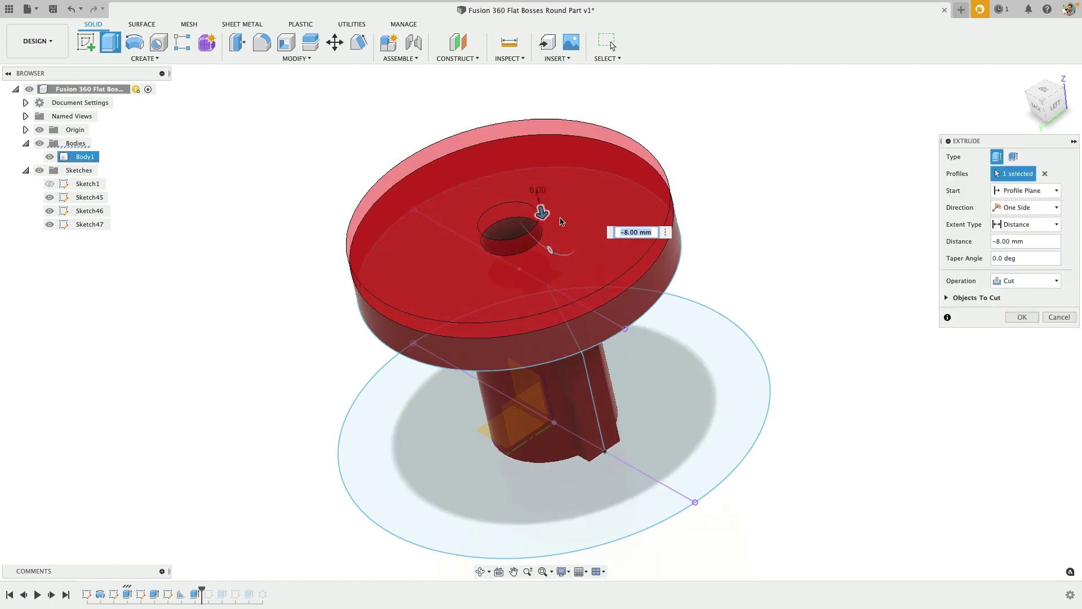
pyautogui.keyDown('shift'); pyautogui.moveTo(542, 213); pyautogui.dragTo(680, 215, button='middle'); pyautogui.keyUp('shift')
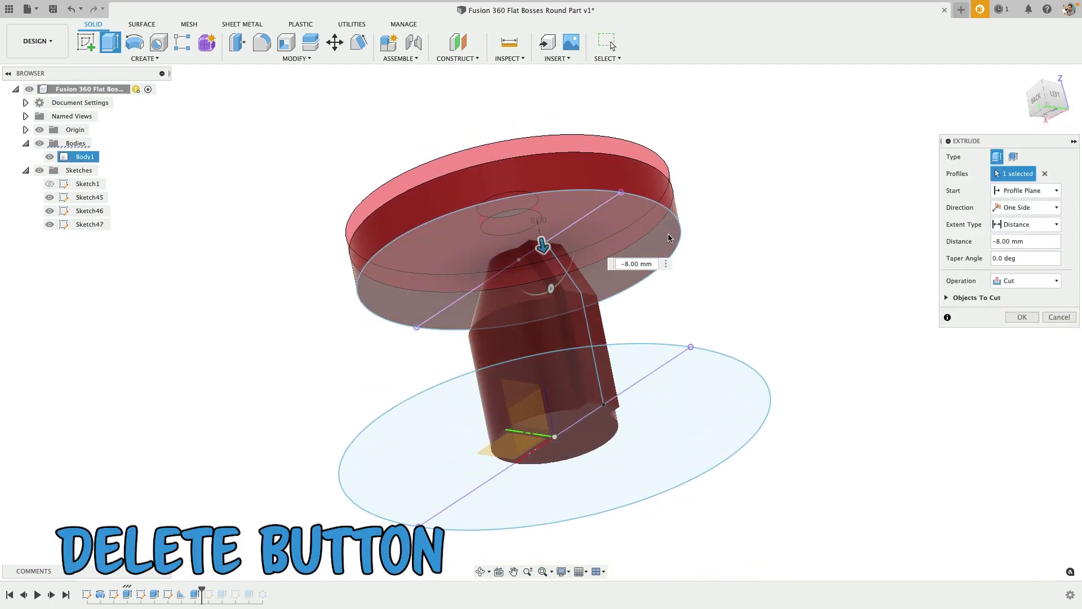
pyautogui.write('-25')
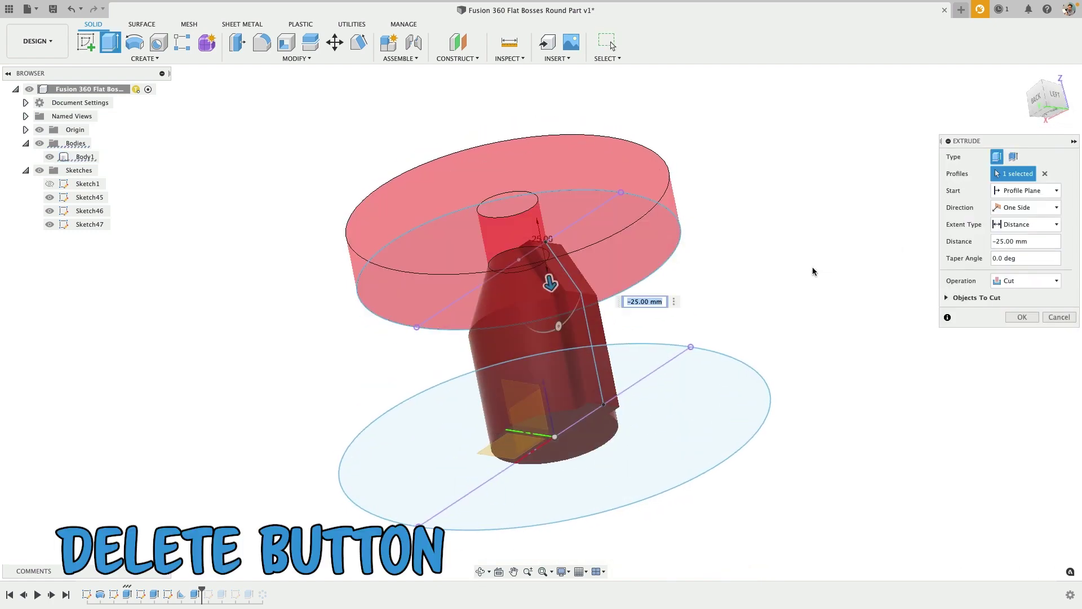
pyautogui.click(1022, 317)
# Step: Hide the rib line sketch and both large circle sketches so only the ribbed body shows
pyautogui.keyDown('shift'); pyautogui.moveTo(786, 220); pyautogui.dragTo(781, 262, button='middle'); pyautogui.keyUp('shift')
pyautogui.click(49, 224)
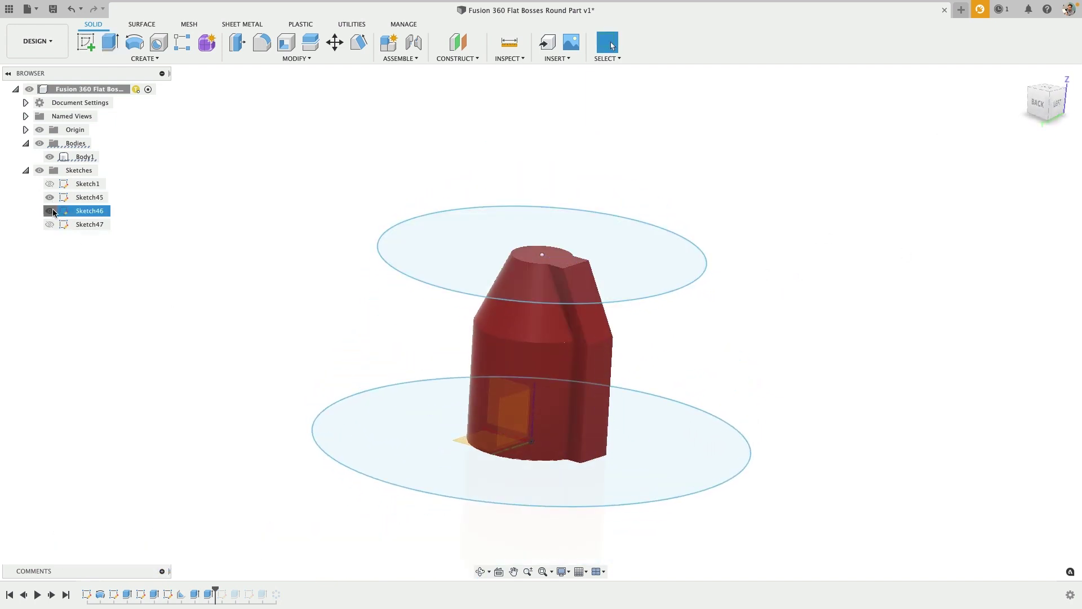
pyautogui.click(49, 211)
pyautogui.click(50, 197)
pyautogui.keyDown('shift'); pyautogui.moveTo(701, 344); pyautogui.dragTo(681, 343, button='middle'); pyautogui.keyUp('shift')
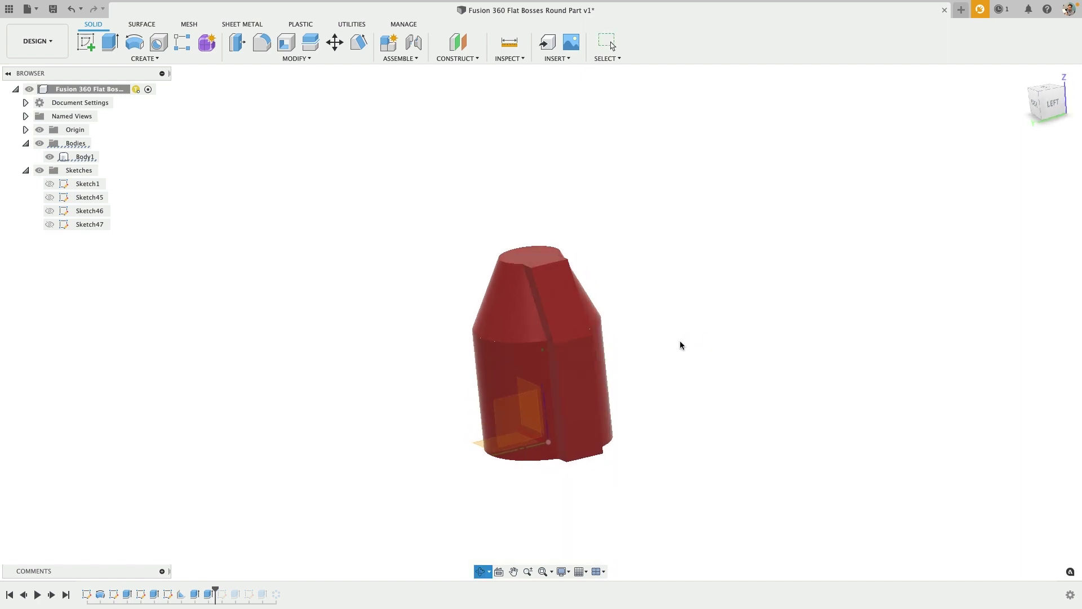
pyautogui.scroll(3, 556, 317)
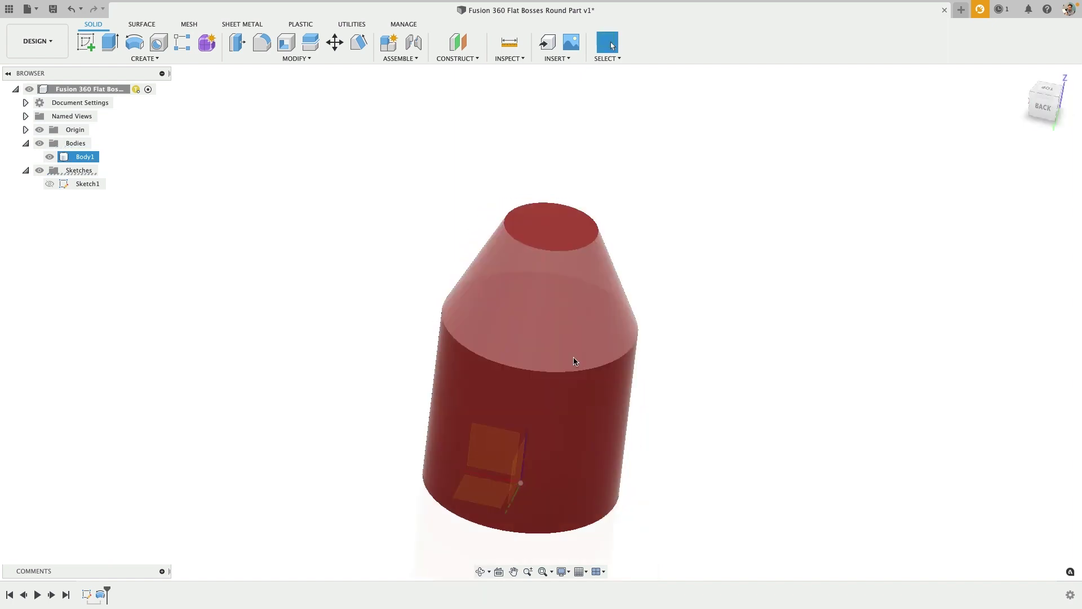
# Step: Start a sketch on the XZ plane inside the body and draw an upright rectangle about 12 mm wide from the bottom edge into the cone
pyautogui.click(505, 441)
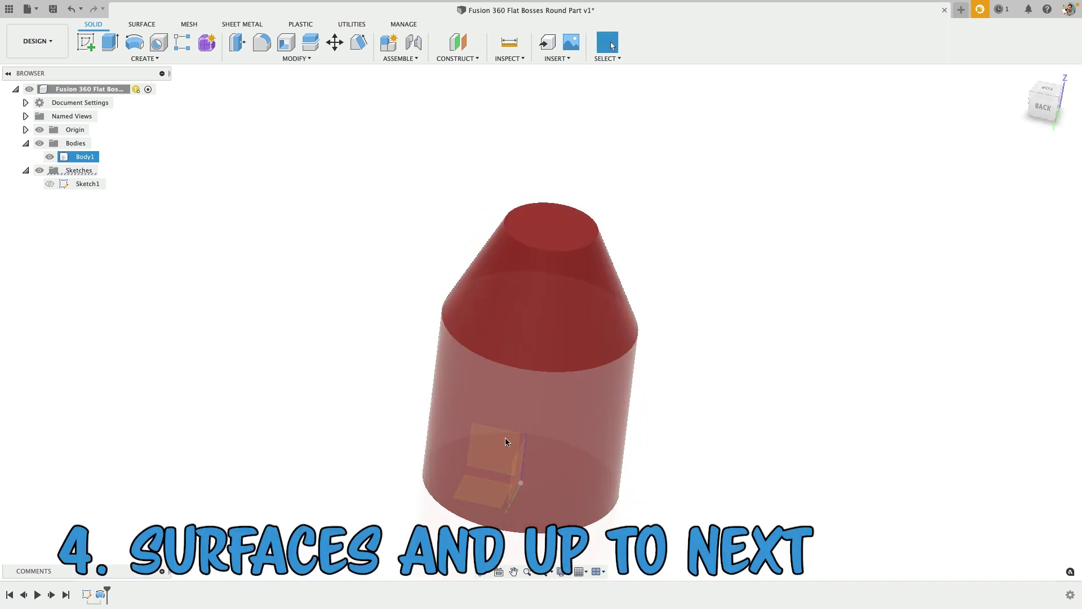
pyautogui.click(225, 285)
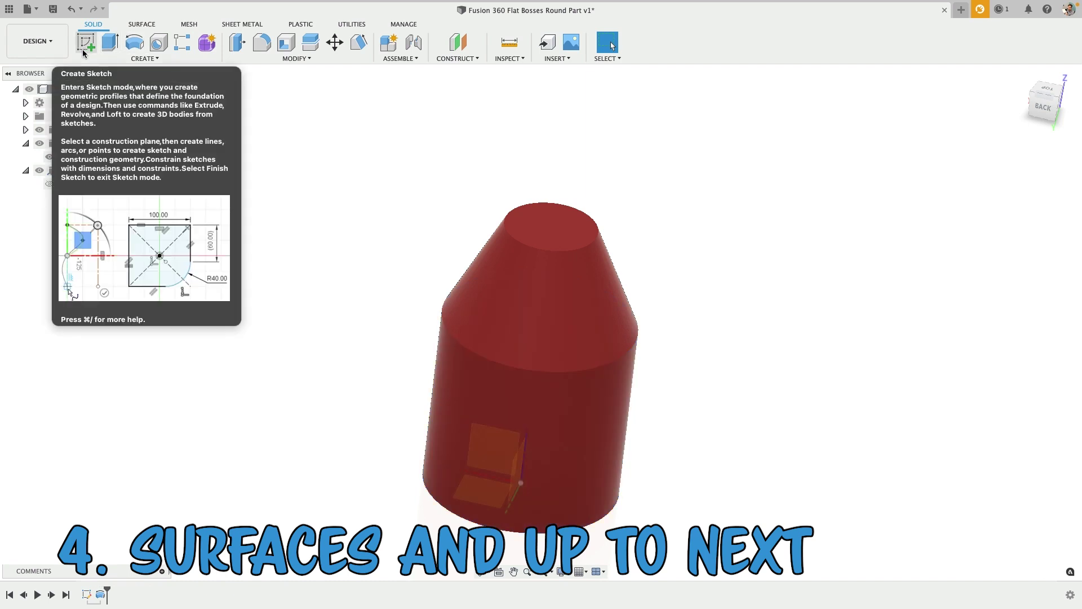
pyautogui.click(482, 442)
pyautogui.click(482, 428)
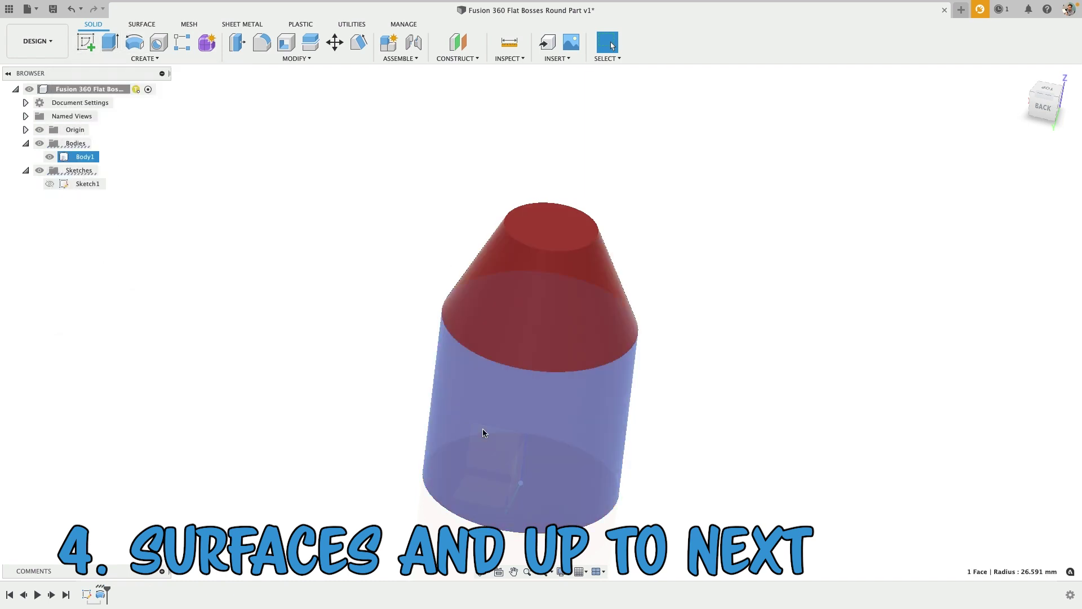
pyautogui.click(88, 39)
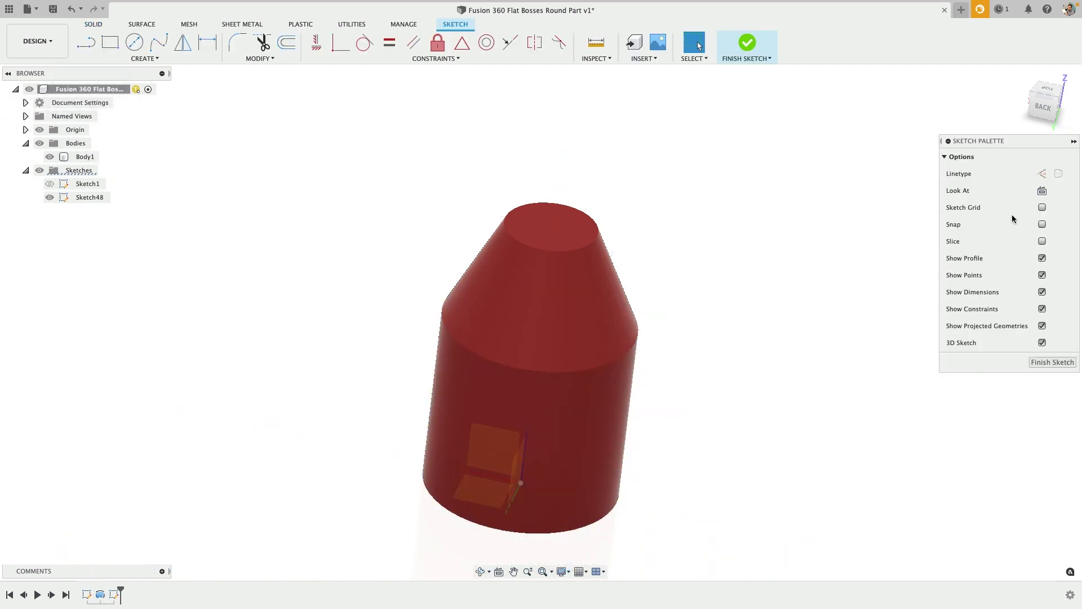
pyautogui.click(1044, 108)
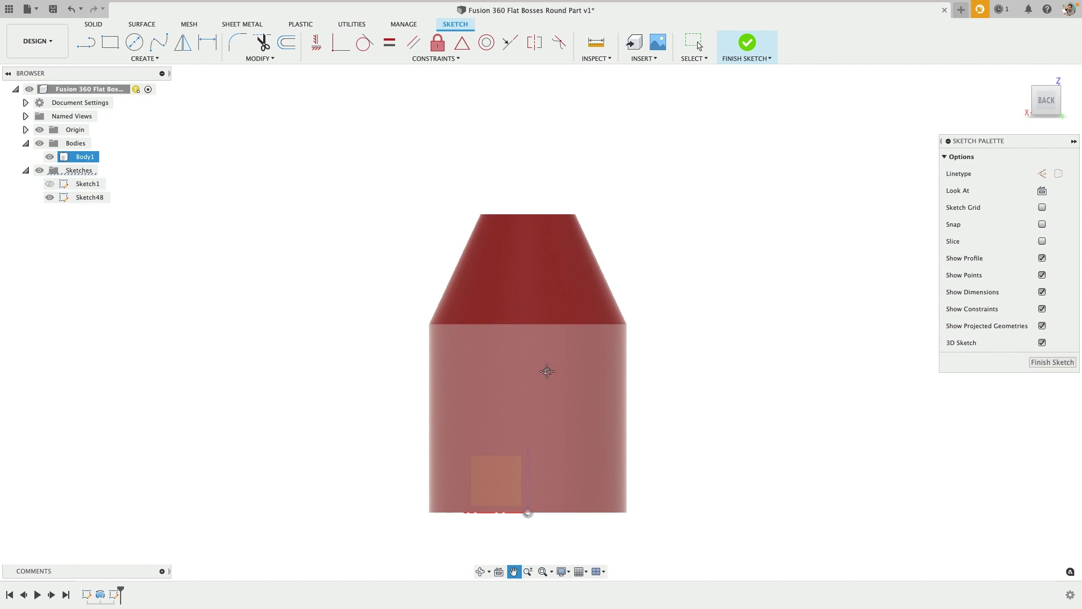
pyautogui.moveTo(547, 371); pyautogui.dragTo(547, 311)
pyautogui.press('Escape')
pyautogui.click(109, 42)
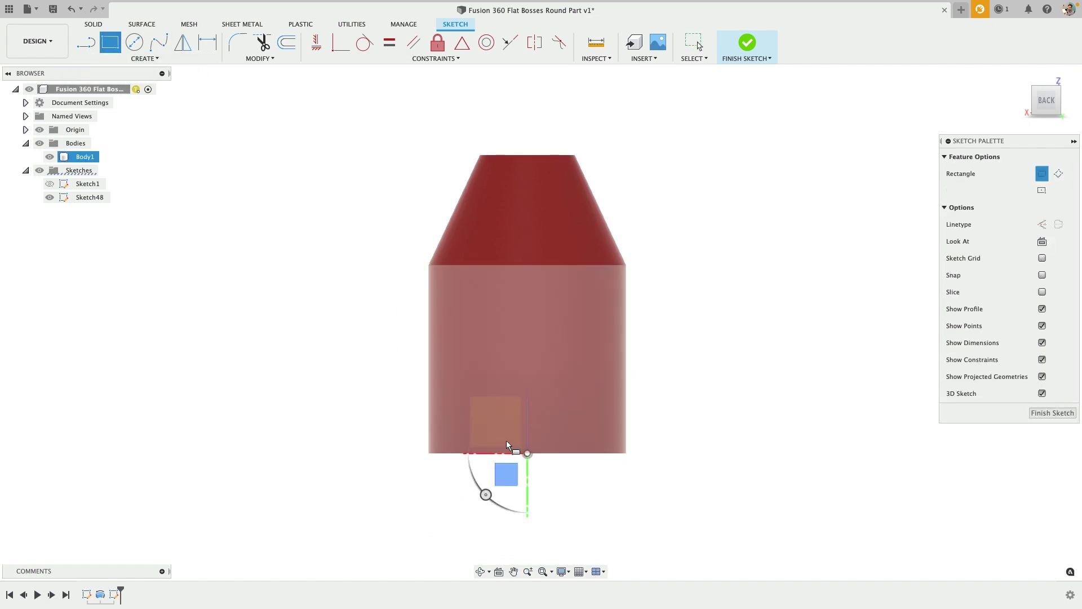
pyautogui.click(502, 453)
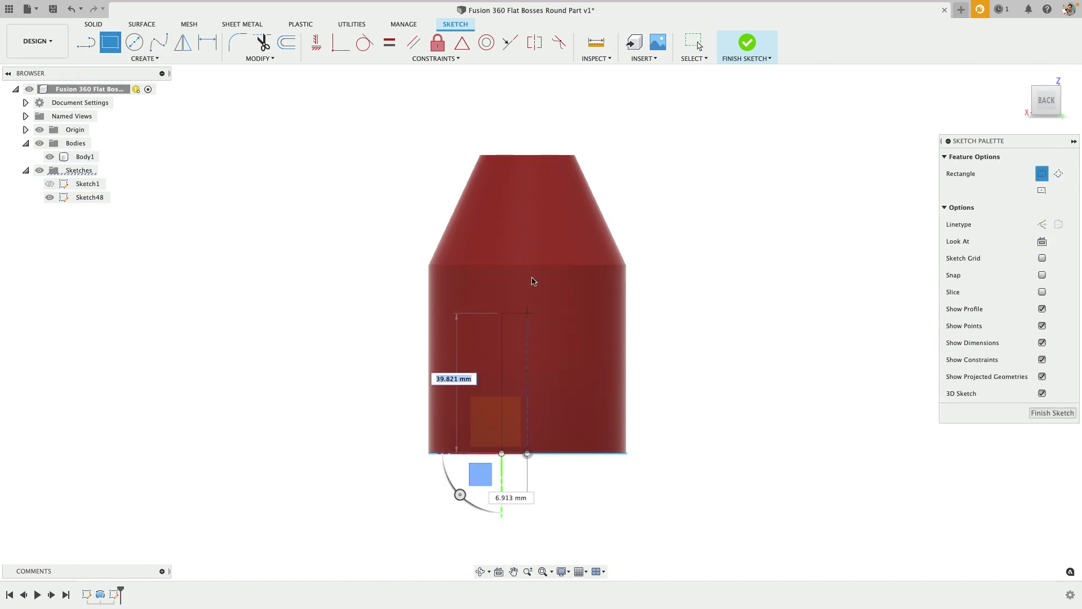
pyautogui.click(545, 184)
pyautogui.press('Escape')
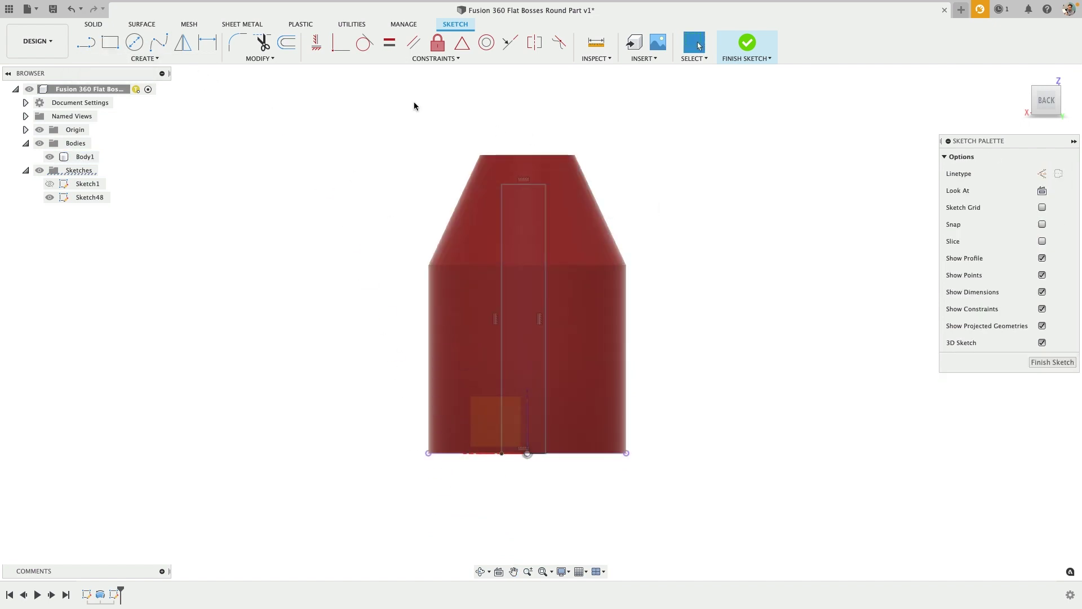
# Step: Draw a vertical construction line about 6 mm long upward from the midpoint of the cone's top edge
pyautogui.click(85, 41)
pyautogui.click(526, 154)
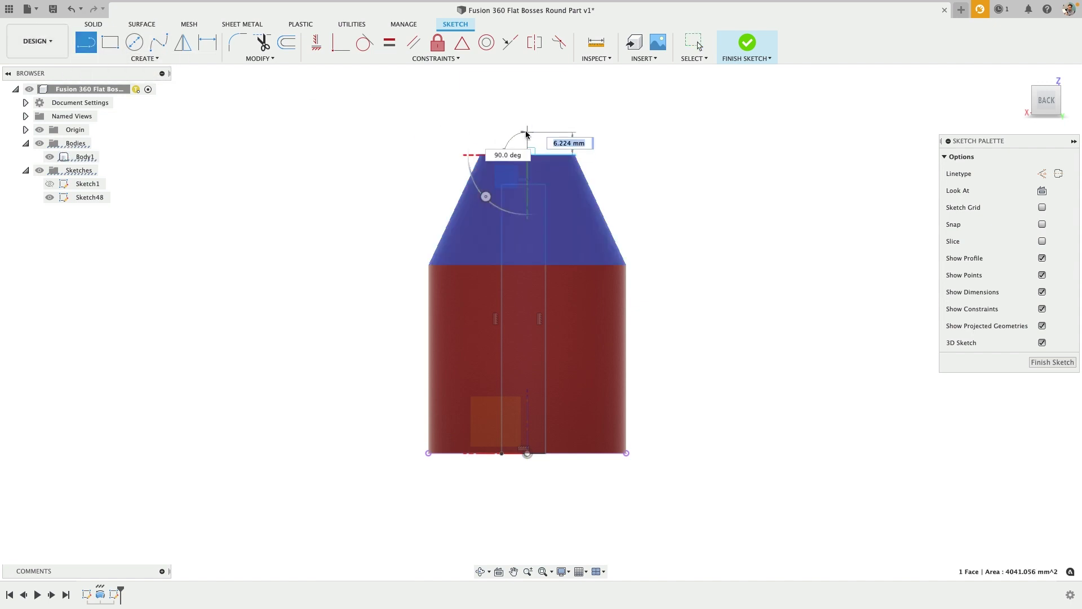
pyautogui.click(527, 132)
pyautogui.press('Escape')
pyautogui.press('x')
pyautogui.scroll(3, 527, 186)
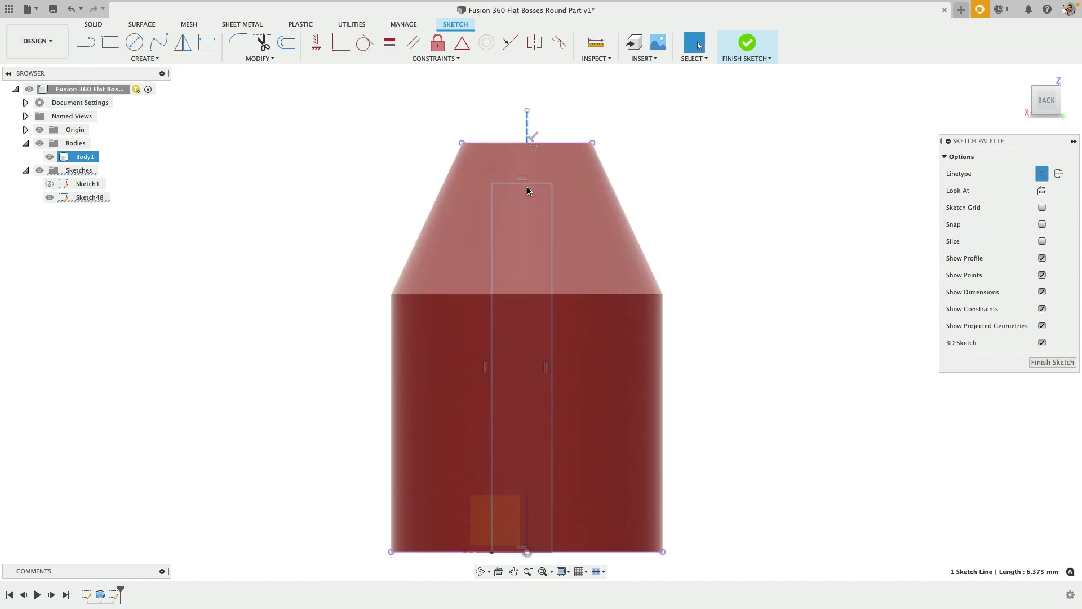
# Step: Constrain the midpoint of the rectangle's top edge to the construction line's lower endpoint, and finish the sketch
pyautogui.rightClick(528, 141)
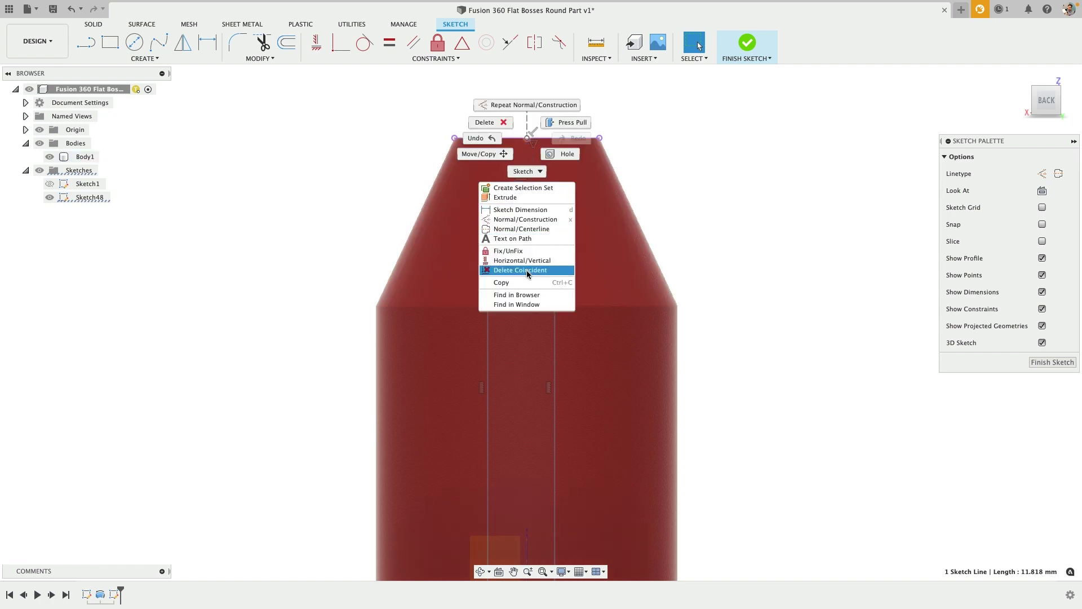
pyautogui.press('Escape')
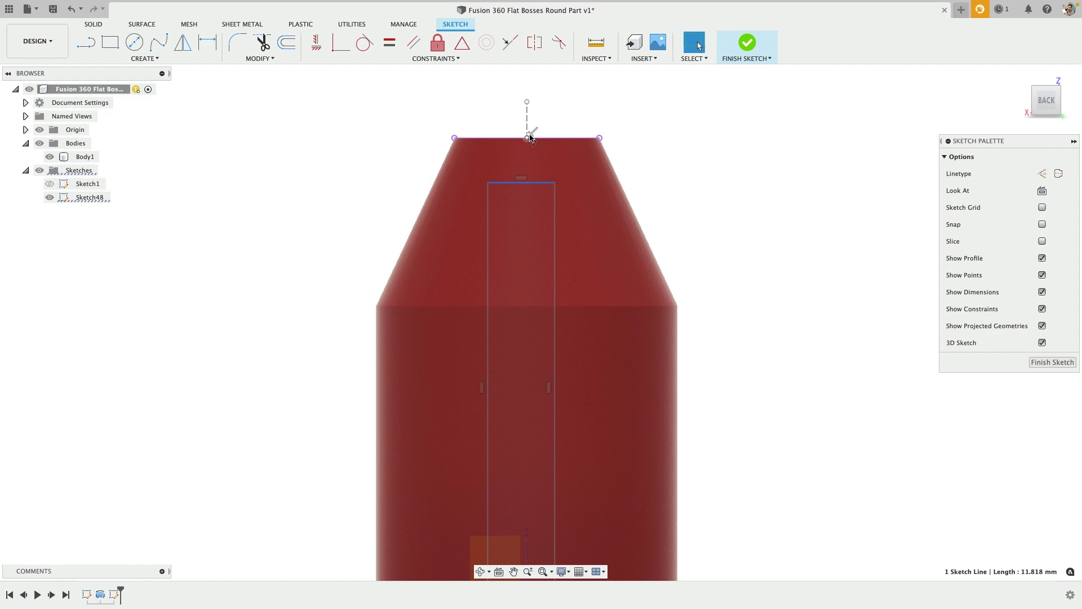
pyautogui.rightClick(529, 140)
pyautogui.click(531, 260)
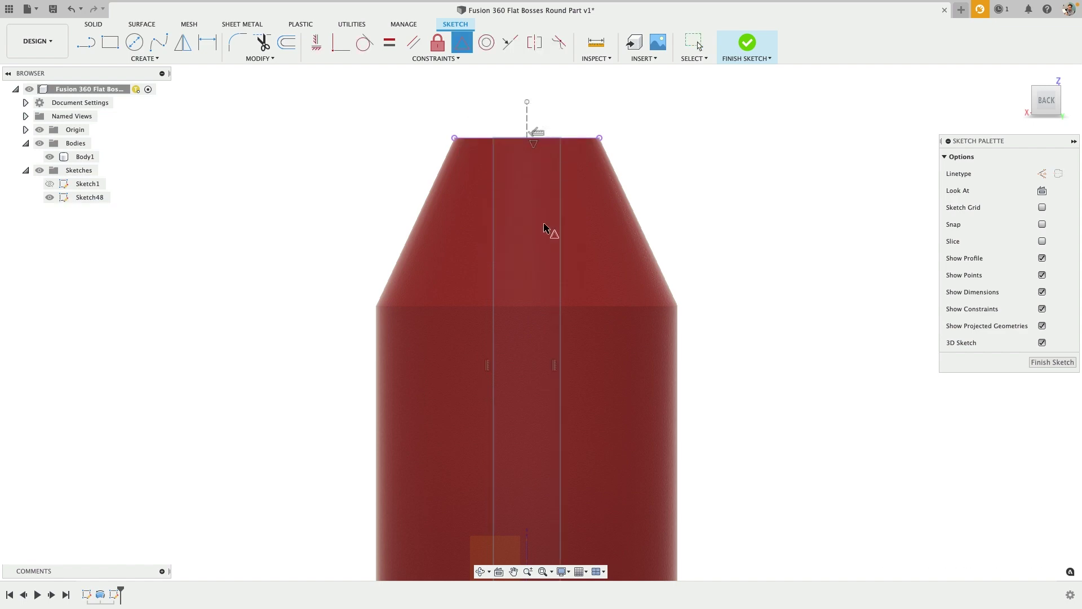
pyautogui.scroll(-5, 686, 285)
pyautogui.keyDown('shift'); pyautogui.moveTo(708, 253); pyautogui.dragTo(694, 302, button='middle'); pyautogui.keyUp('shift')
pyautogui.press('Escape')
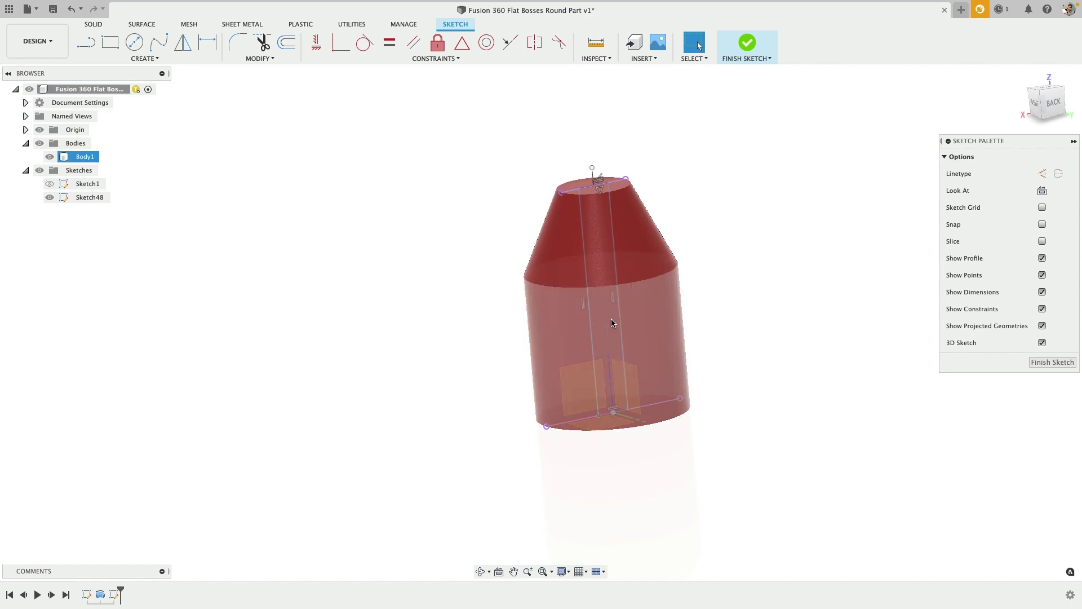
pyautogui.click(747, 48)
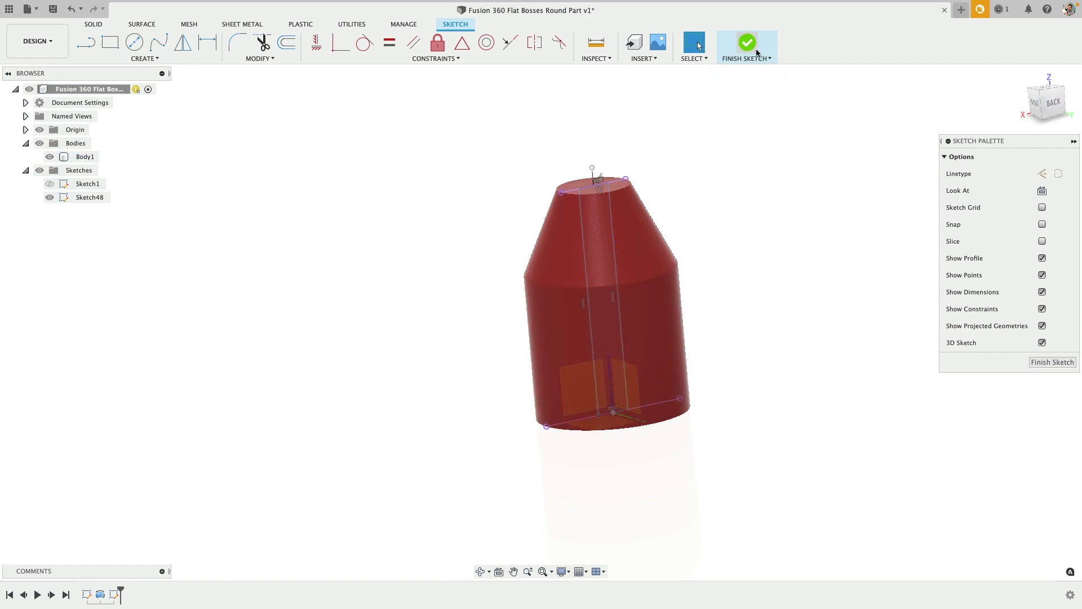
# Step: Sketch on the YZ plane a vertical line about 57 mm long beside the body, continuing in a slanted line up past the cone's top
pyautogui.click(1024, 109)
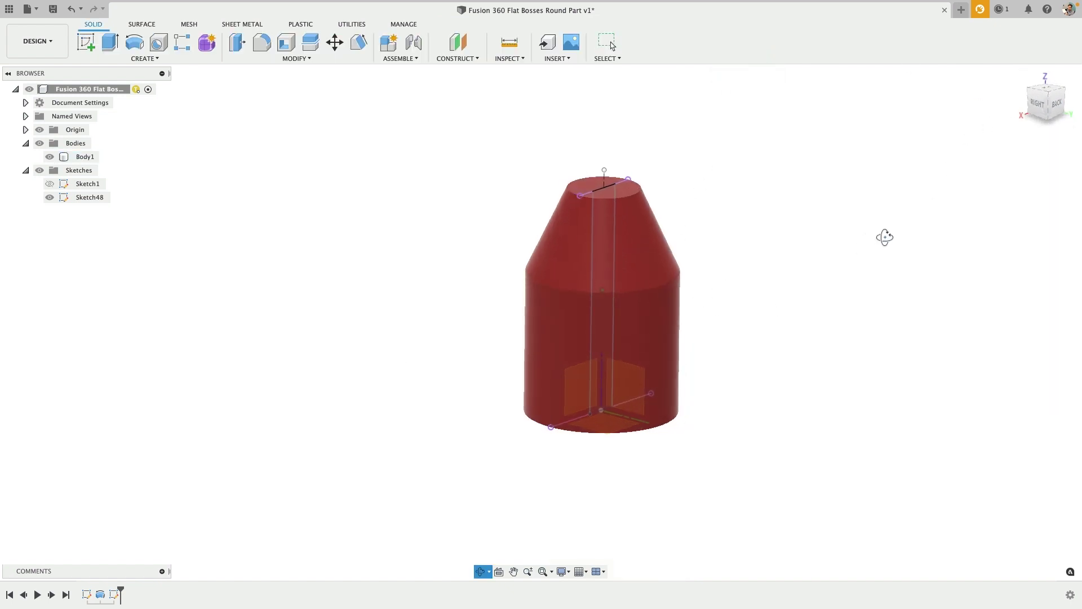
pyautogui.click(628, 367)
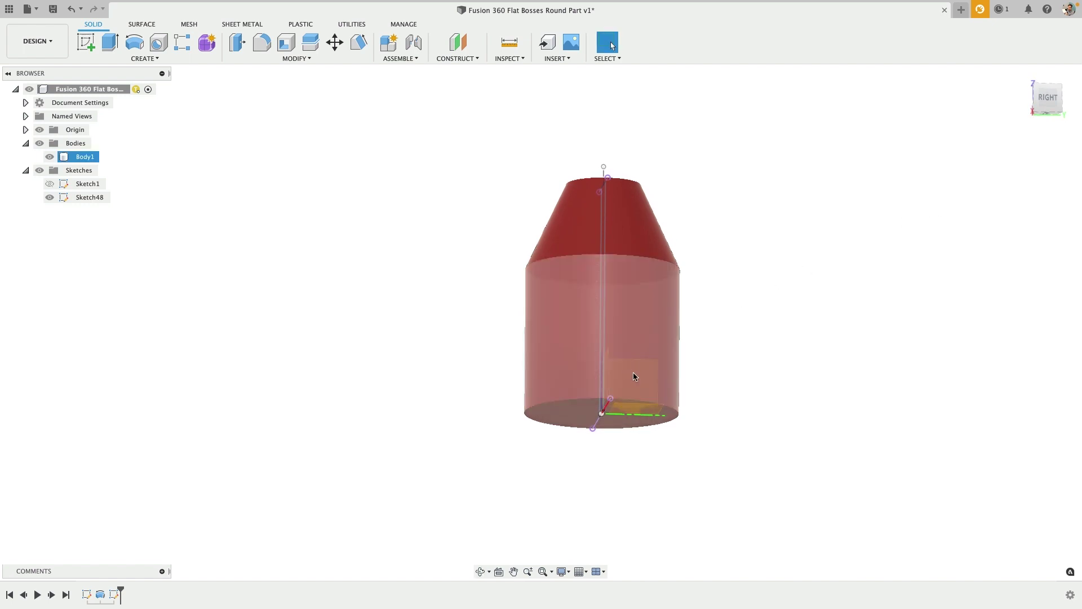
pyautogui.click(633, 372)
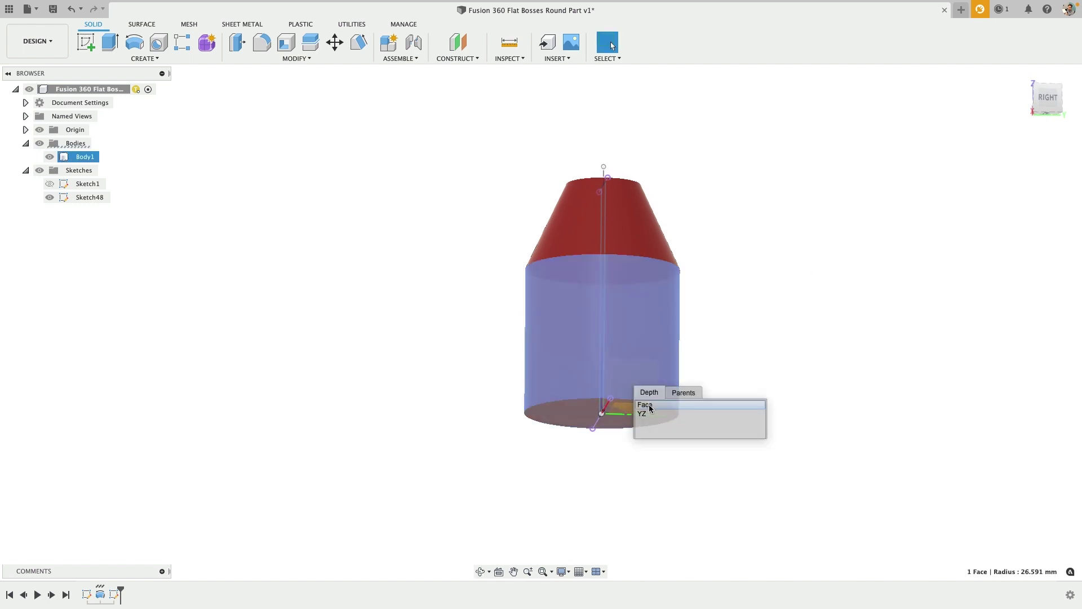
pyautogui.click(651, 413)
pyautogui.click(77, 45)
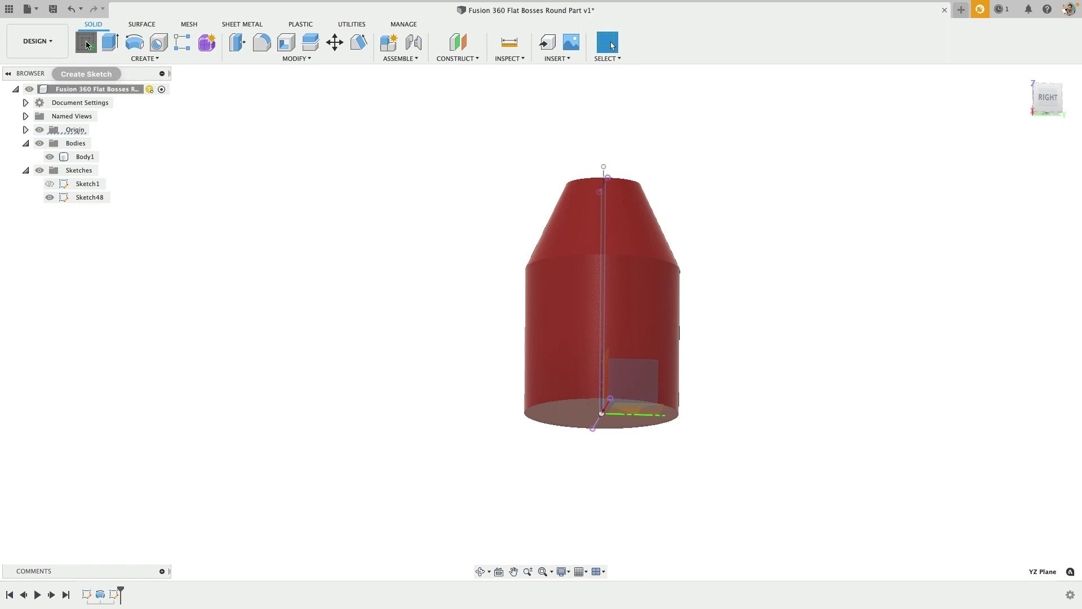
pyautogui.click(86, 42)
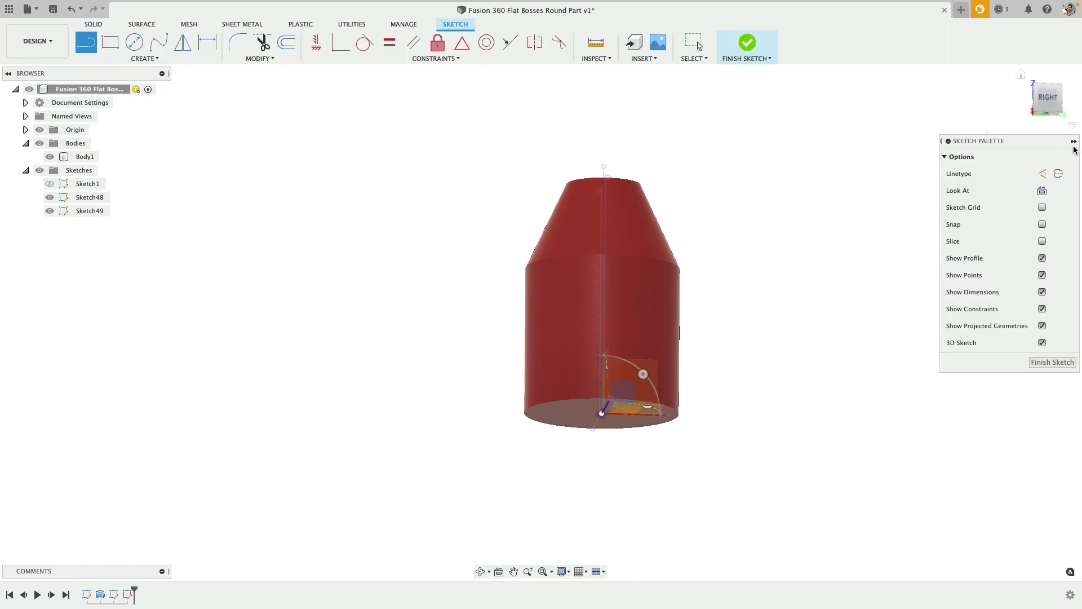
pyautogui.click(1041, 196)
pyautogui.click(652, 557)
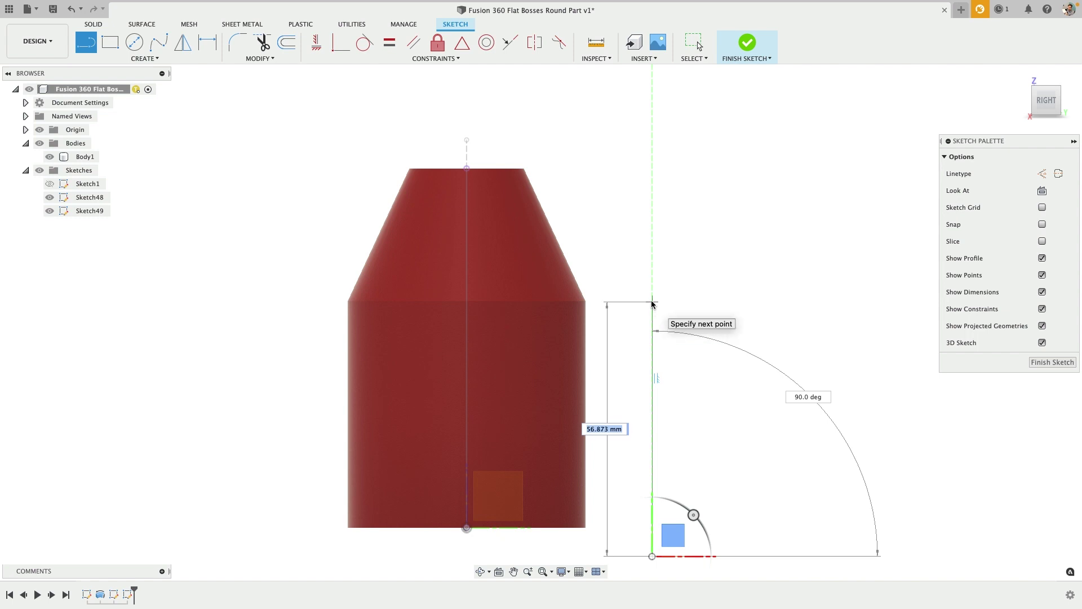
pyautogui.click(652, 303)
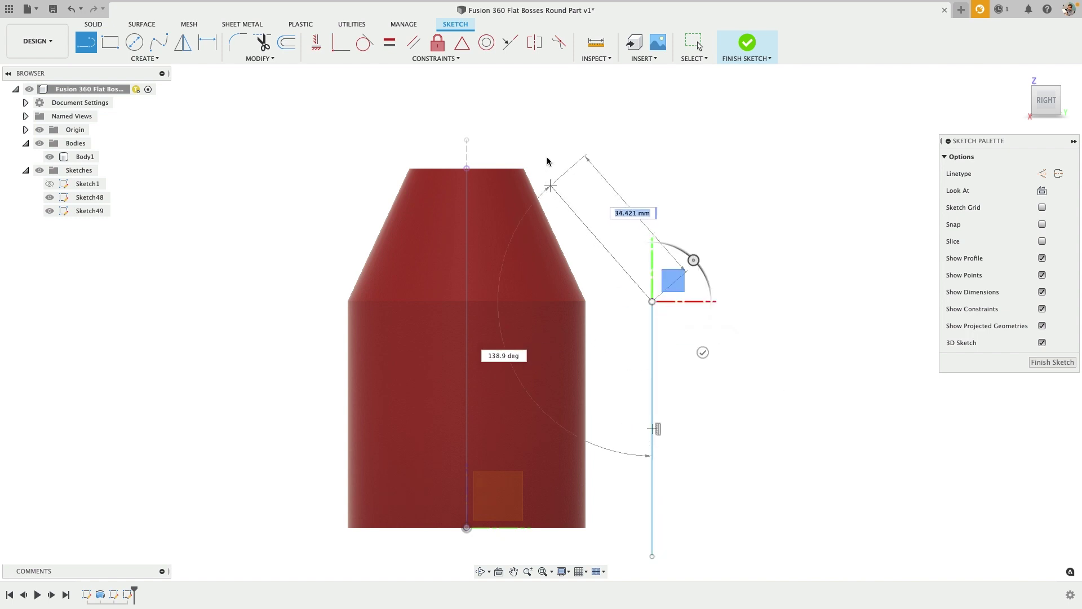
pyautogui.click(540, 97)
pyautogui.press('Escape')
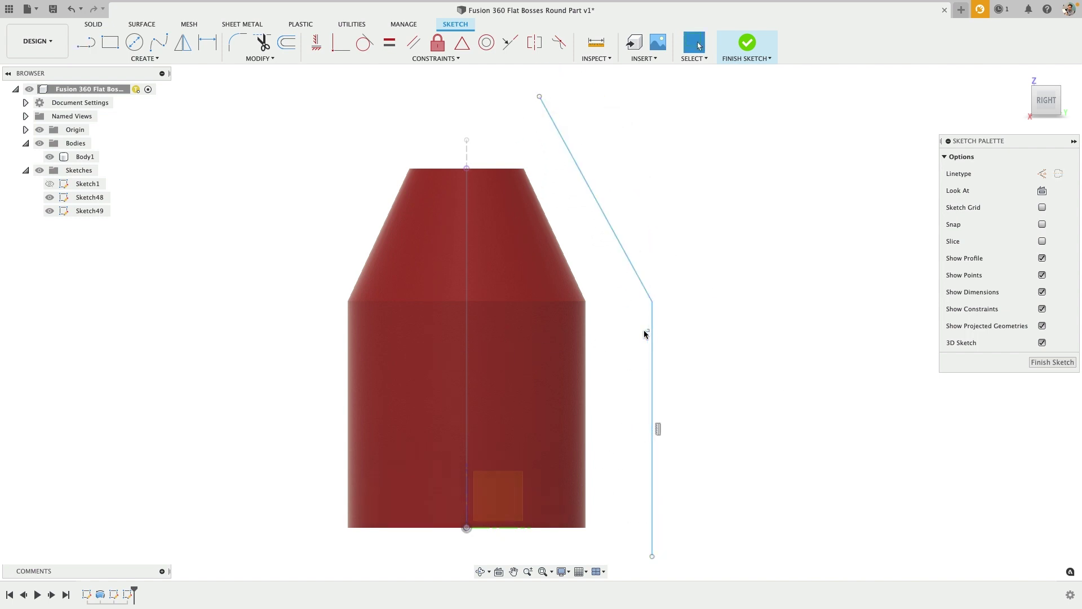
# Step: Move the vertical line closer to the body and align the bend point with the height of the cone's base
pyautogui.moveTo(652, 335); pyautogui.dragTo(631, 343)
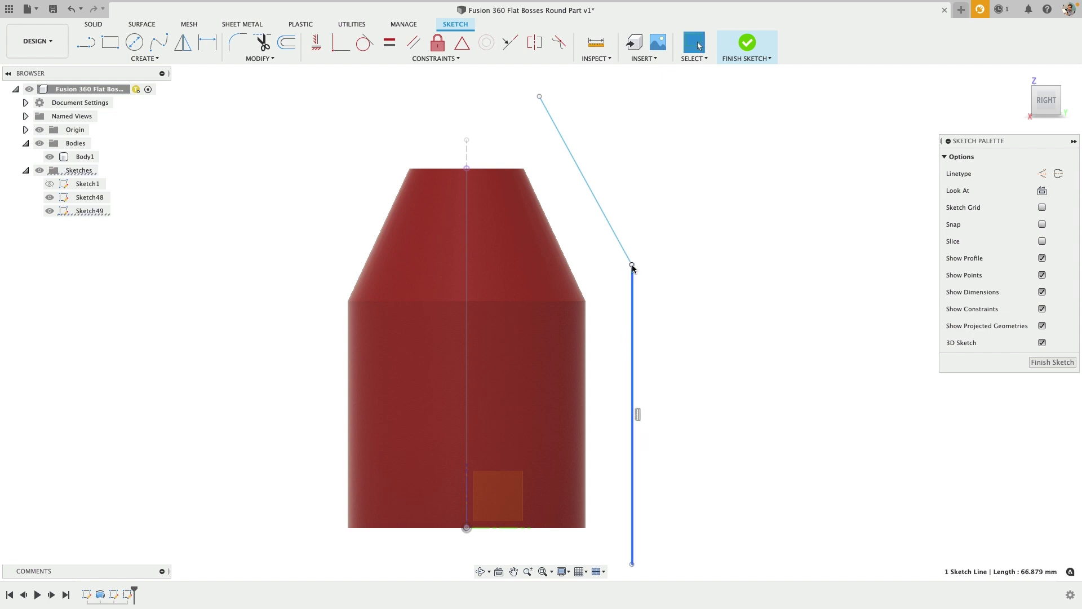
pyautogui.moveTo(631, 266)
pyautogui.mouseDown()
pyautogui.moveTo(635, 302)
pyautogui.moveTo(621, 304)
pyautogui.mouseUp()
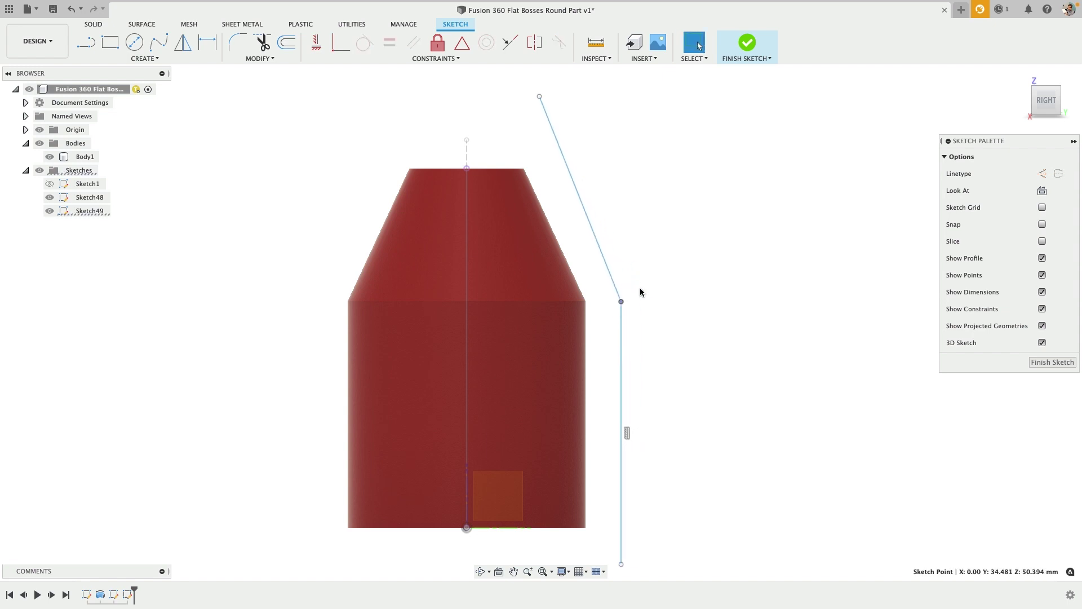
pyautogui.scroll(-3, 654, 291)
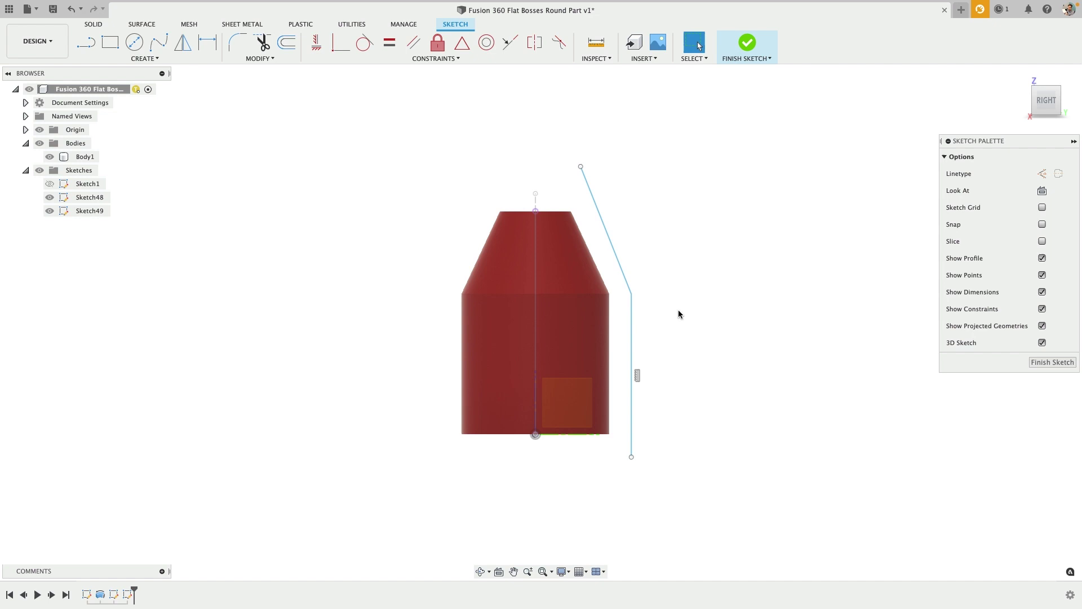
pyautogui.write('sru')
pyautogui.press('BackSpace')
pyautogui.press('BackSpace')
pyautogui.write('surface')
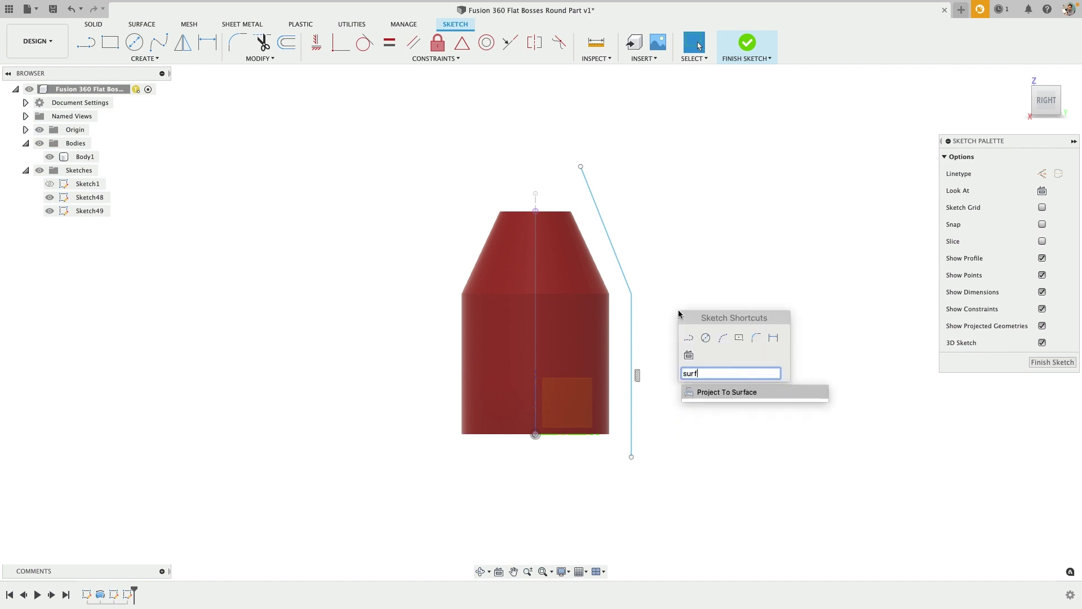
pyautogui.press('BackSpace')
pyautogui.press('BackSpace')
pyautogui.press('BackSpace')
pyautogui.press('BackSpace')
pyautogui.press('BackSpace')
pyautogui.press('BackSpace')
pyautogui.press('BackSpace')
# Step: Extrude the bent line chain as a surface, symmetrically with a 53 mm distance, as a new body
pyautogui.write('extr')
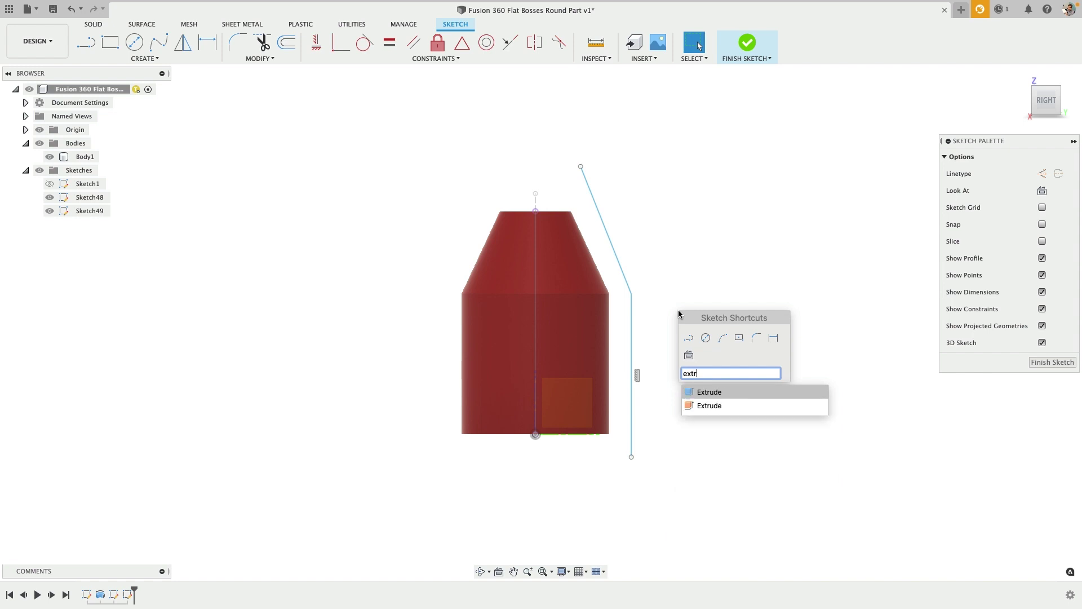
pyautogui.click(730, 406)
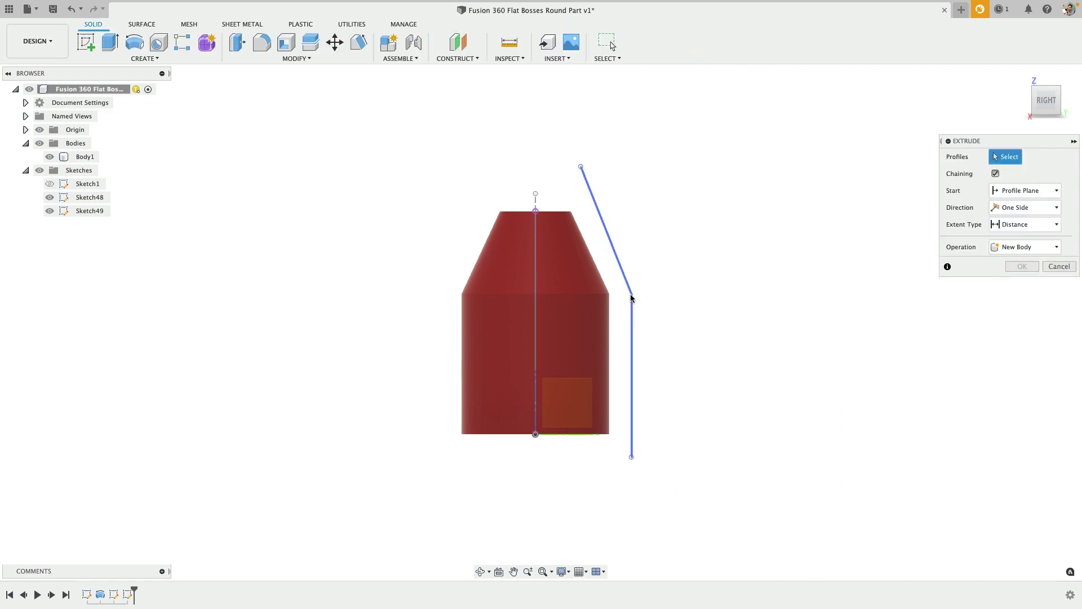
pyautogui.moveTo(612, 345); pyautogui.dragTo(731, 311)
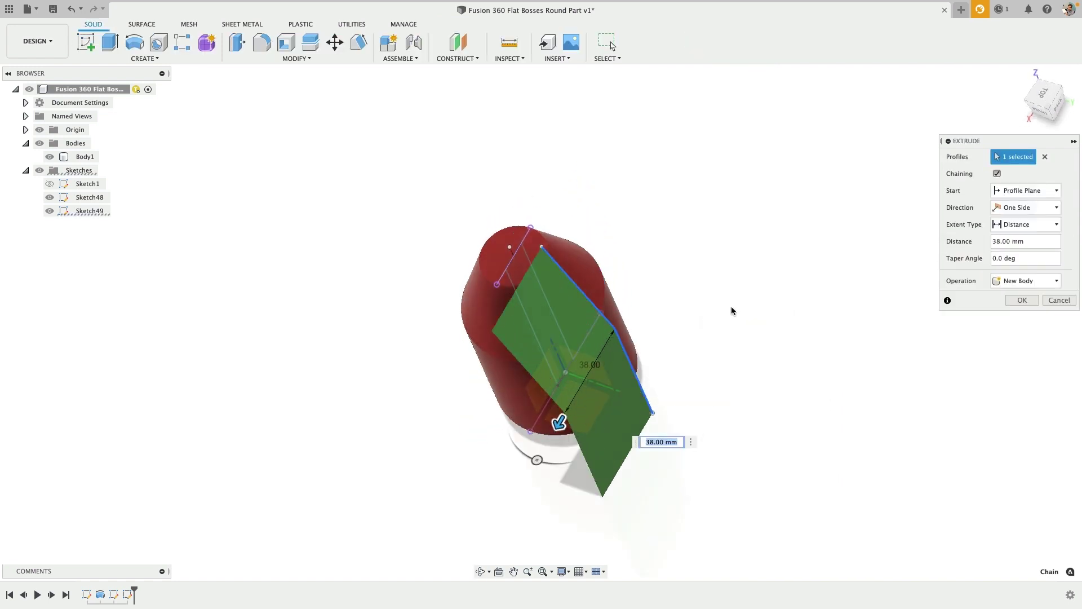
pyautogui.click(1030, 207)
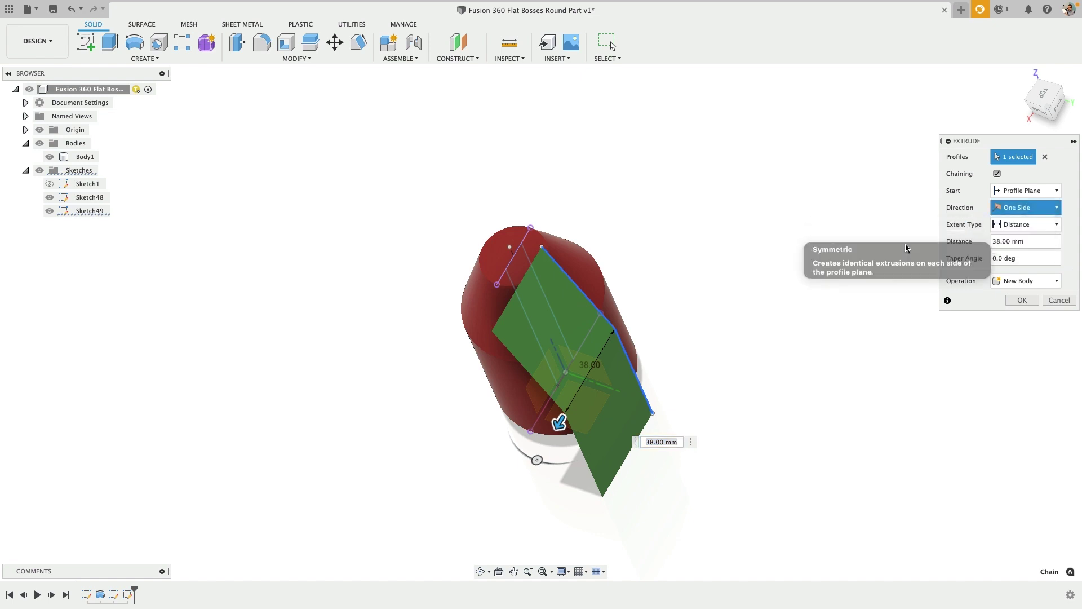
pyautogui.click(1021, 245)
pyautogui.moveTo(672, 235); pyautogui.dragTo(705, 203)
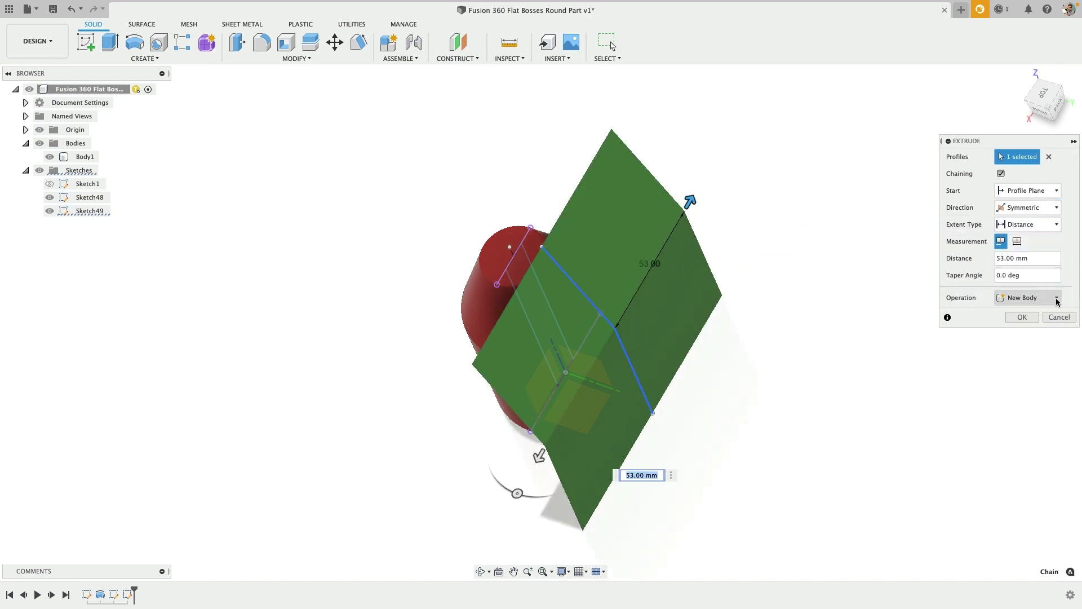
pyautogui.click(1021, 317)
# Step: Extrude the narrow rectangle profile 61 mm through the bent surface, with the operation set to Join
pyautogui.keyDown('shift'); pyautogui.moveTo(647, 292); pyautogui.dragTo(544, 287, button='middle'); pyautogui.keyUp('shift')
pyautogui.scroll(3, 626, 285)
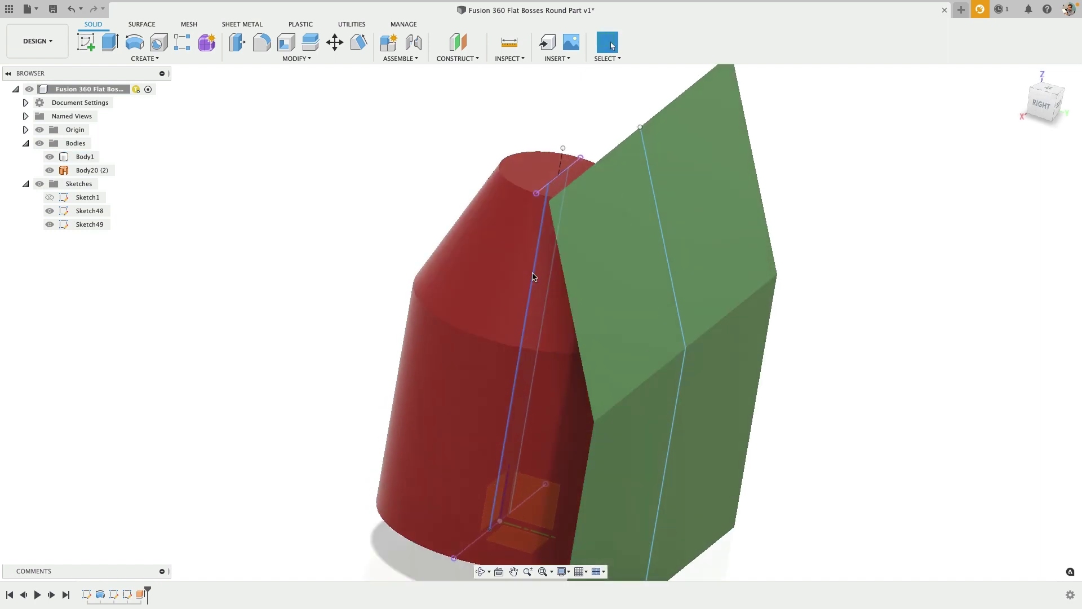
pyautogui.click(544, 286)
pyautogui.press('e')
pyautogui.click(536, 350)
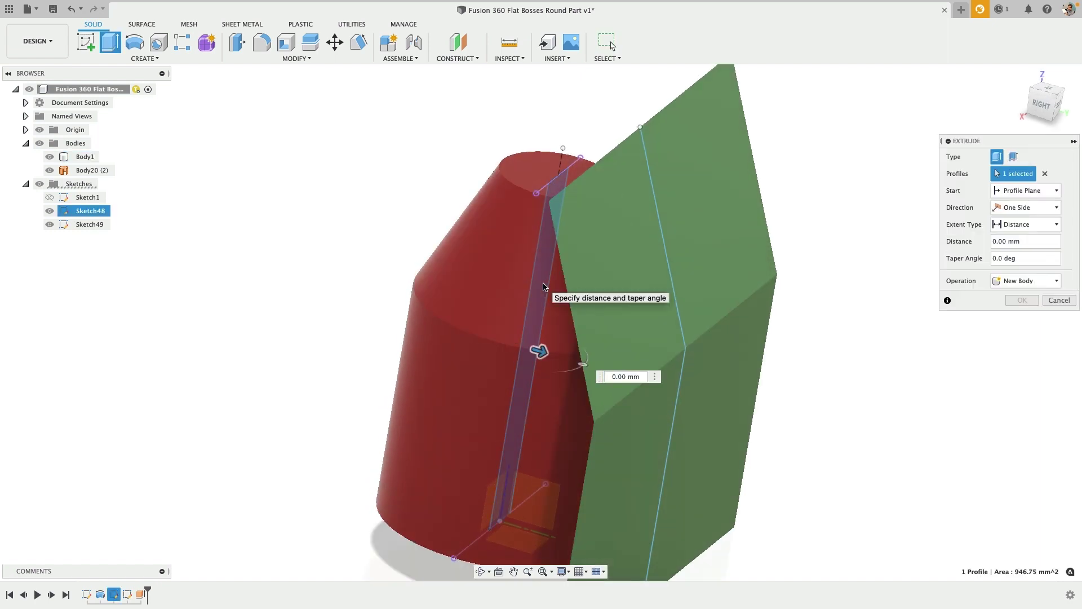
pyautogui.moveTo(545, 355); pyautogui.dragTo(802, 428)
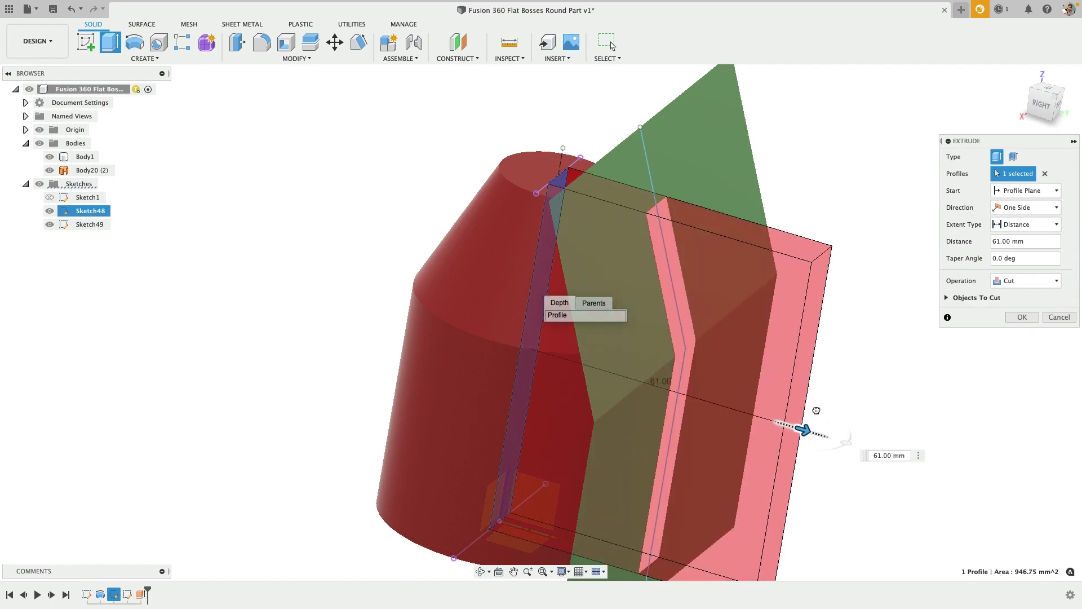
pyautogui.keyDown('shift'); pyautogui.moveTo(802, 428); pyautogui.dragTo(853, 417, button='middle'); pyautogui.keyUp('shift')
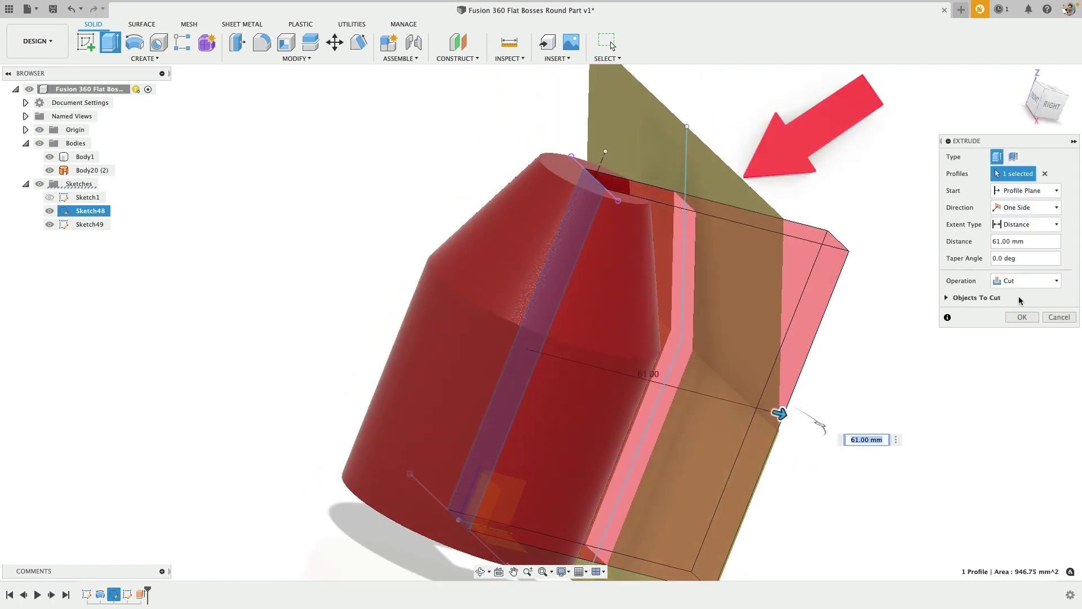
pyautogui.click(1021, 280)
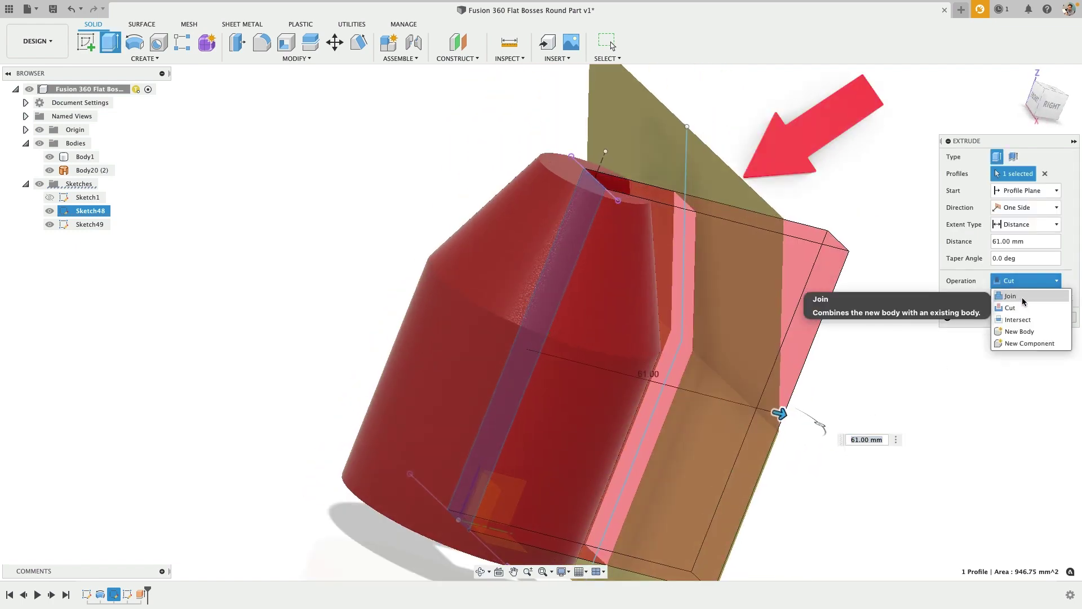
pyautogui.click(1021, 296)
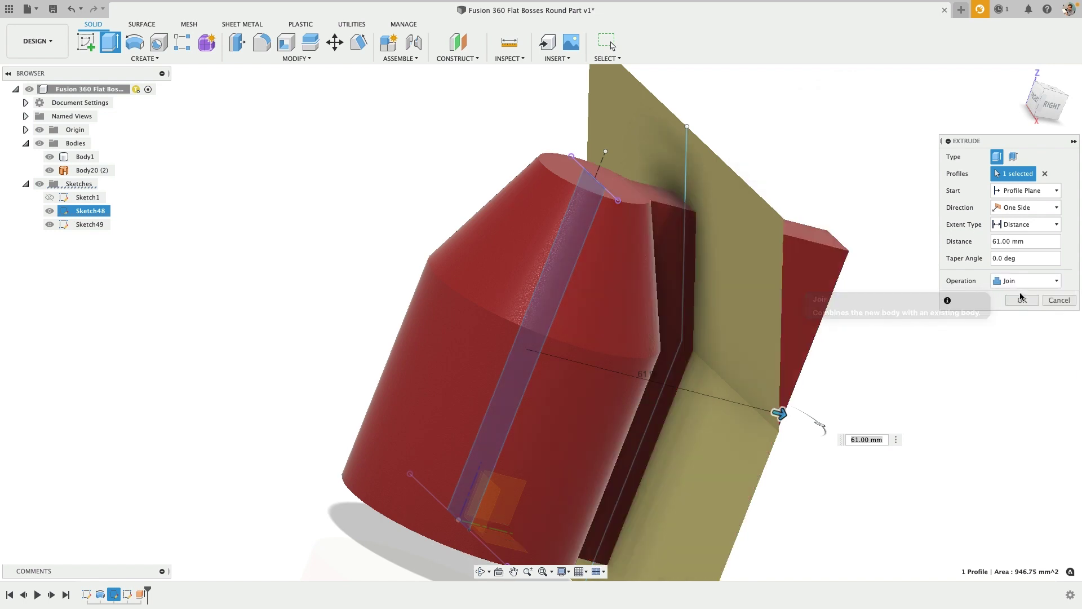
# Step: Change the extrusion's extent to the bent surface as target object, extend it to adjacent faces, and finish the extrusion
pyautogui.click(1026, 225)
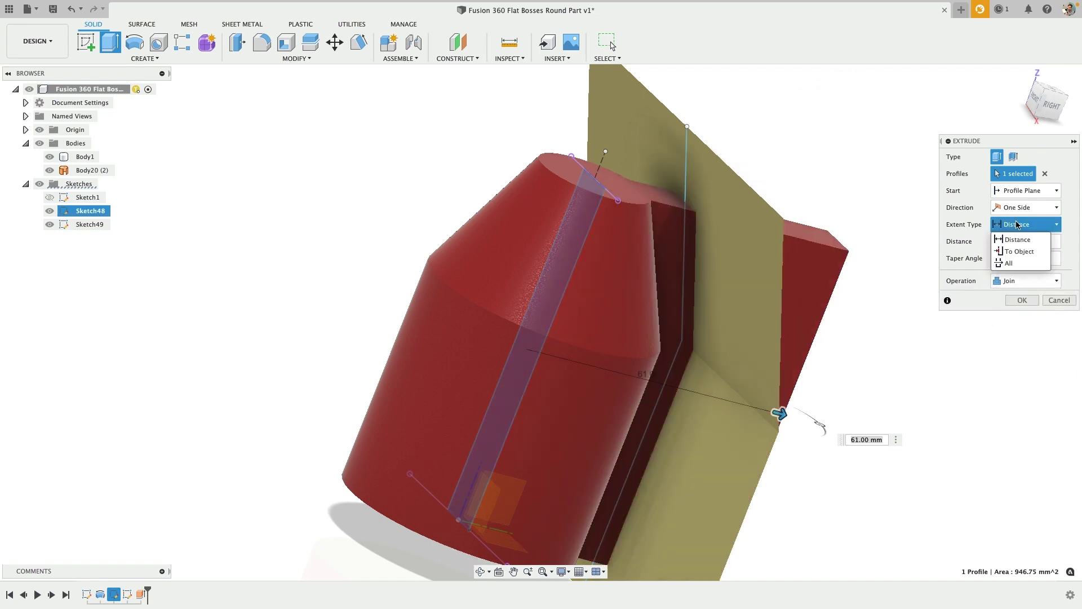
pyautogui.click(1020, 254)
pyautogui.click(722, 296)
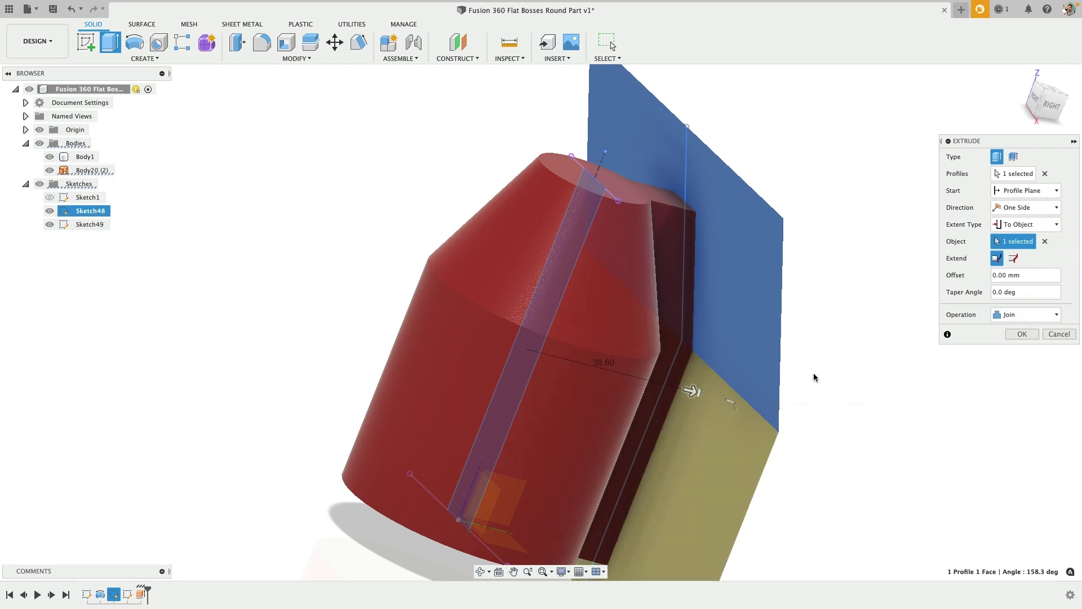
pyautogui.keyDown('shift'); pyautogui.moveTo(814, 377); pyautogui.dragTo(699, 376, button='middle'); pyautogui.keyUp('shift')
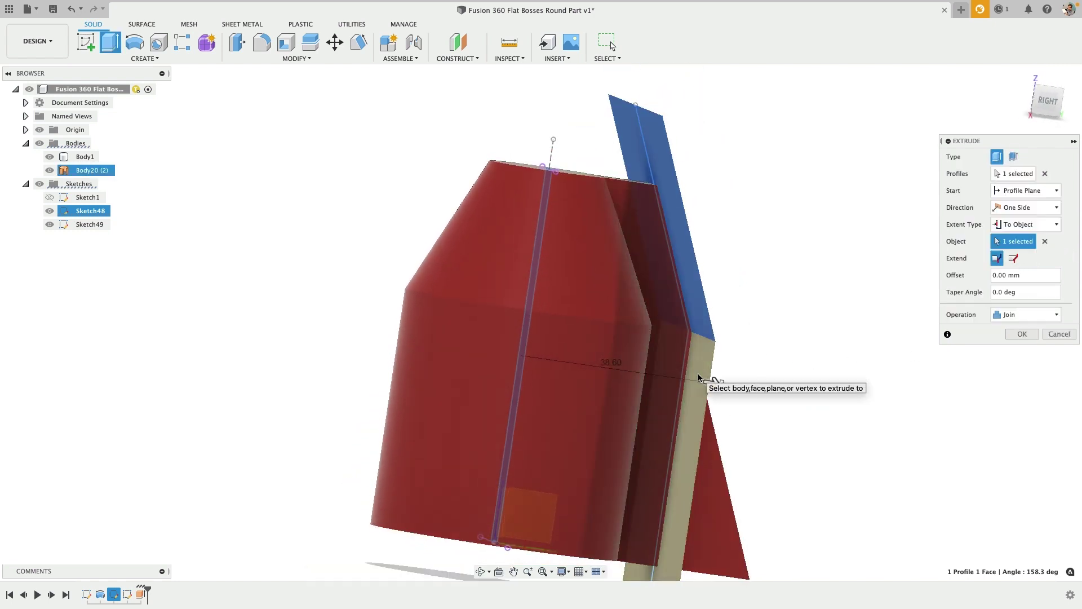
pyautogui.click(1013, 257)
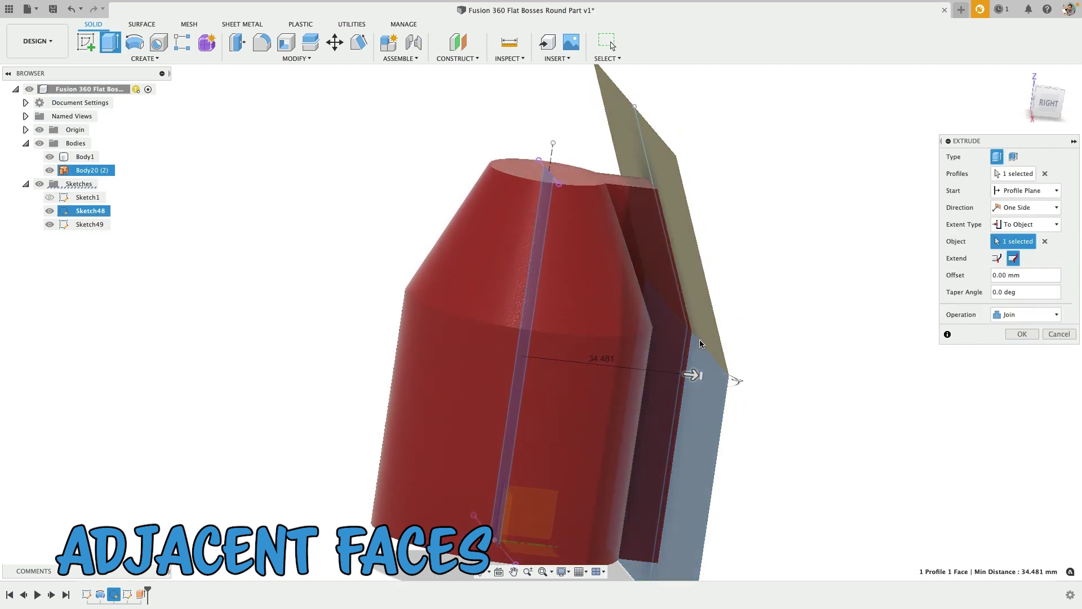
pyautogui.click(1018, 333)
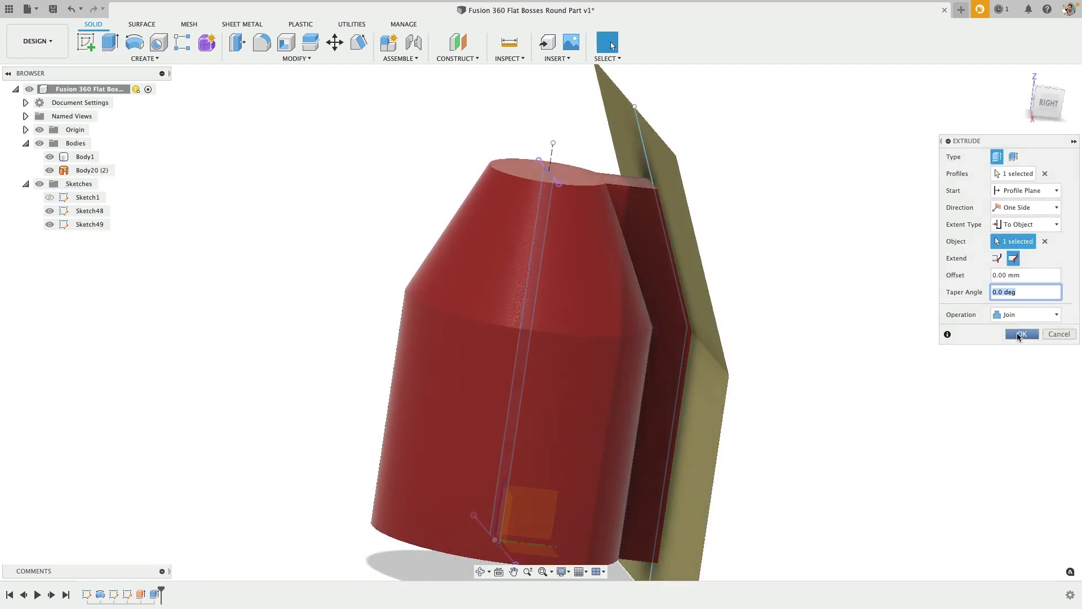
# Step: Hide the bent surface body and view the joined boss from its flat side
pyautogui.click(49, 170)
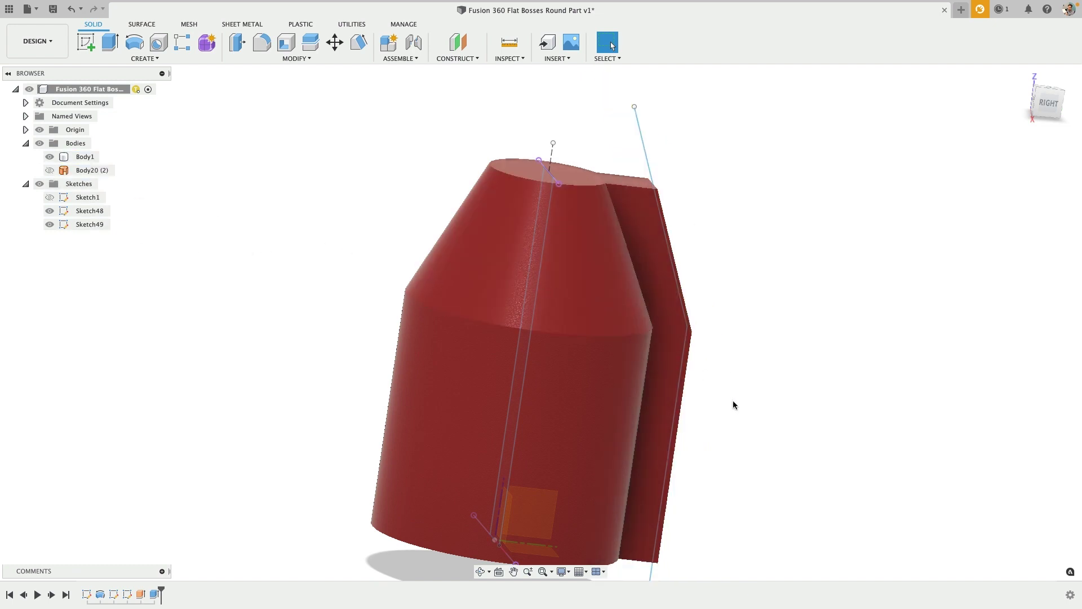
pyautogui.click(1021, 74)
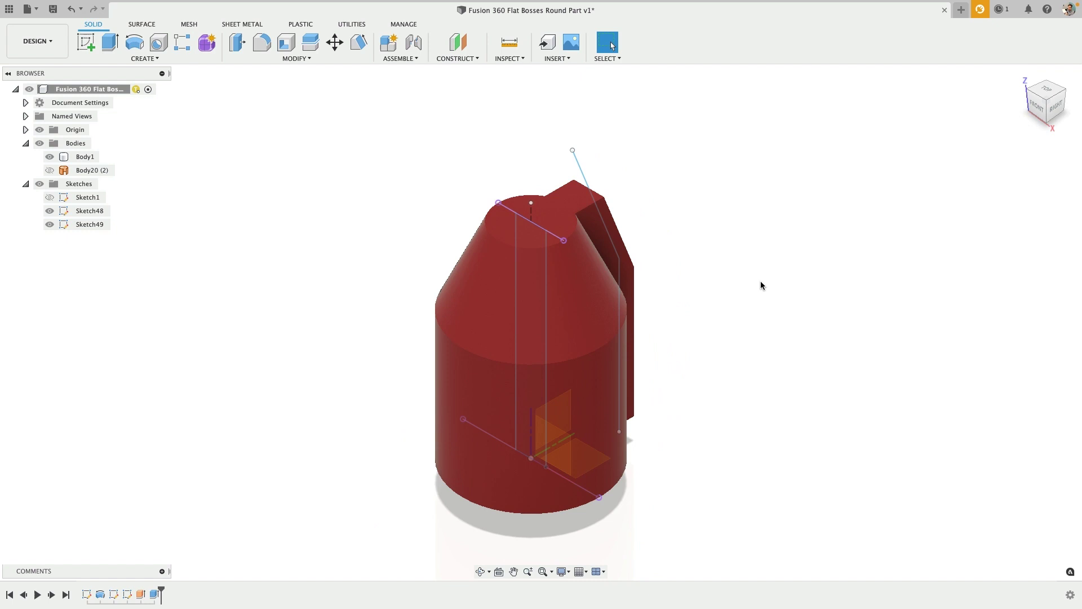
pyautogui.keyDown('shift'); pyautogui.moveTo(760, 280); pyautogui.dragTo(710, 293, button='middle'); pyautogui.keyUp('shift')
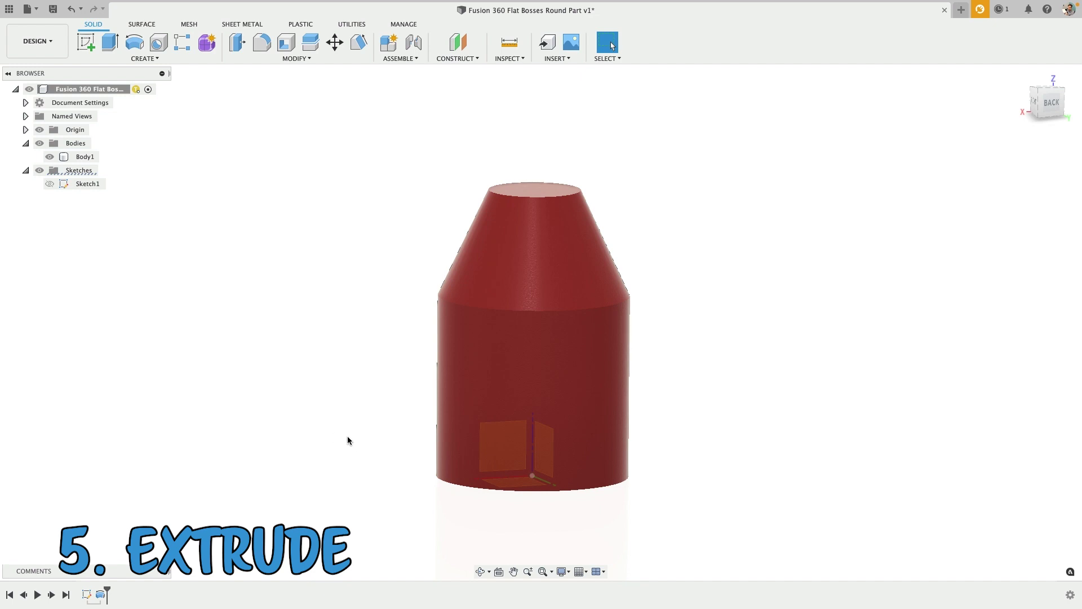
# Step: Create a sketch on the vertical YZ origin plane of the plain round body and view it straight on
pyautogui.keyDown('shift'); pyautogui.moveTo(355, 433); pyautogui.dragTo(505, 463, button='middle'); pyautogui.keyUp('shift')
pyautogui.click(505, 463)
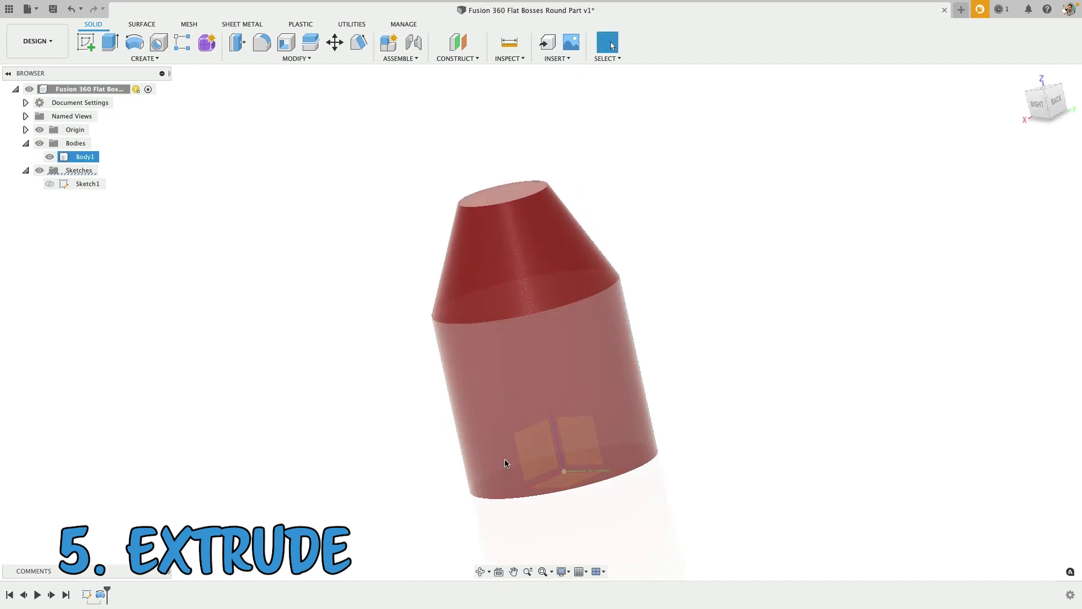
pyautogui.click(590, 432)
pyautogui.click(89, 46)
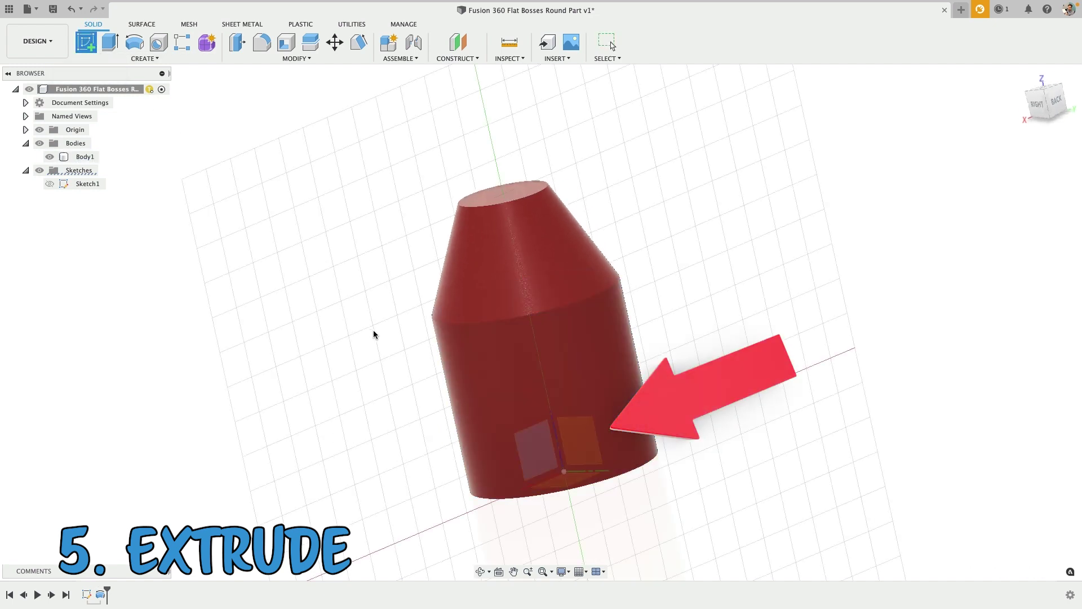
pyautogui.click(572, 438)
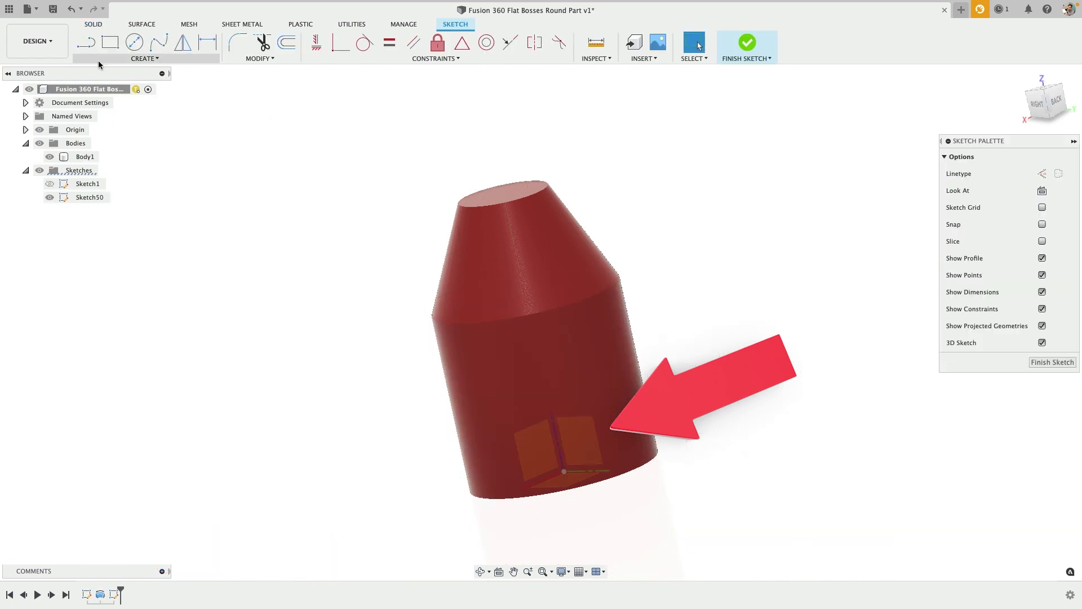
pyautogui.click(1048, 192)
# Step: Project the conical and cylindrical faces into the sketch using the specified-entities filter
pyautogui.press('p')
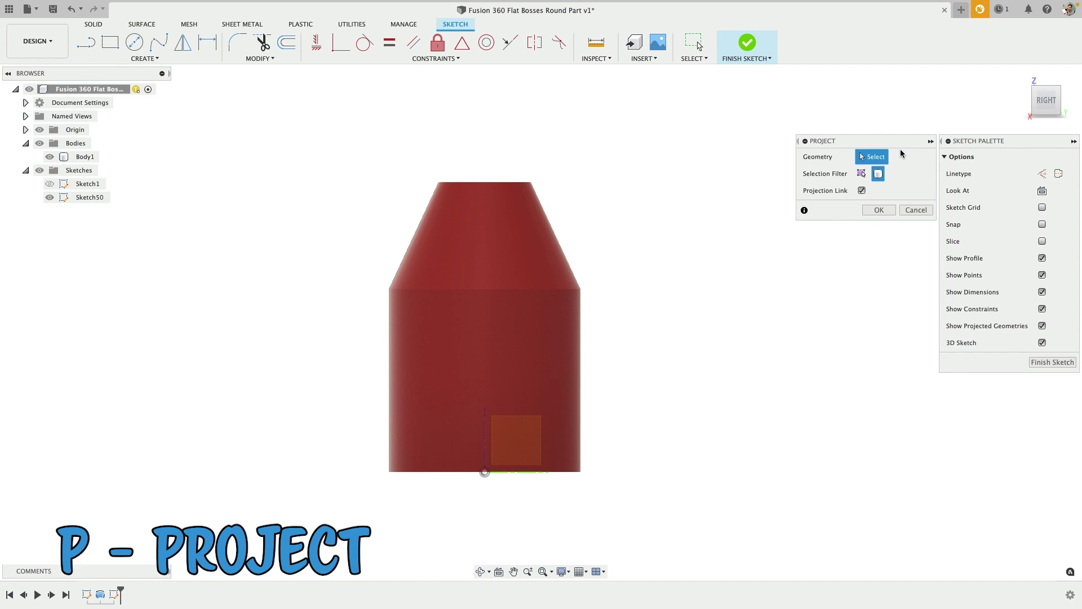
pyautogui.click(545, 219)
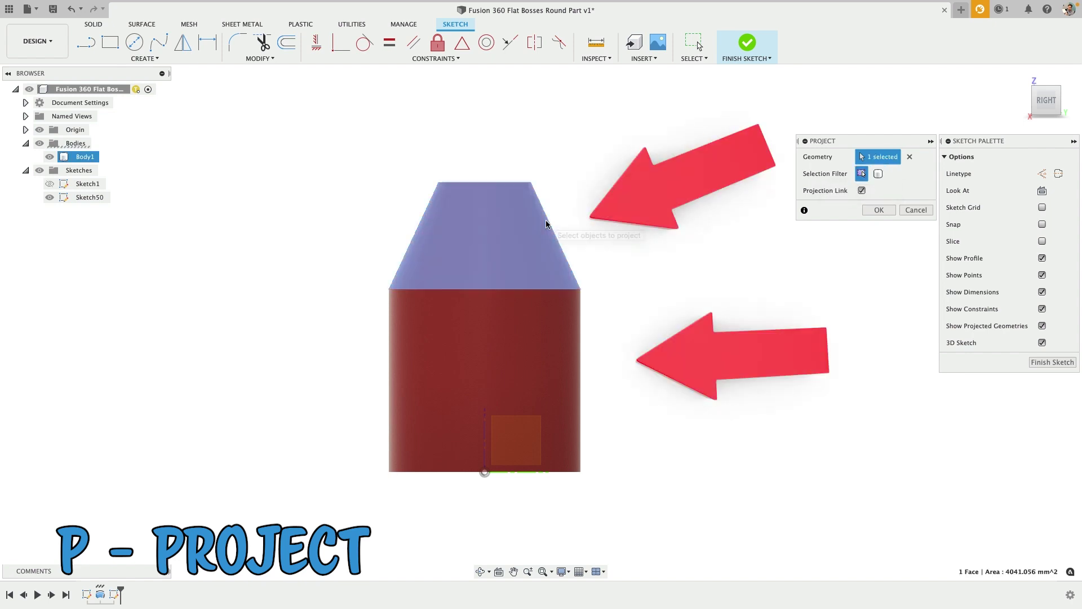
pyautogui.click(553, 344)
pyautogui.click(878, 210)
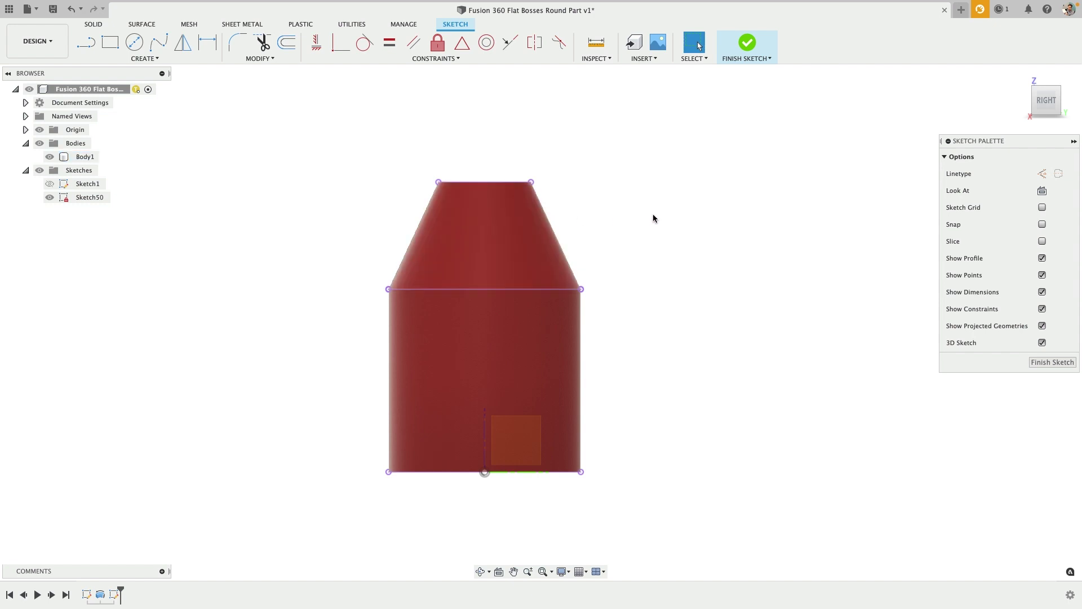
# Step: Project the whole body's silhouette into the sketch using the bodies filter
pyautogui.press('p')
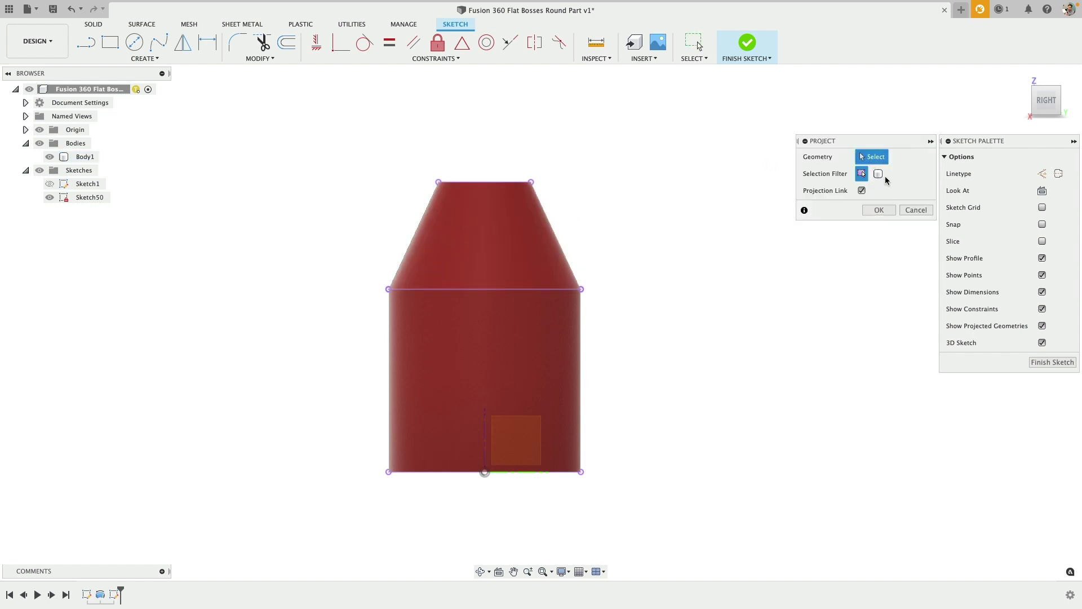
pyautogui.click(510, 239)
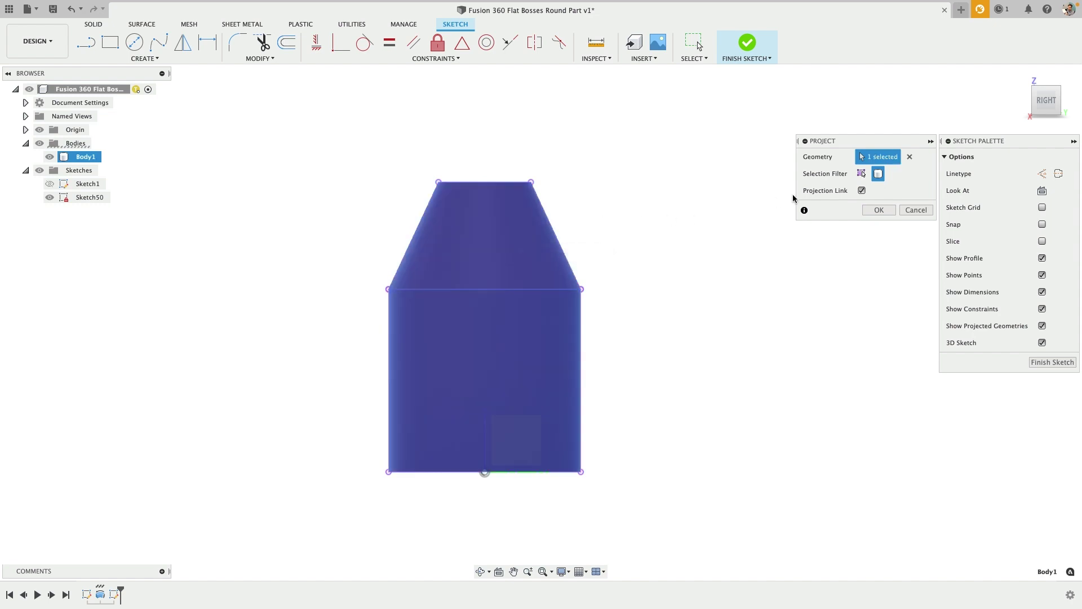
pyautogui.click(886, 210)
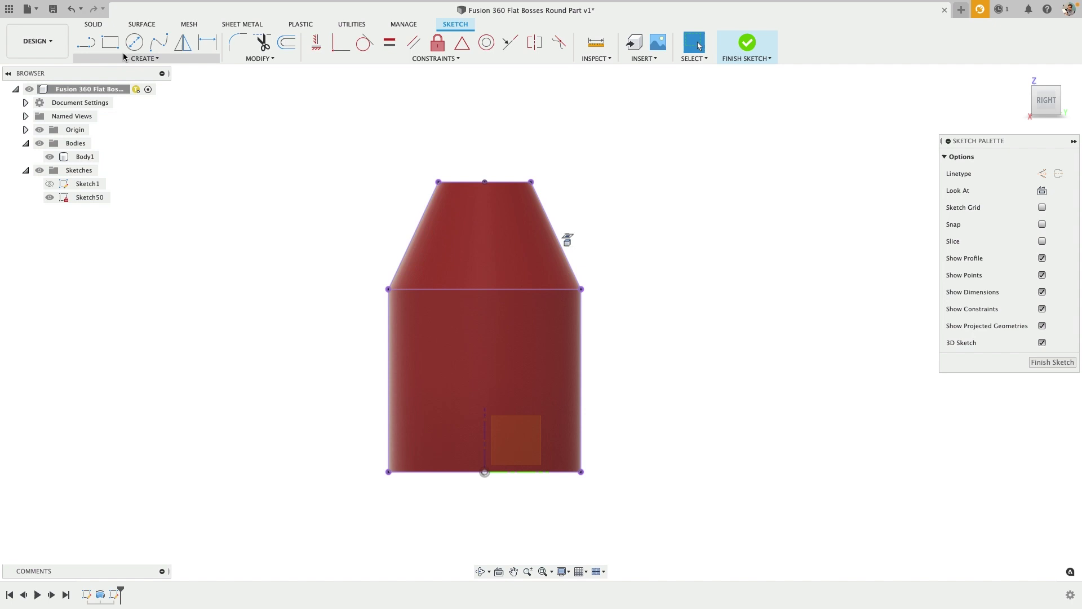
# Step: Draw a line chain from the body's top edge outward past the cone, straight down to base level, and back inside the body
pyautogui.click(85, 42)
pyautogui.click(485, 472)
pyautogui.scroll(3, 550, 479)
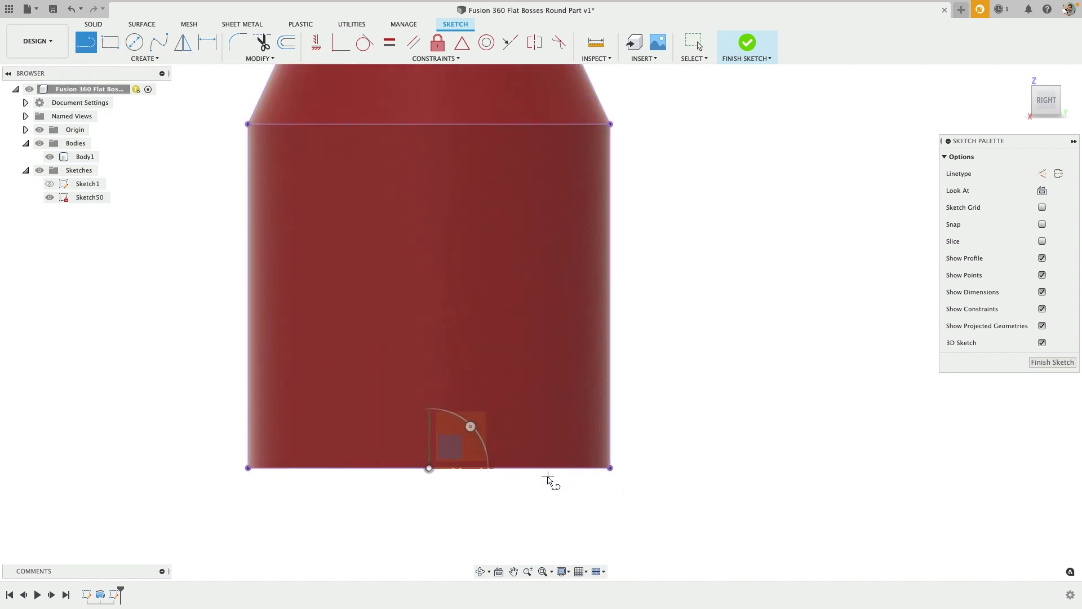
pyautogui.scroll(-3, 537, 452)
pyautogui.click(499, 149)
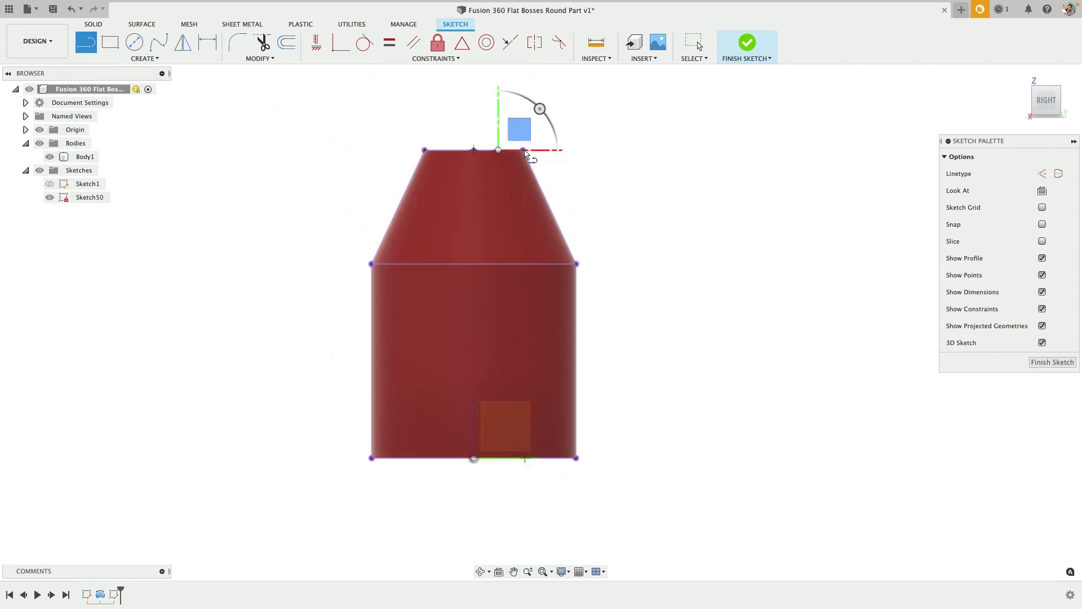
pyautogui.click(615, 150)
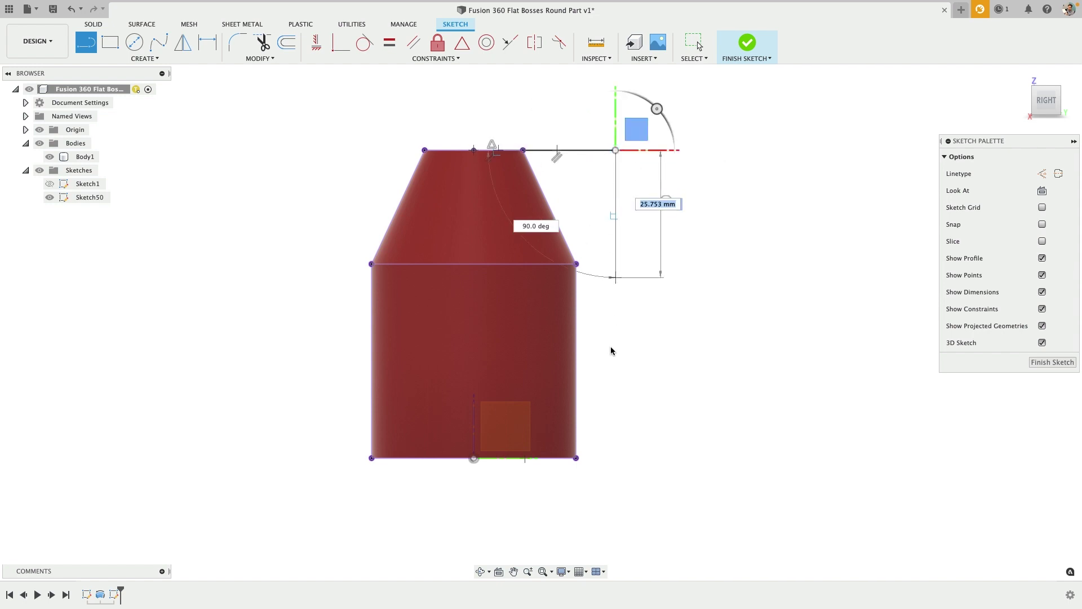
pyautogui.click(617, 458)
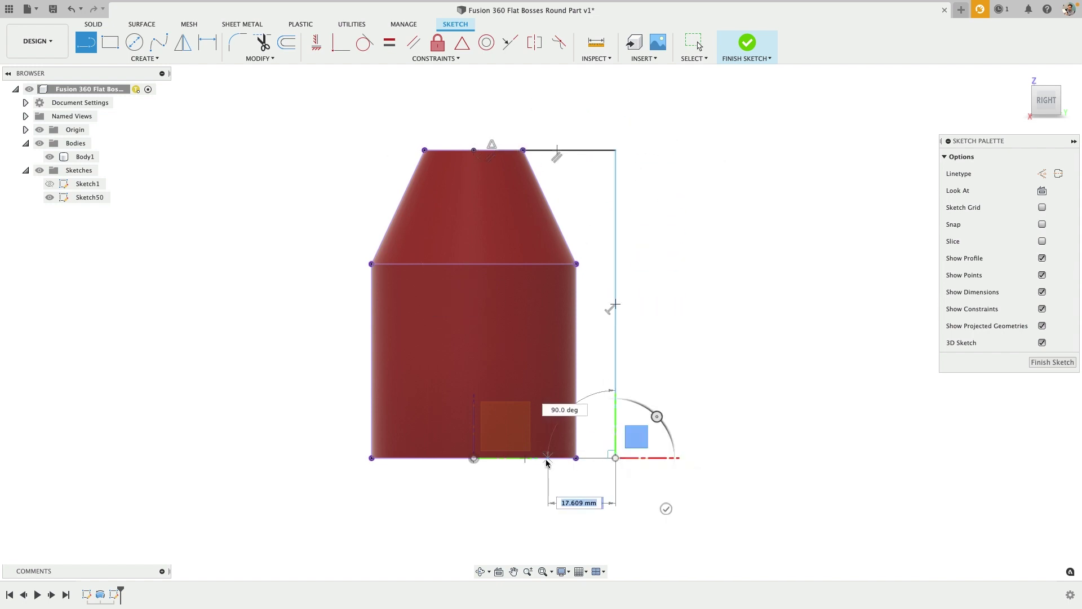
pyautogui.click(512, 457)
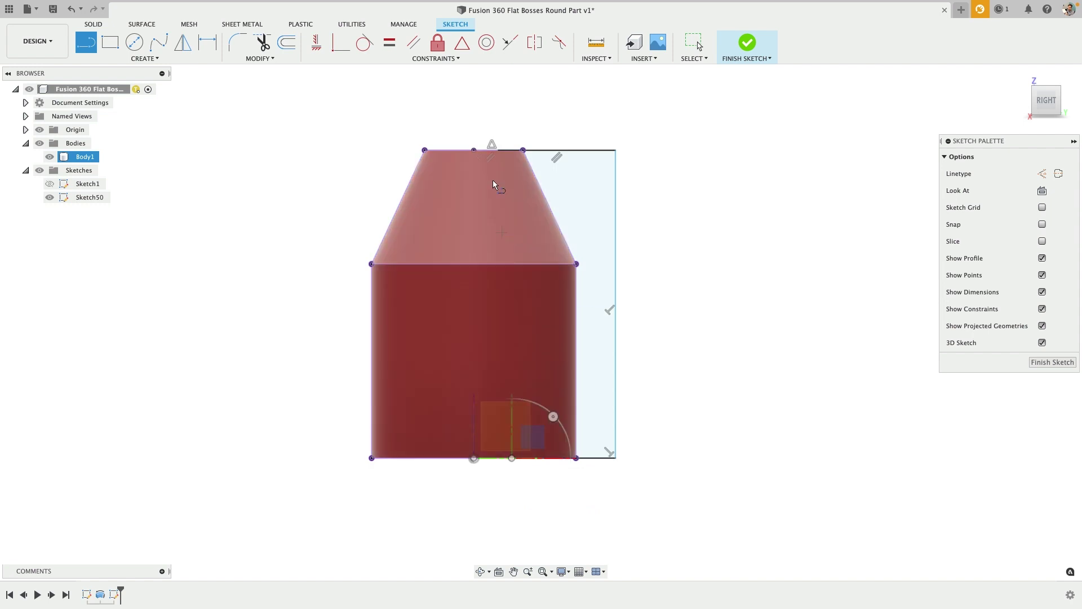
# Step: Close the profile inside the body with a line about 80 mm long and constrain it vertical
pyautogui.click(496, 149)
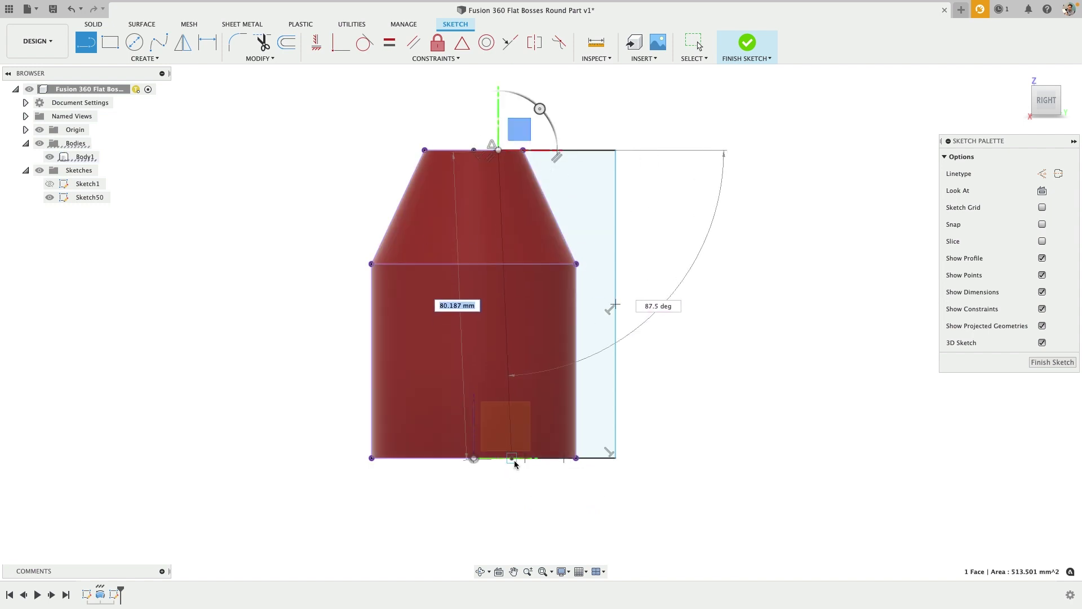
pyautogui.click(512, 457)
pyautogui.press('Escape')
pyautogui.rightClick(510, 367)
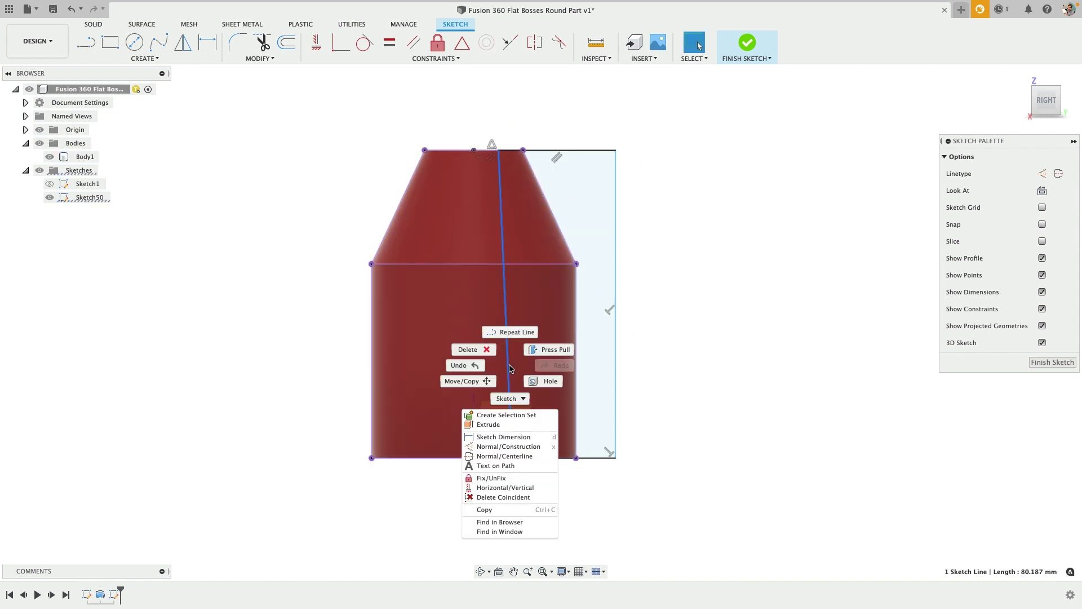
pyautogui.click(510, 487)
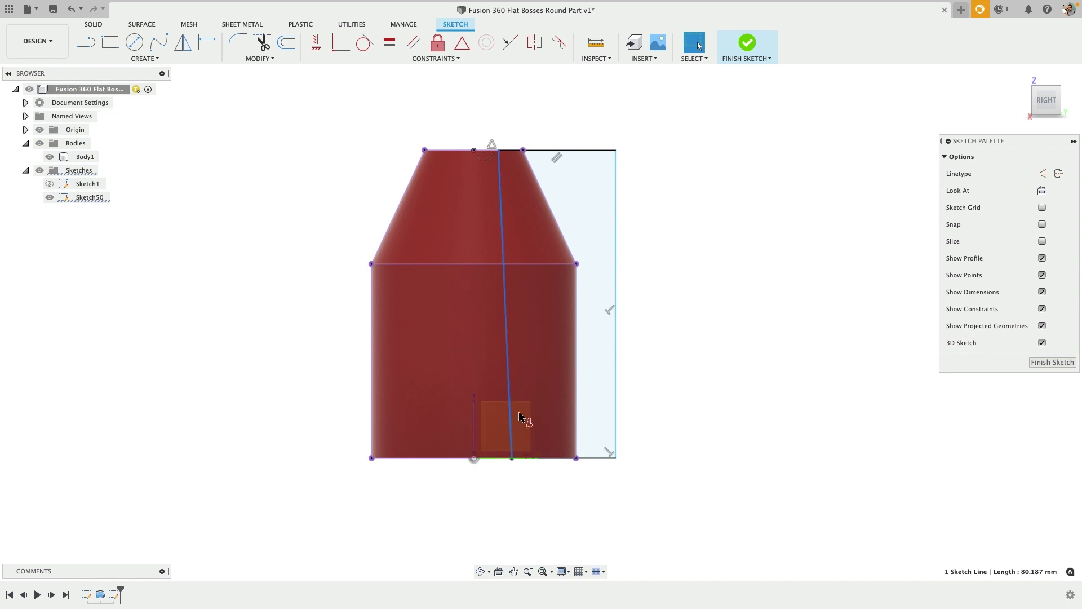
# Step: Replace the outer vertical line with a slanted line alongside the cone, continuing in a vertical line down to the bottom line
pyautogui.click(615, 186)
pyautogui.press('Delete')
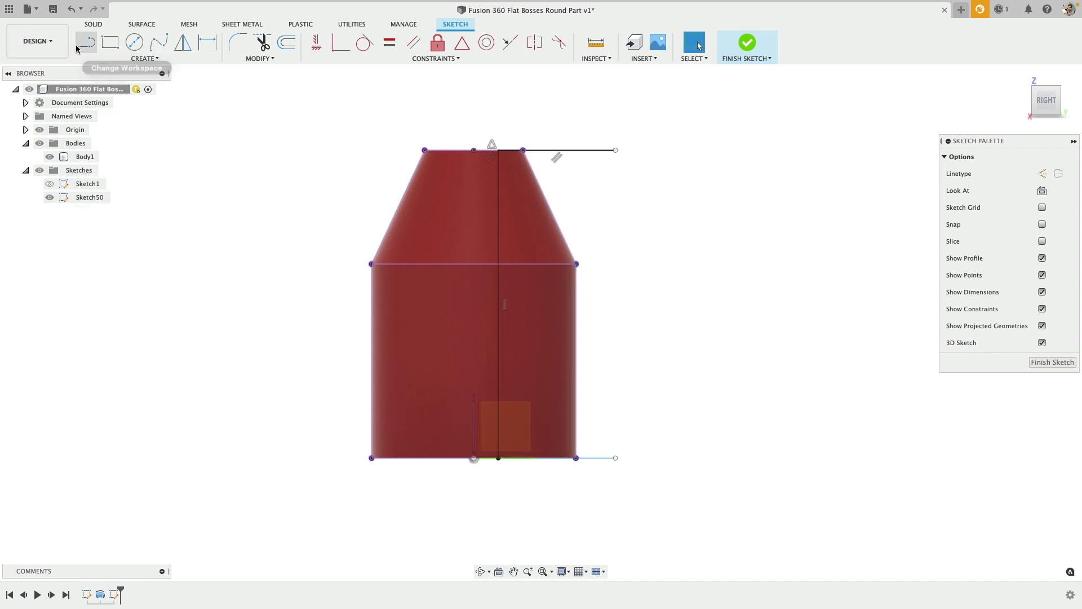
pyautogui.press('l')
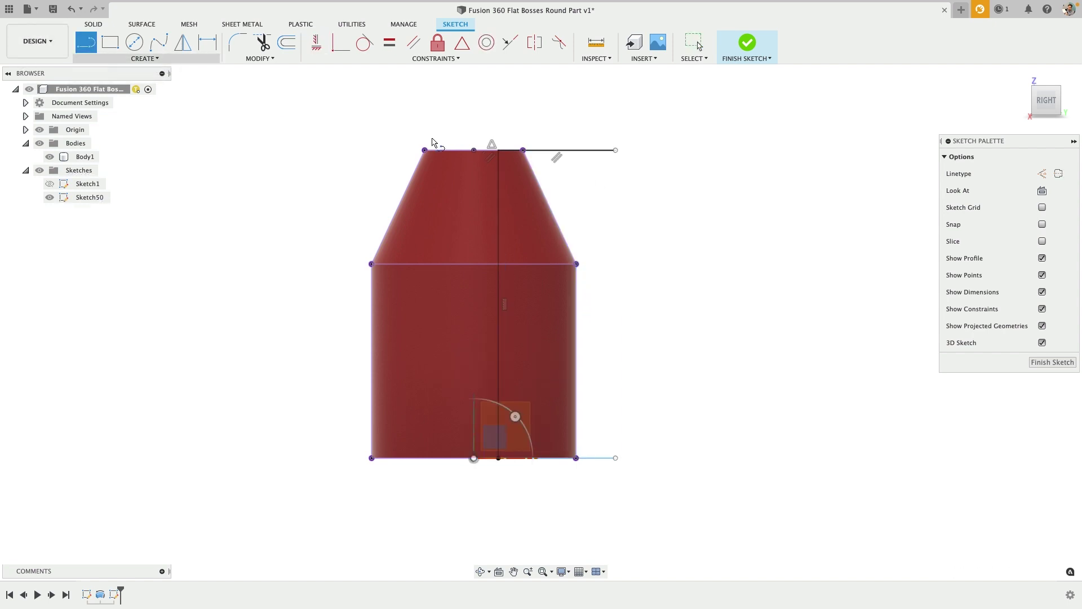
pyautogui.click(542, 150)
pyautogui.click(596, 262)
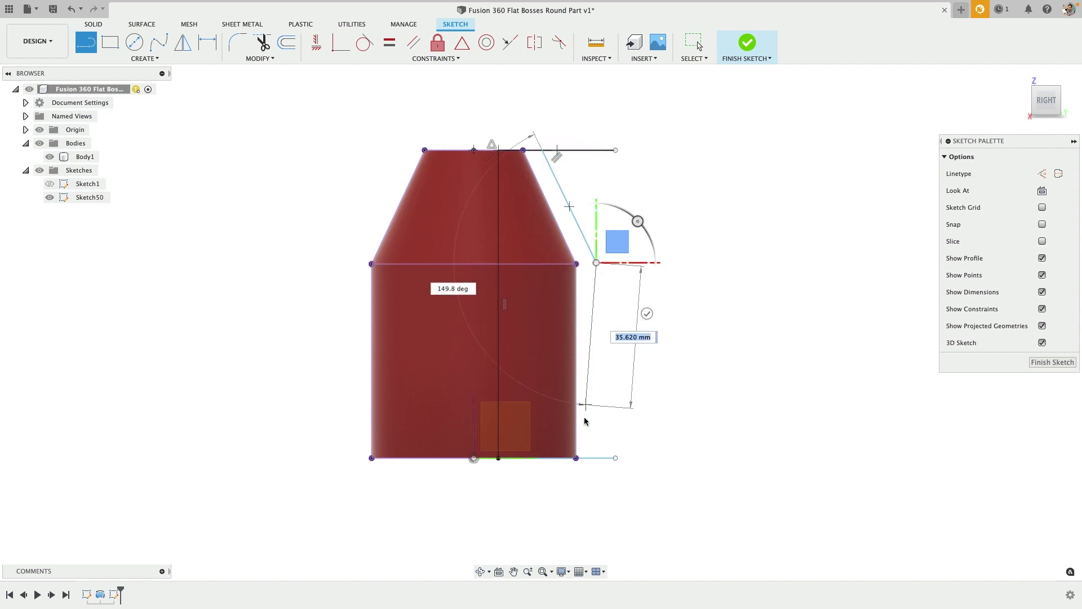
pyautogui.click(596, 458)
pyautogui.press('Escape')
pyautogui.scroll(1, 615, 364)
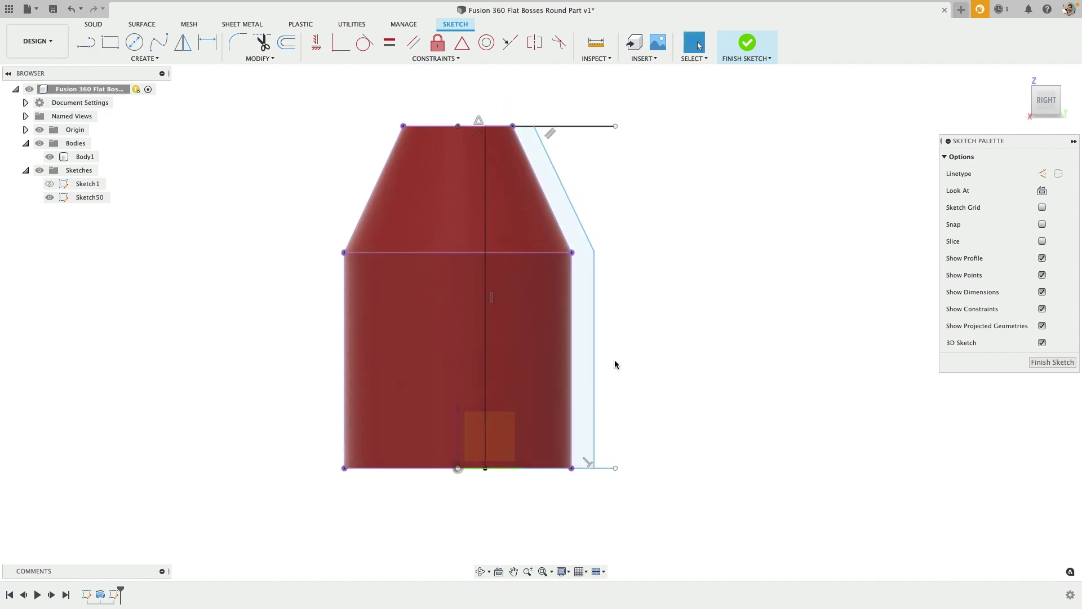
# Step: Trim the top and bottom line ends that overhang beyond the outer profile
pyautogui.scroll(-1, 615, 364)
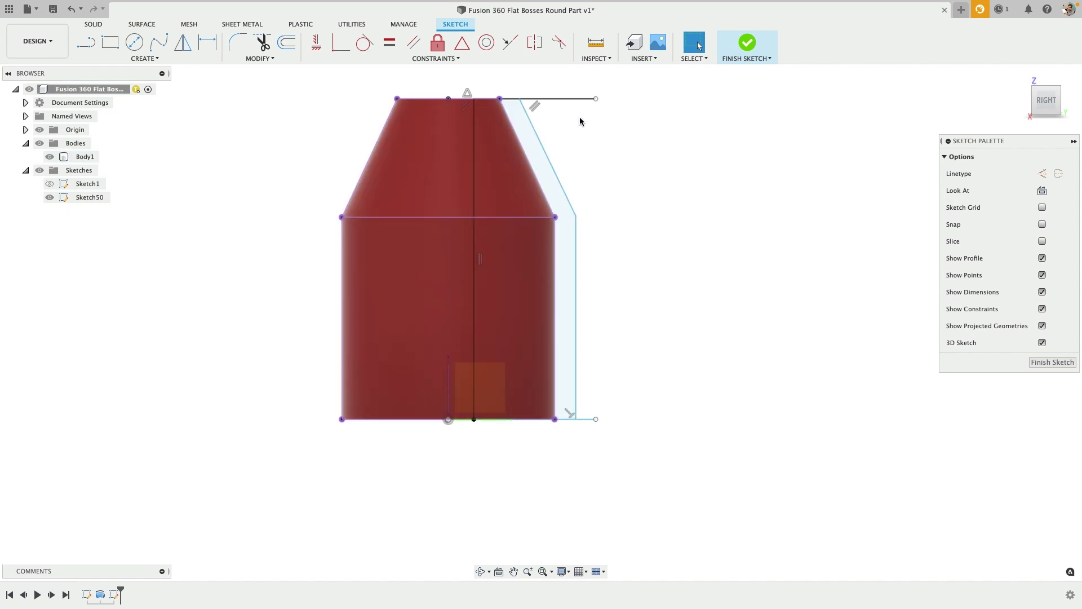
pyautogui.press('t')
pyautogui.click(580, 99)
pyautogui.click(586, 418)
# Step: Dimension the outer vertical line 3 mm from the body's straight side edge
pyautogui.press('d')
pyautogui.click(575, 251)
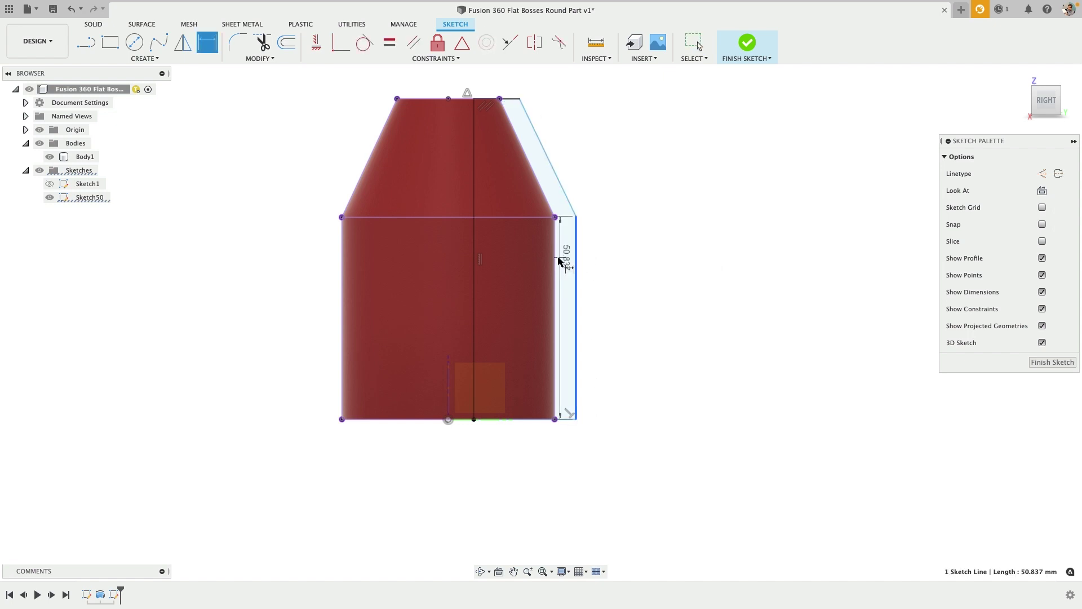
pyautogui.click(556, 268)
pyautogui.click(612, 285)
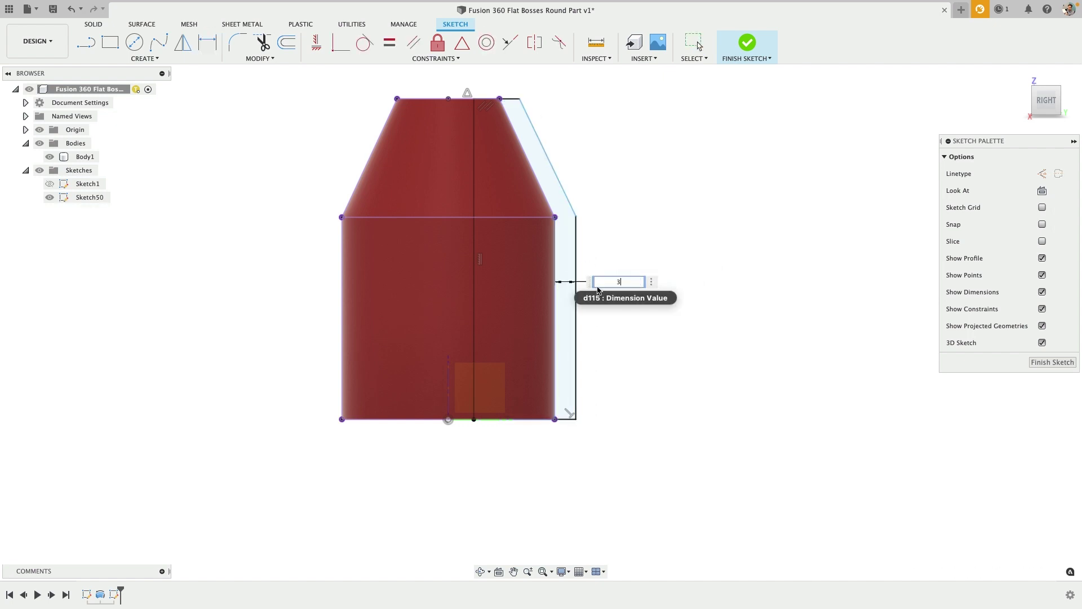
pyautogui.press('Return')
# Step: Constrain the outer bend point horizontally level with the body's shoulder point and make the slanted line parallel to the cone edge
pyautogui.moveTo(567, 199); pyautogui.dragTo(569, 218)
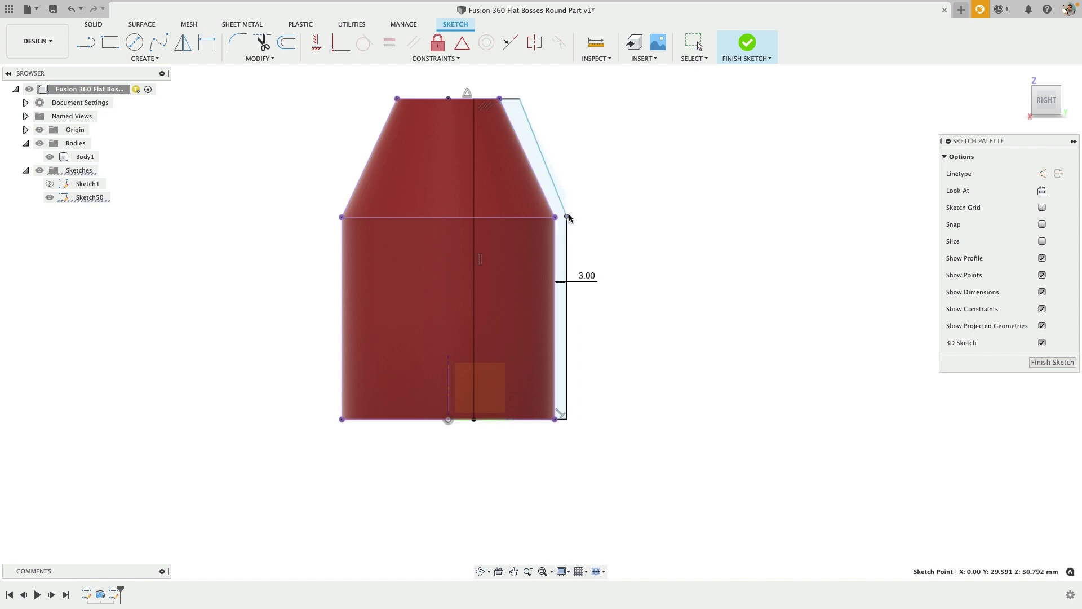
pyautogui.rightClick(564, 219)
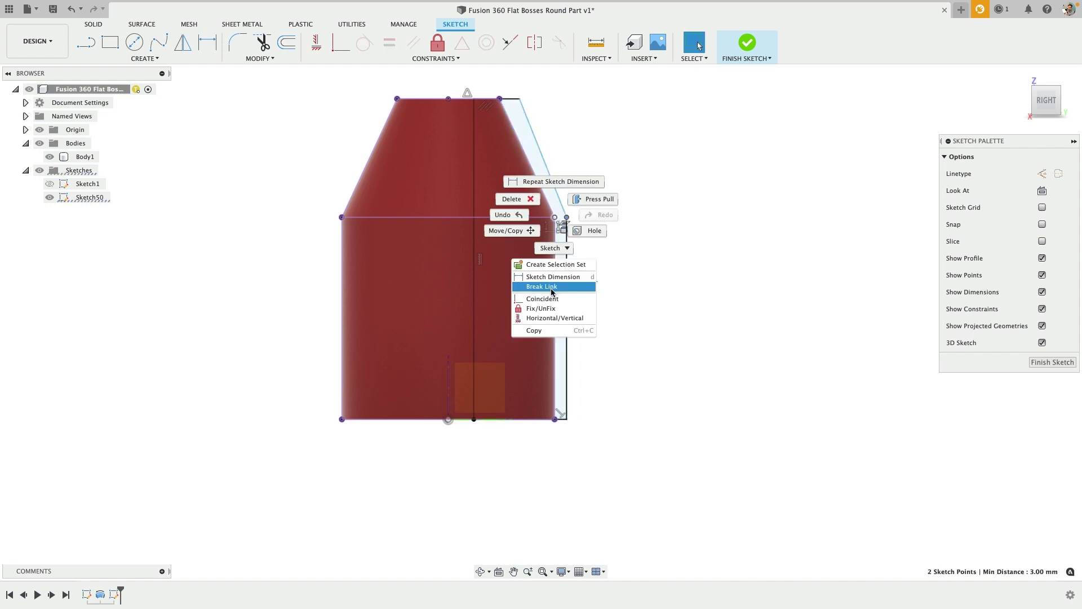
pyautogui.click(556, 321)
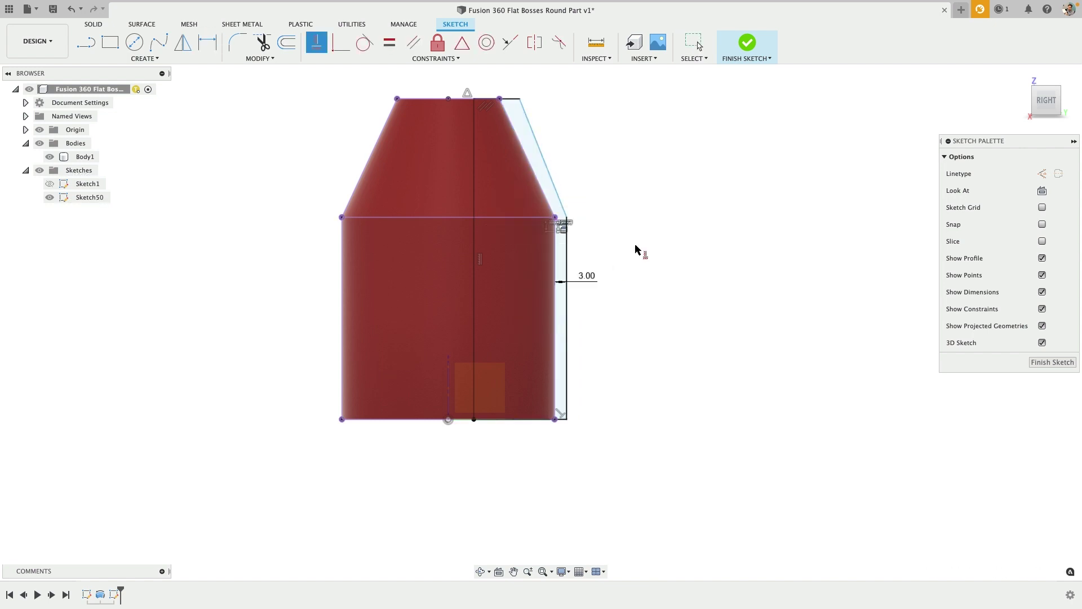
pyautogui.rightClick(525, 154)
pyautogui.click(523, 293)
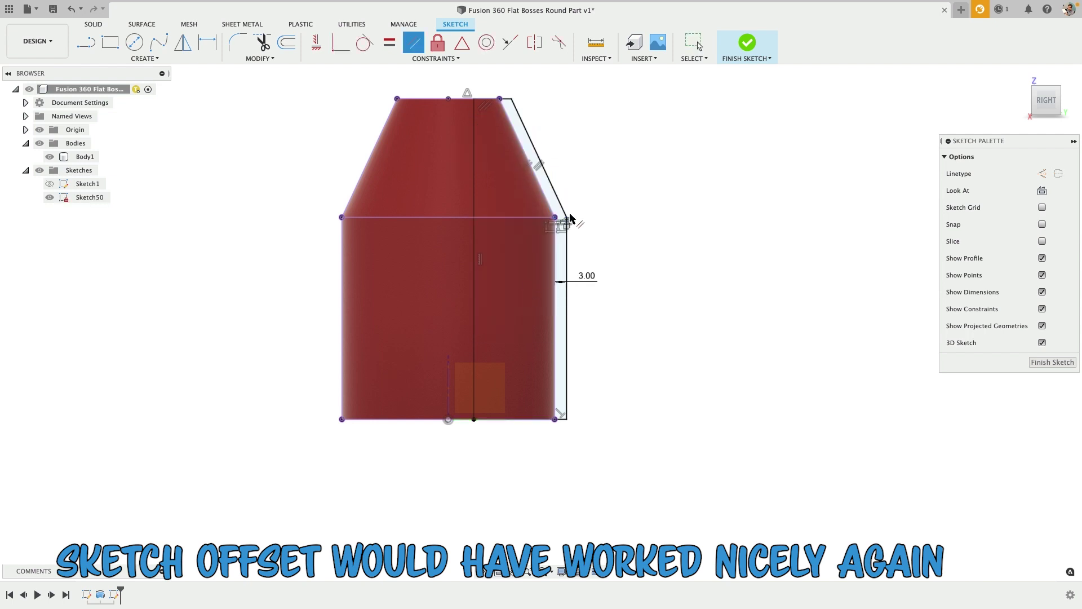
# Step: Extrude the three profile regions symmetrically with a half-length distance of -2 mm, joined to the body
pyautogui.press('e')
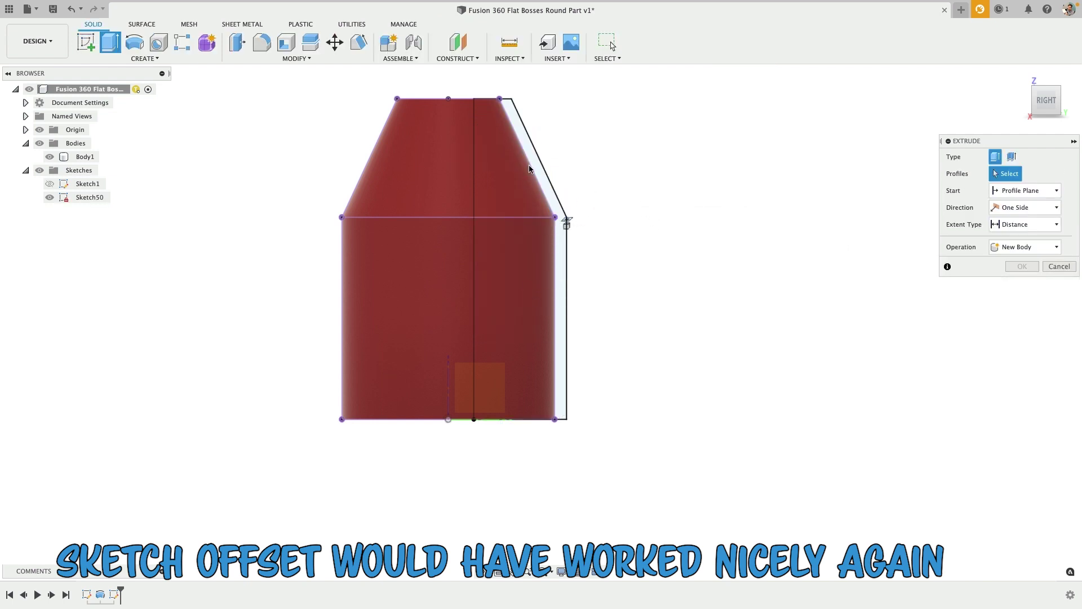
pyautogui.click(521, 163)
pyautogui.click(530, 157)
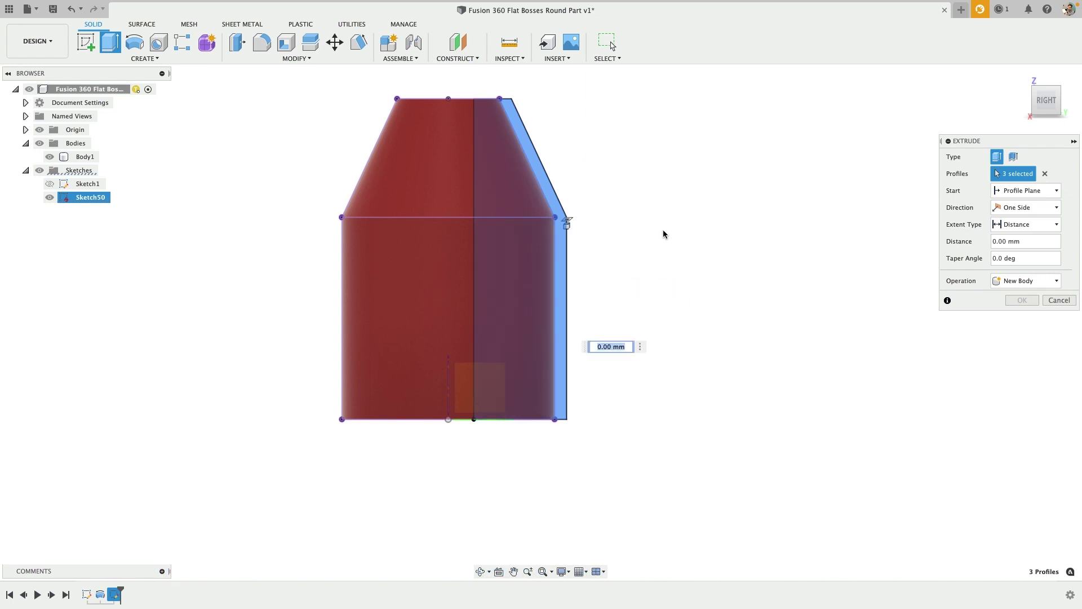
pyautogui.keyDown('shift'); pyautogui.moveTo(663, 230); pyautogui.dragTo(600, 266, button='middle'); pyautogui.keyUp('shift')
pyautogui.click(495, 323)
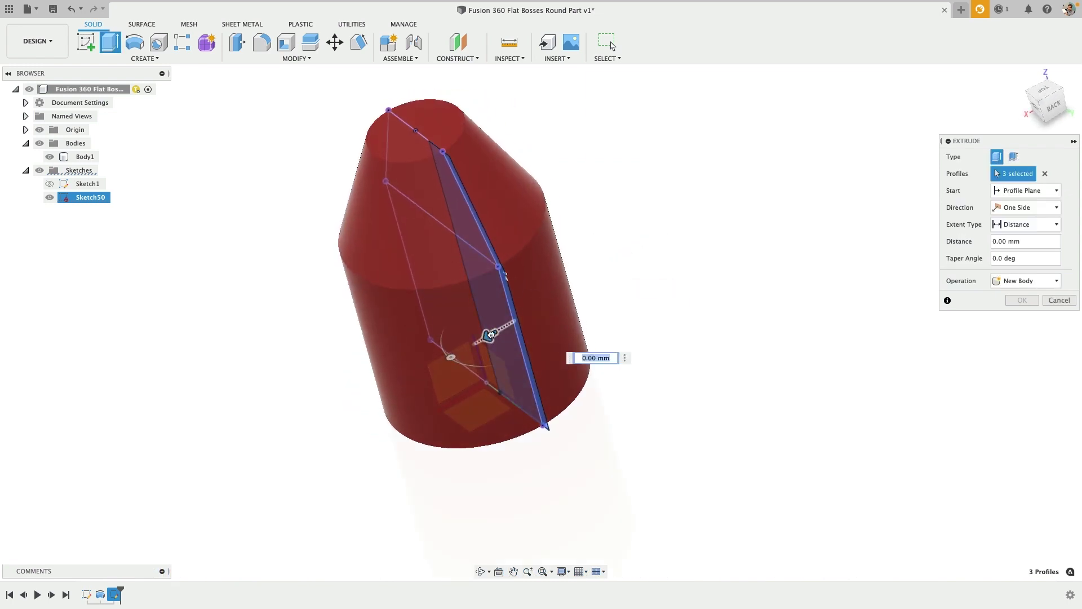
pyautogui.moveTo(490, 331); pyautogui.dragTo(513, 314)
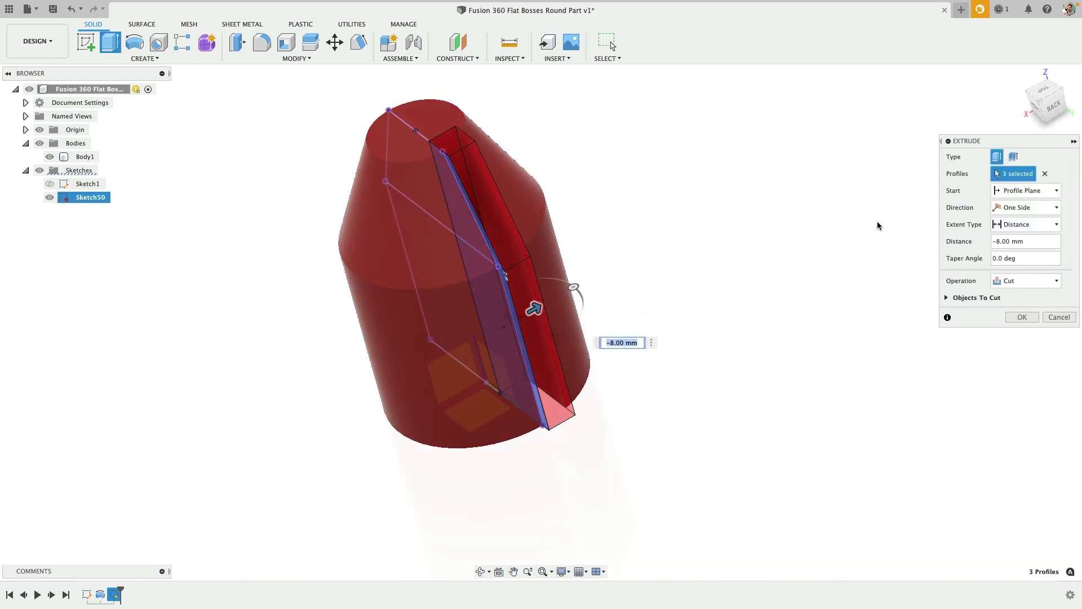
pyautogui.click(1026, 208)
pyautogui.click(1021, 244)
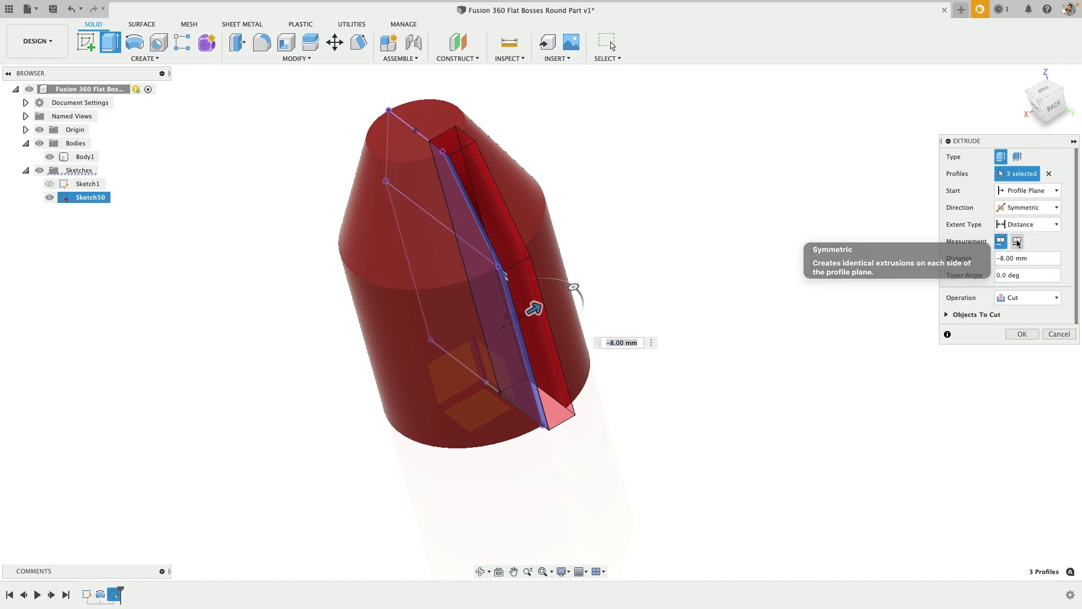
pyautogui.click(1029, 297)
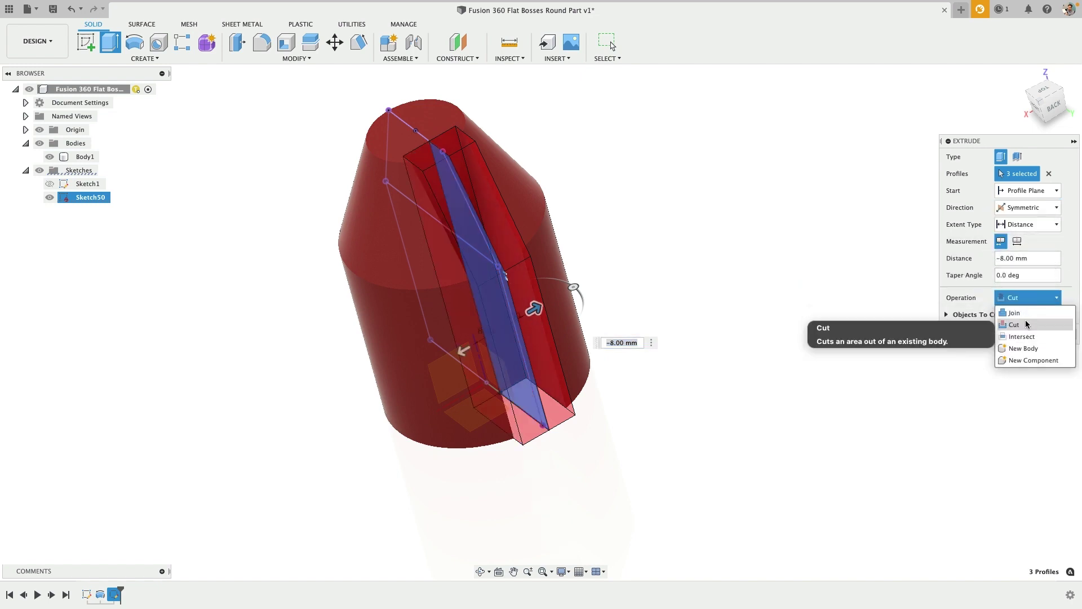
pyautogui.click(1025, 314)
pyautogui.moveTo(533, 308); pyautogui.dragTo(514, 320)
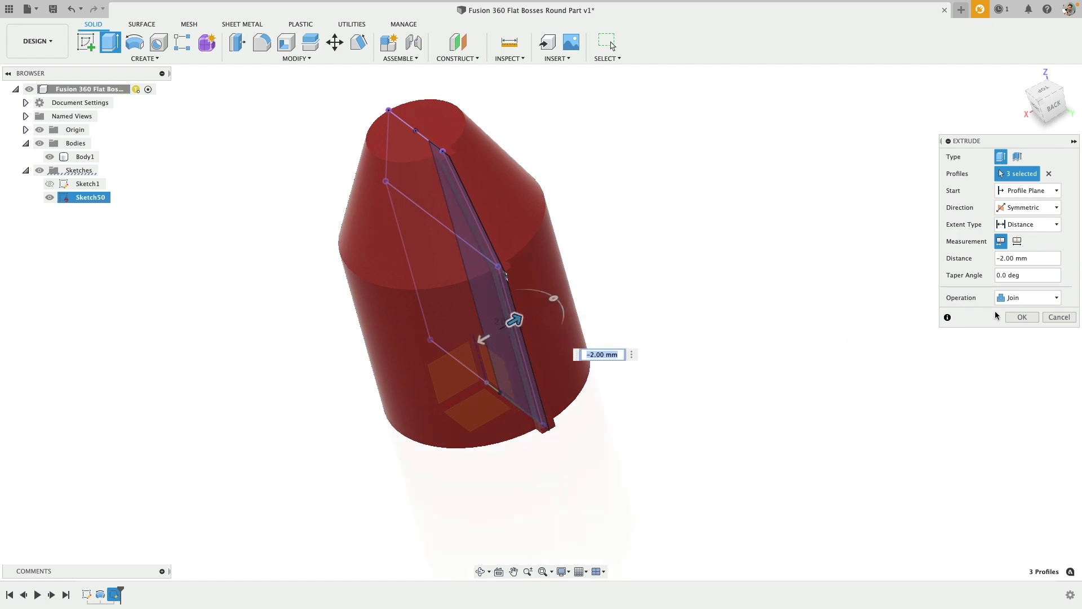
pyautogui.click(1015, 317)
# Step: Circular-pattern the extruded boss feature around the body's central axis with a full spacing and a quantity of 5
pyautogui.keyDown('shift'); pyautogui.moveTo(671, 235); pyautogui.dragTo(626, 237, button='middle'); pyautogui.keyUp('shift')
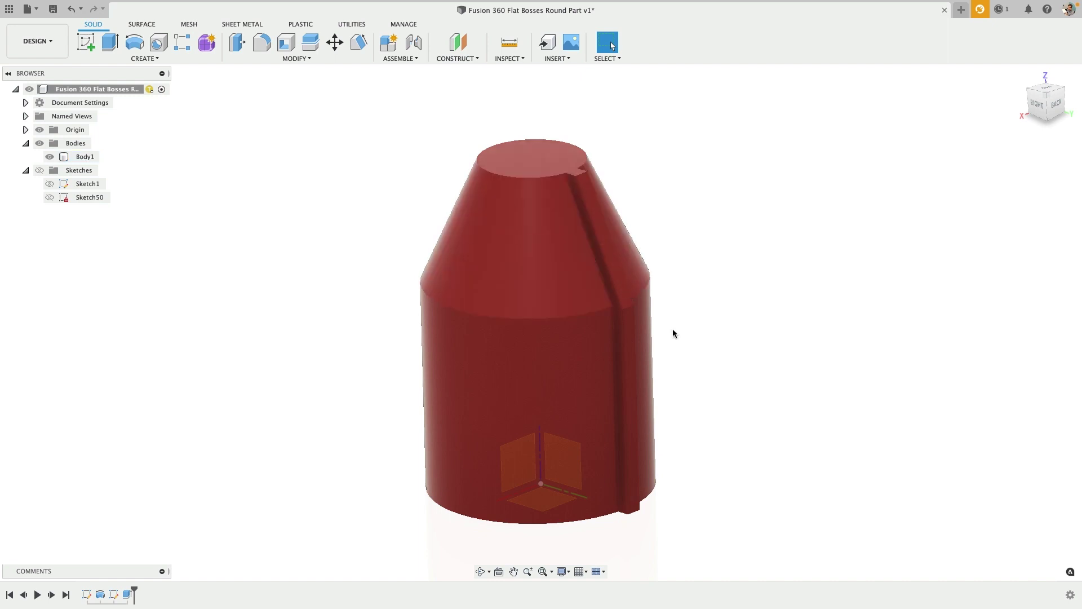
pyautogui.scroll(-2, 678, 333)
pyautogui.write('sci')
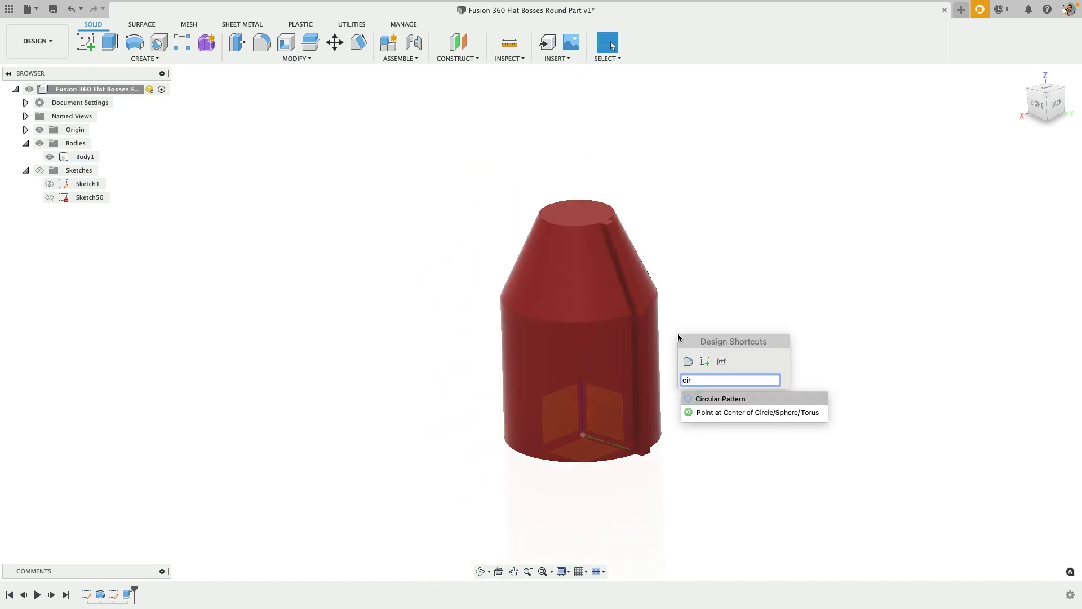
pyautogui.press('Return')
pyautogui.click(646, 299)
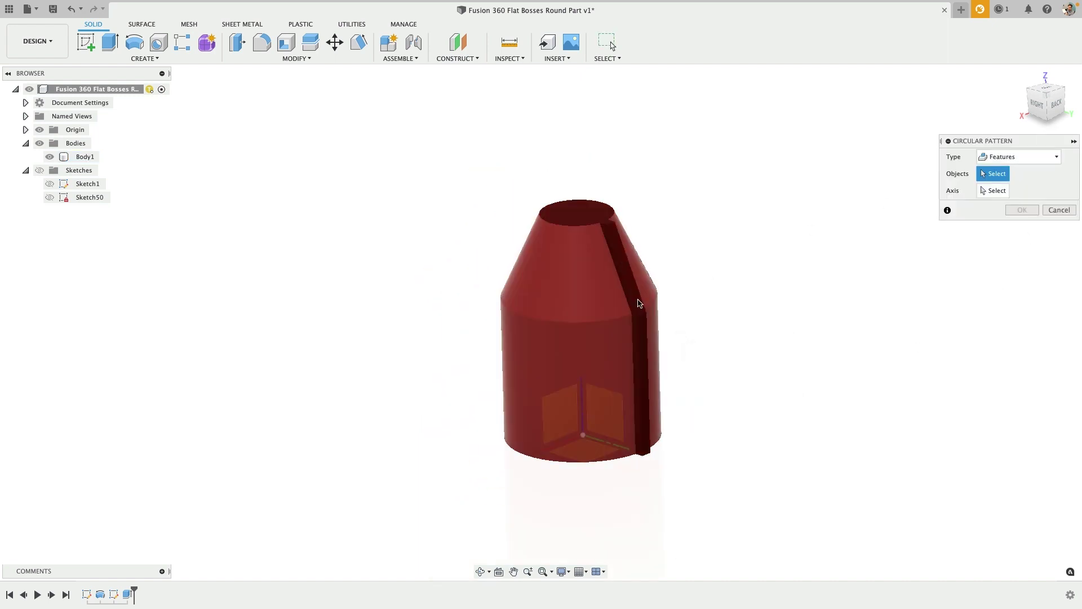
pyautogui.click(1047, 188)
pyautogui.click(611, 458)
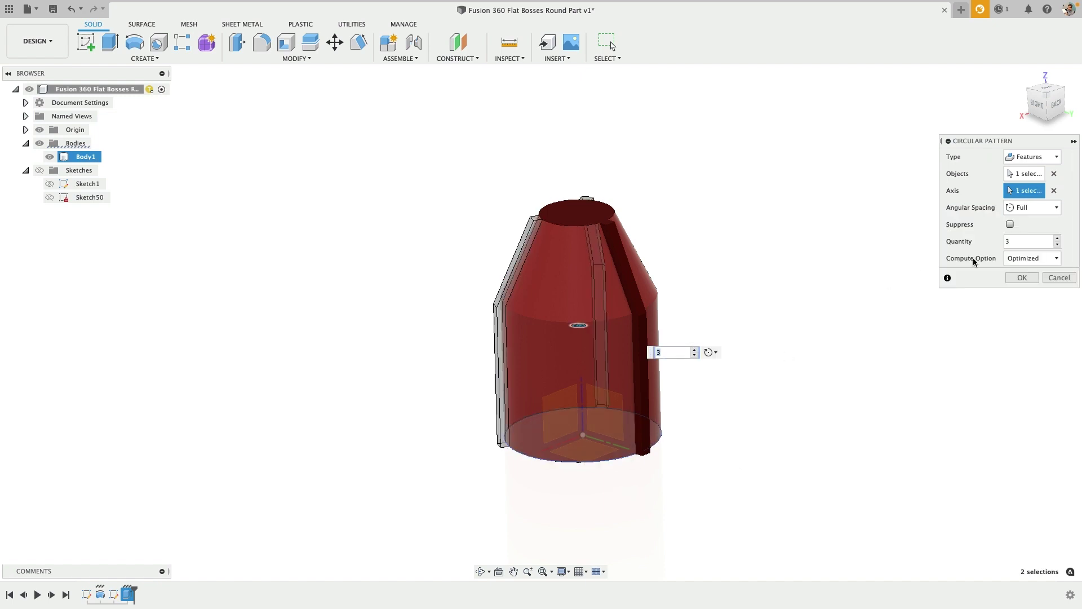
pyautogui.click(1056, 238)
pyautogui.click(1056, 238)
pyautogui.click(1022, 277)
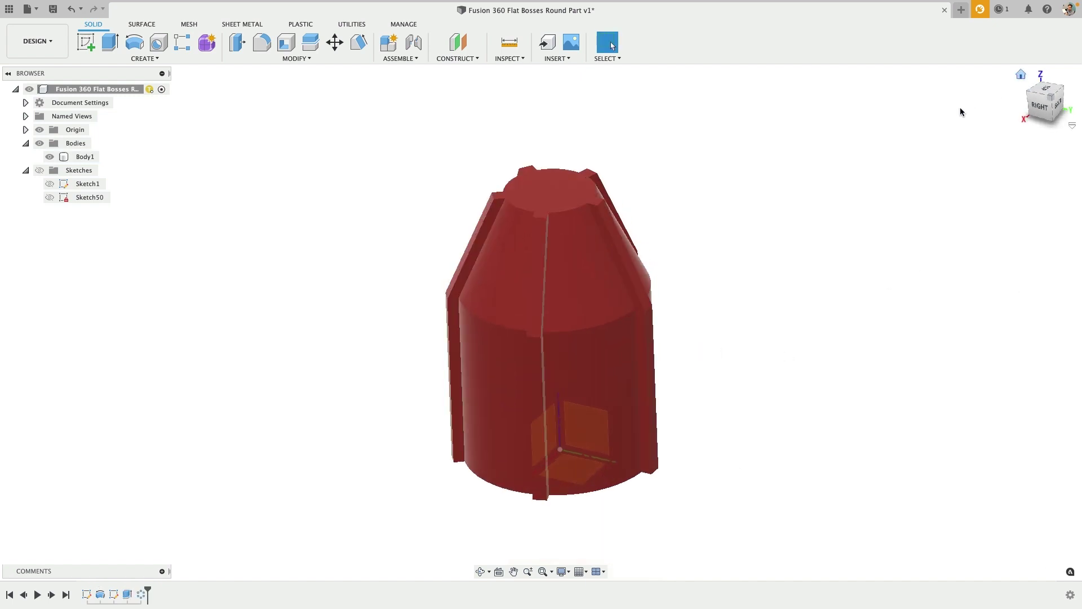